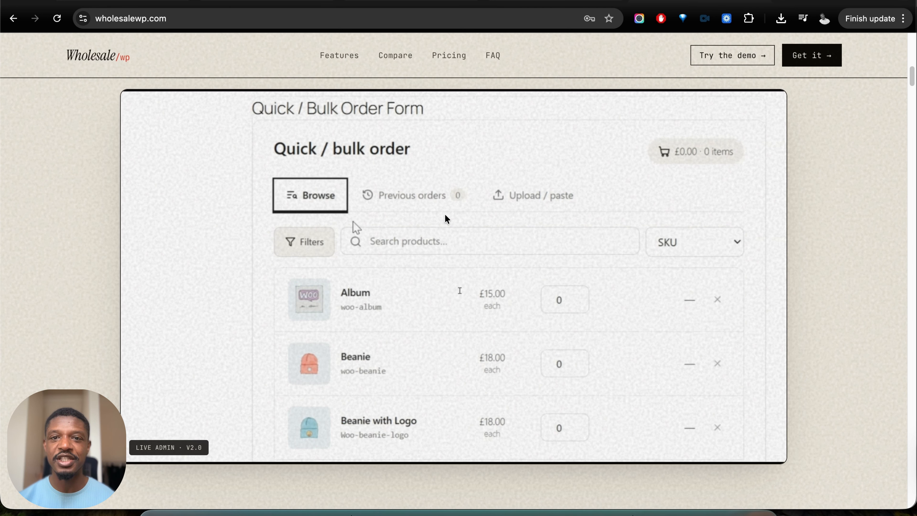
- Look through the bulk order form, sub-accounts and other feature previews on the WholesaleWP homepage
{"action": "scroll", "coordinate": [507, 216], "scroll_direction": "down", "scroll_amount": 3}
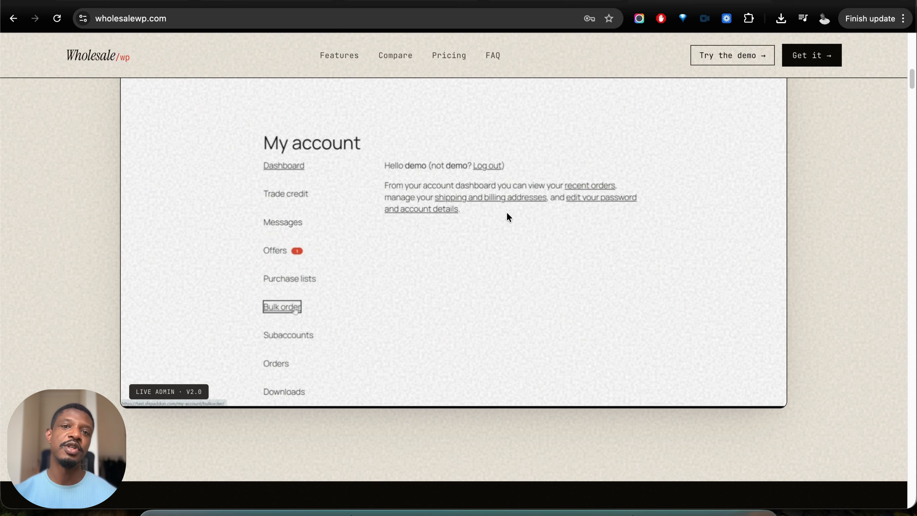
{"action": "scroll", "coordinate": [534, 197], "scroll_direction": "up", "scroll_amount": 3}
{"action": "scroll", "coordinate": [535, 200], "scroll_direction": "up", "scroll_amount": 3}
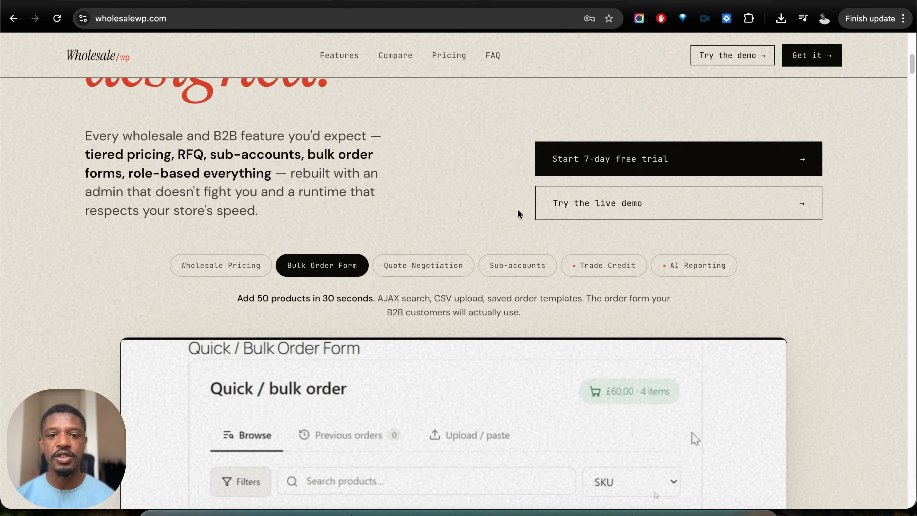
{"action": "scroll", "coordinate": [506, 231], "scroll_direction": "down", "scroll_amount": 4}
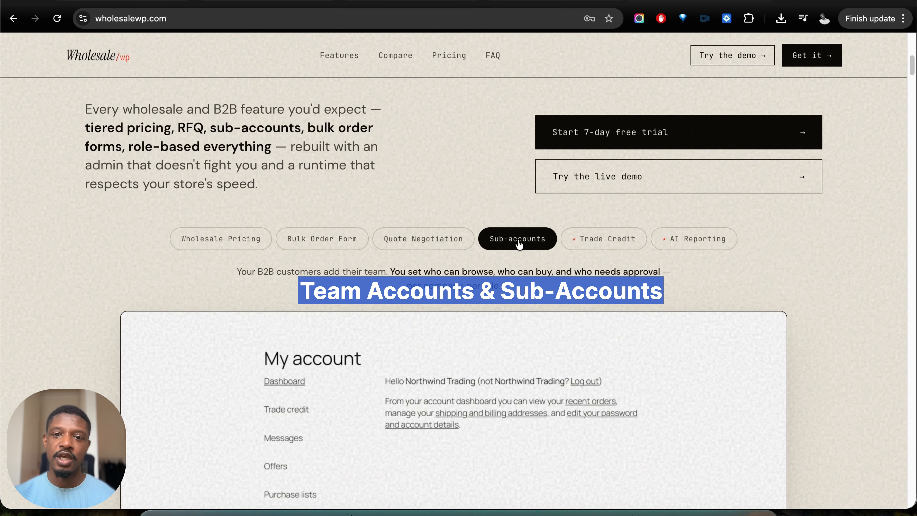
{"action": "scroll", "coordinate": [532, 258], "scroll_direction": "up", "scroll_amount": 1}
{"action": "scroll", "coordinate": [538, 258], "scroll_direction": "down", "scroll_amount": 5}
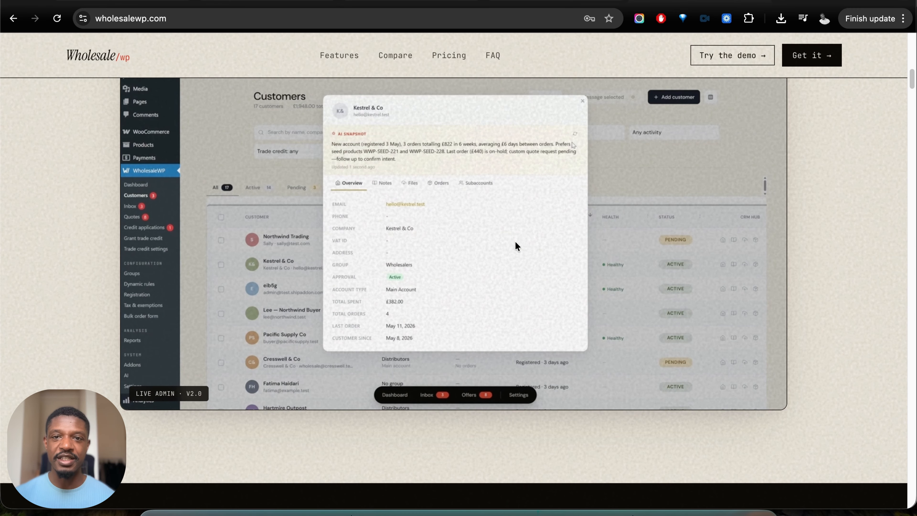
- Examine the plugin comparison table on the WholesaleWP homepage, from setup and included features through exclusives to starting prices
{"action": "scroll", "coordinate": [469, 246], "scroll_direction": "down", "scroll_amount": 15}
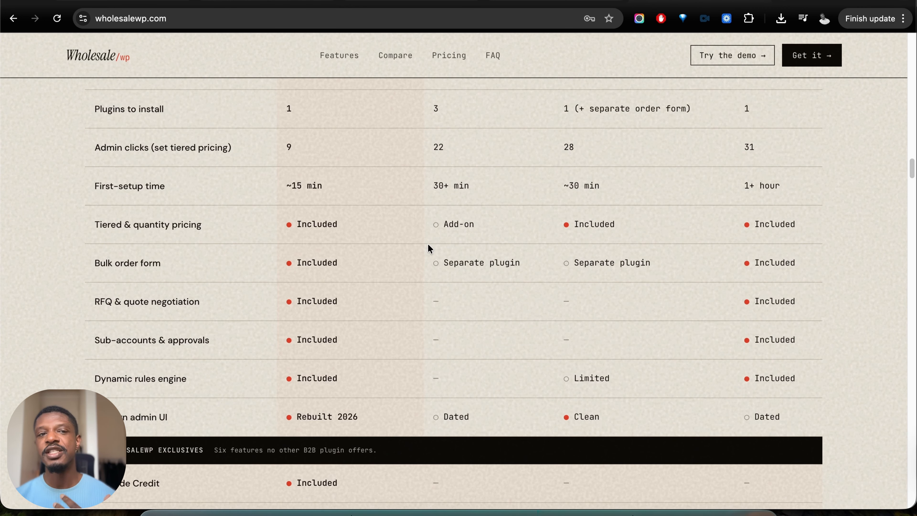
{"action": "scroll", "coordinate": [173, 236], "scroll_direction": "down", "scroll_amount": 3}
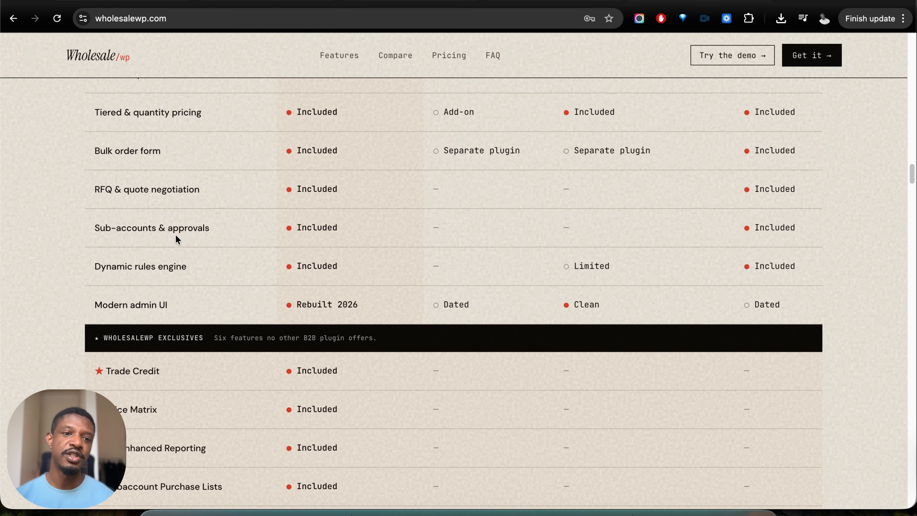
{"action": "scroll", "coordinate": [211, 240], "scroll_direction": "down", "scroll_amount": 3}
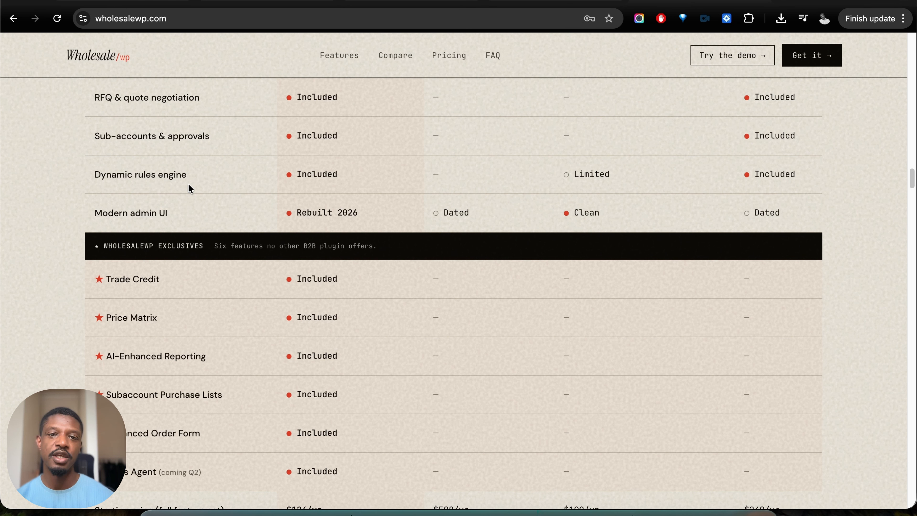
{"action": "scroll", "coordinate": [235, 179], "scroll_direction": "down", "scroll_amount": 7}
{"action": "scroll", "coordinate": [295, 211], "scroll_direction": "down", "scroll_amount": 1}
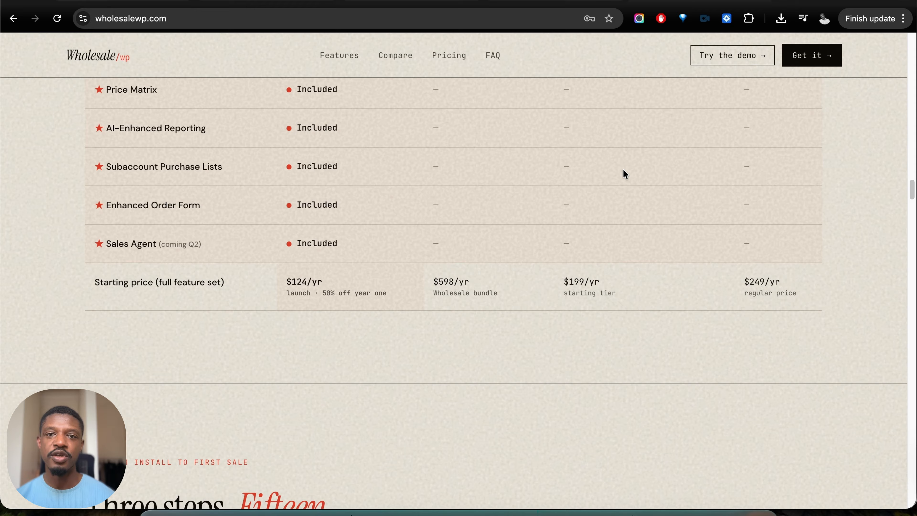
- Switch to the WordPress admin of the test store and look over the Wholesale dashboard
{"action": "left_click", "coordinate": [553, 1]}
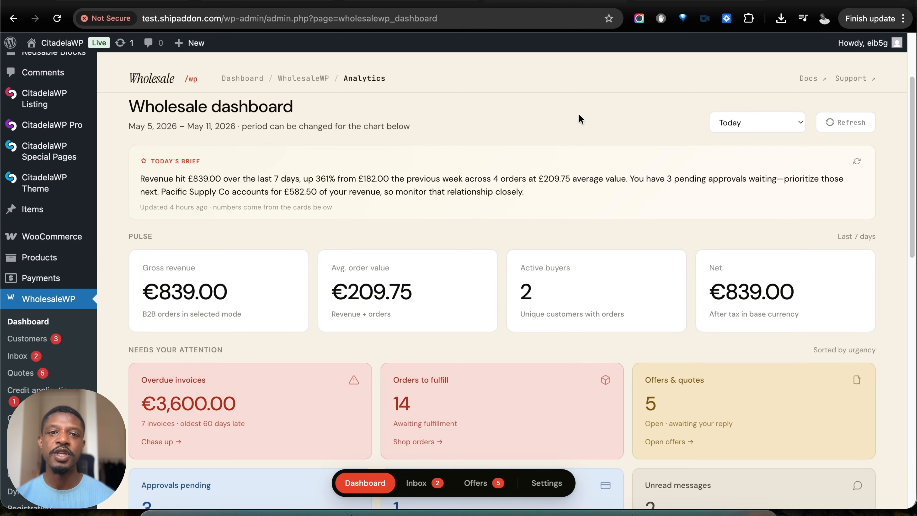
{"action": "scroll", "coordinate": [578, 115], "scroll_direction": "down", "scroll_amount": 2}
{"action": "scroll", "coordinate": [497, 149], "scroll_direction": "down", "scroll_amount": 3}
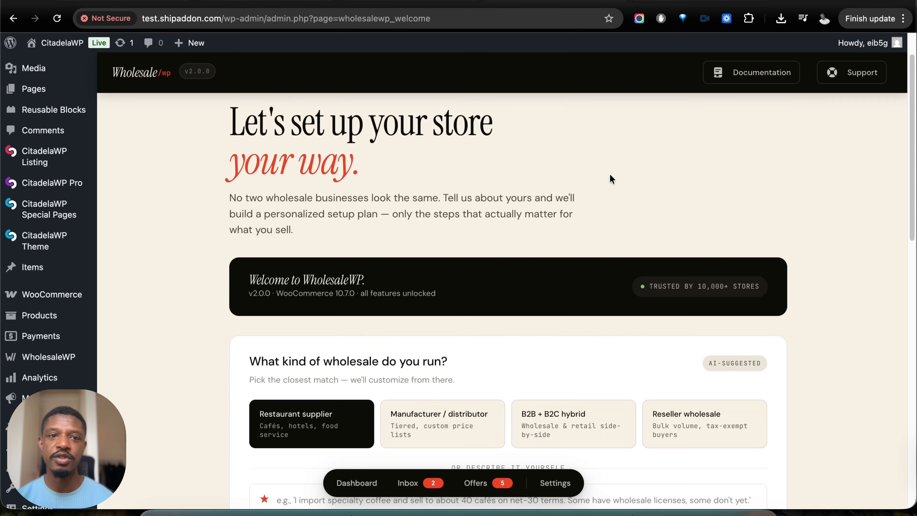
{"action": "scroll", "coordinate": [610, 174], "scroll_direction": "up", "scroll_amount": 2}
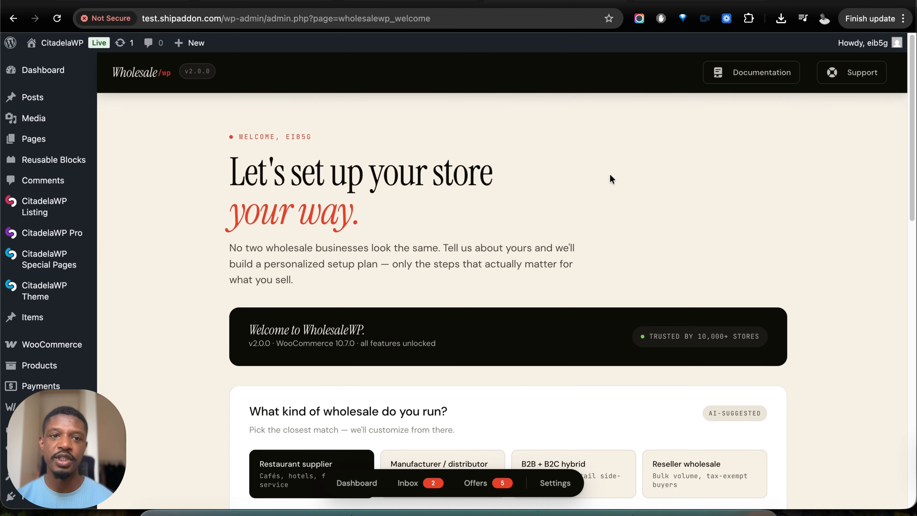
- Review the wholesale type options, the business description field and the restaurant supplier setup plan on the welcome page
{"action": "scroll", "coordinate": [663, 184], "scroll_direction": "down", "scroll_amount": 5}
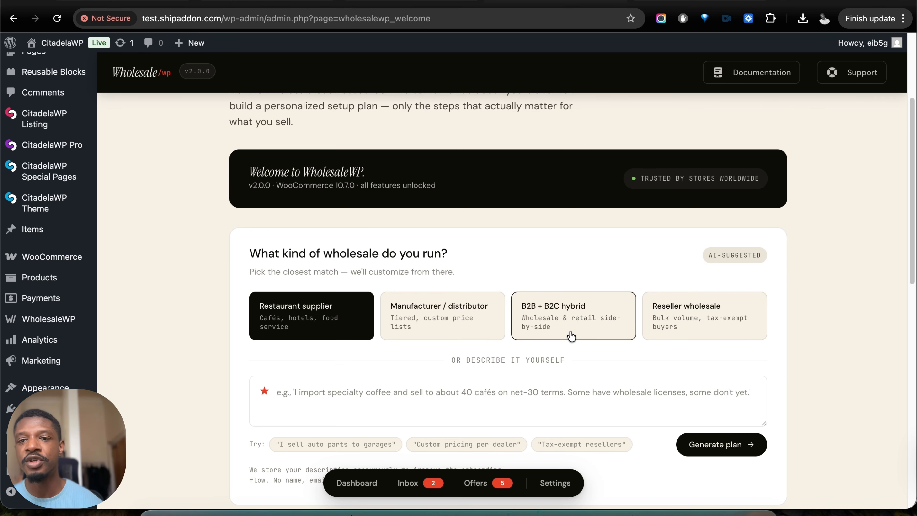
{"action": "scroll", "coordinate": [571, 336], "scroll_direction": "down", "scroll_amount": 3}
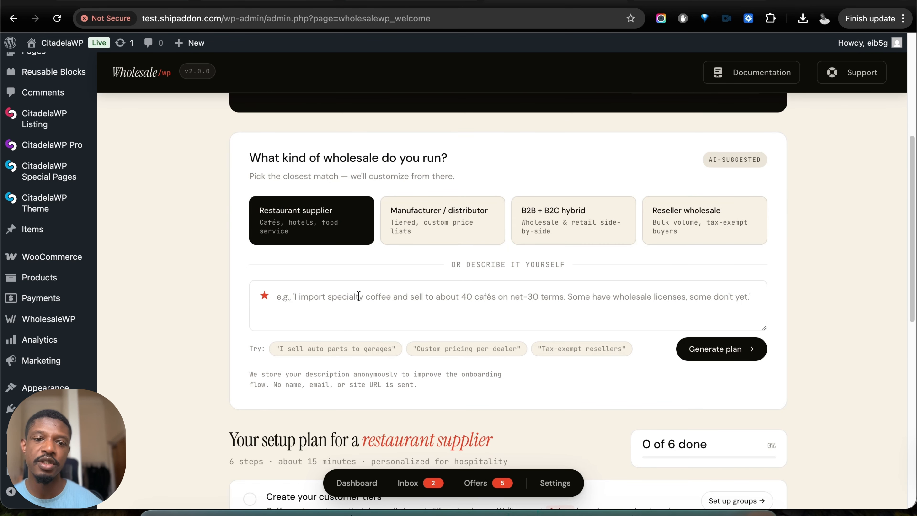
{"action": "left_click", "coordinate": [361, 296]}
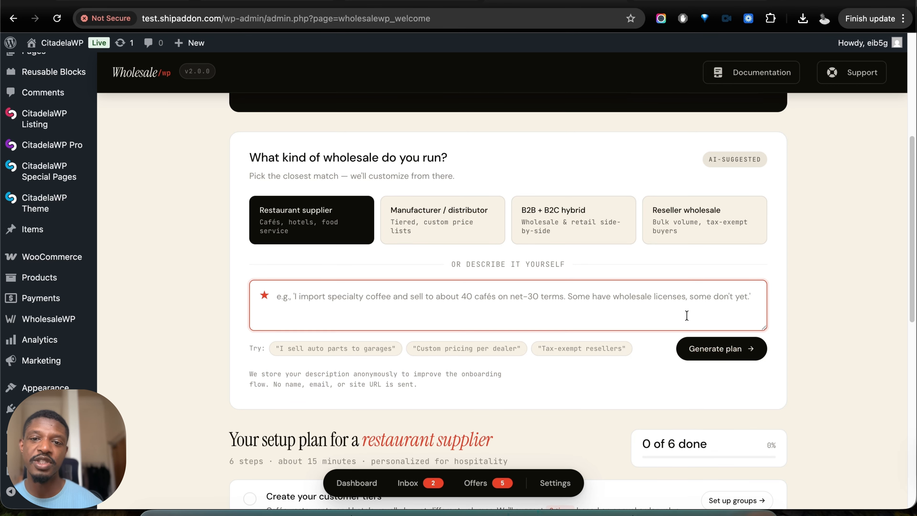
{"action": "scroll", "coordinate": [686, 315], "scroll_direction": "down", "scroll_amount": 1}
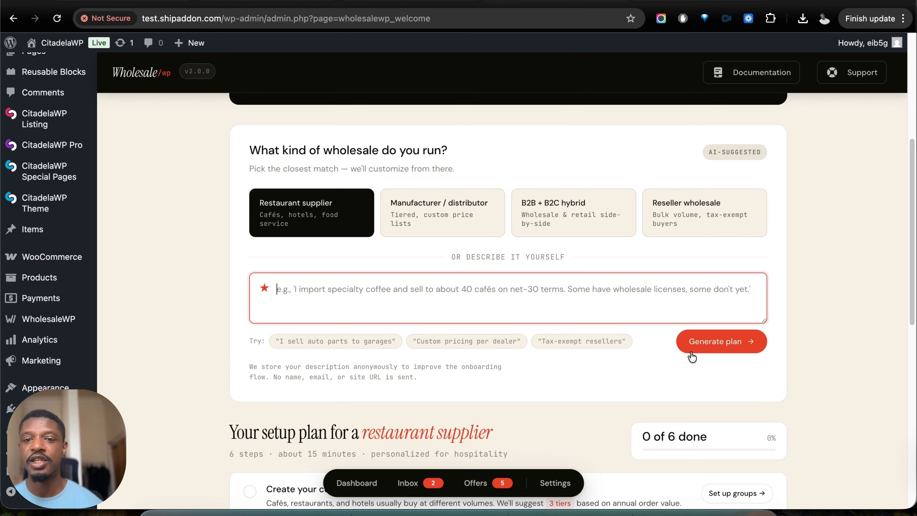
{"action": "scroll", "coordinate": [678, 358], "scroll_direction": "down", "scroll_amount": 7}
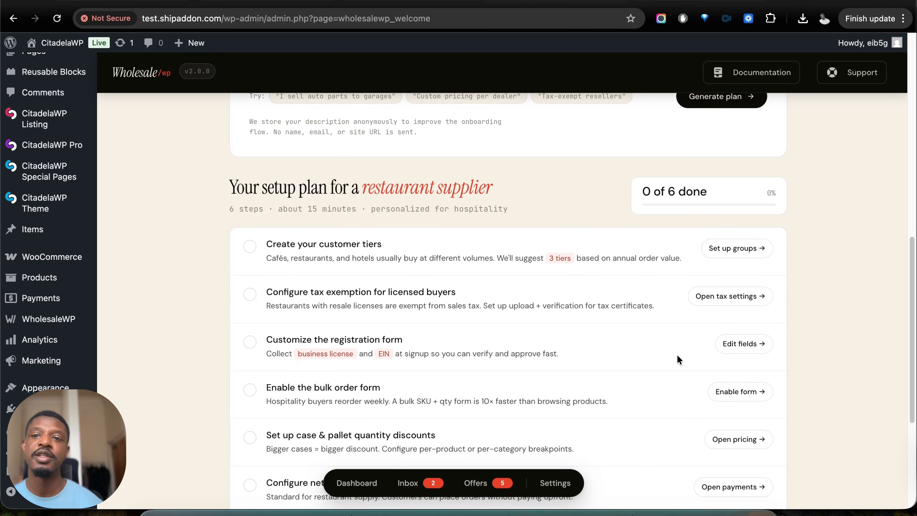
{"action": "scroll", "coordinate": [677, 358], "scroll_direction": "down", "scroll_amount": 3}
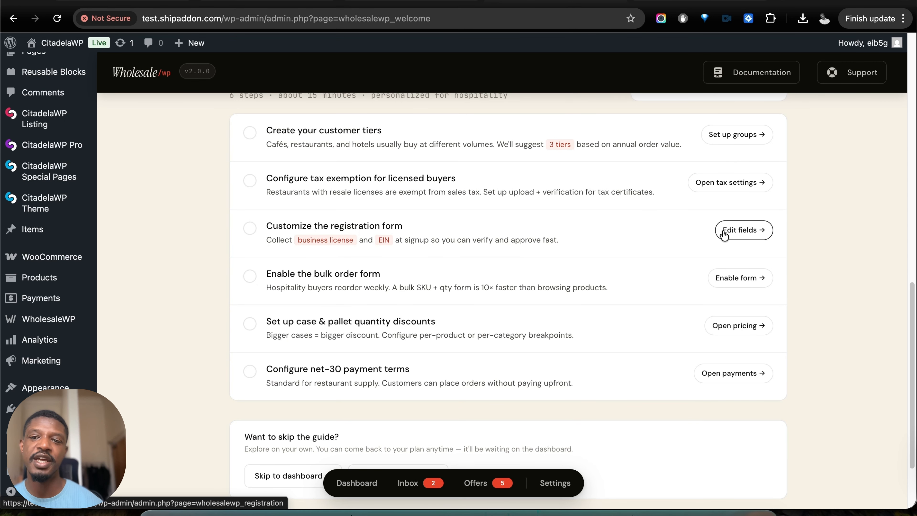
{"action": "scroll", "coordinate": [542, 278], "scroll_direction": "up", "scroll_amount": 15}
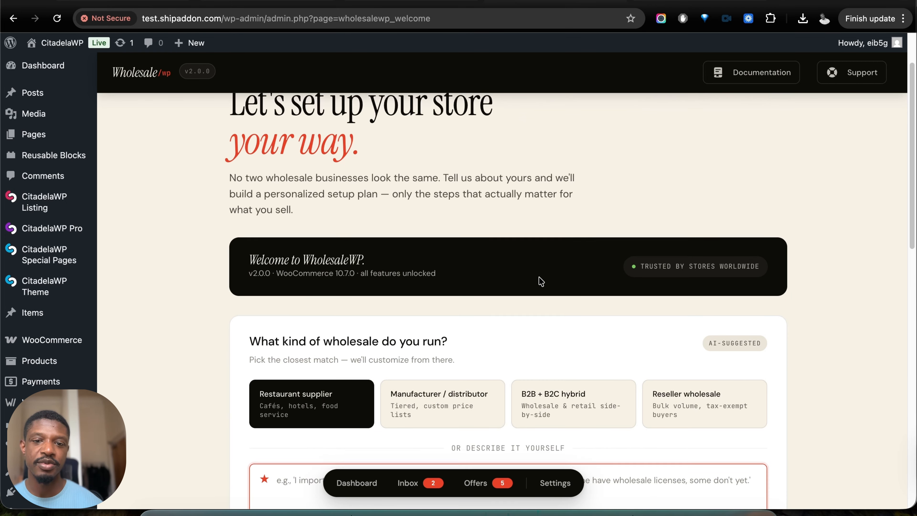
- Choose Manufacturer / distributor as the wholesale type and review its matched features and setup plan
{"action": "scroll", "coordinate": [541, 281], "scroll_direction": "down", "scroll_amount": 6}
{"action": "left_click", "coordinate": [469, 198]}
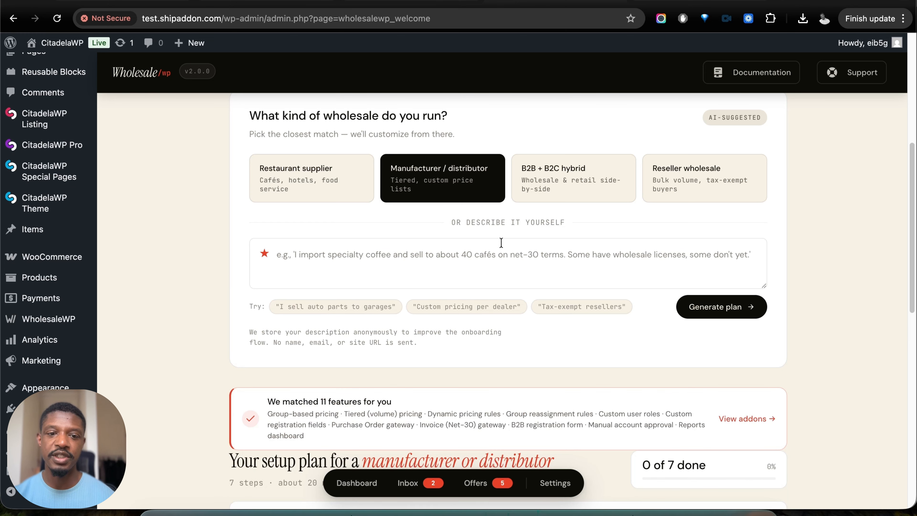
{"action": "scroll", "coordinate": [501, 243], "scroll_direction": "down", "scroll_amount": 15}
{"action": "scroll", "coordinate": [505, 248], "scroll_direction": "up", "scroll_amount": 4}
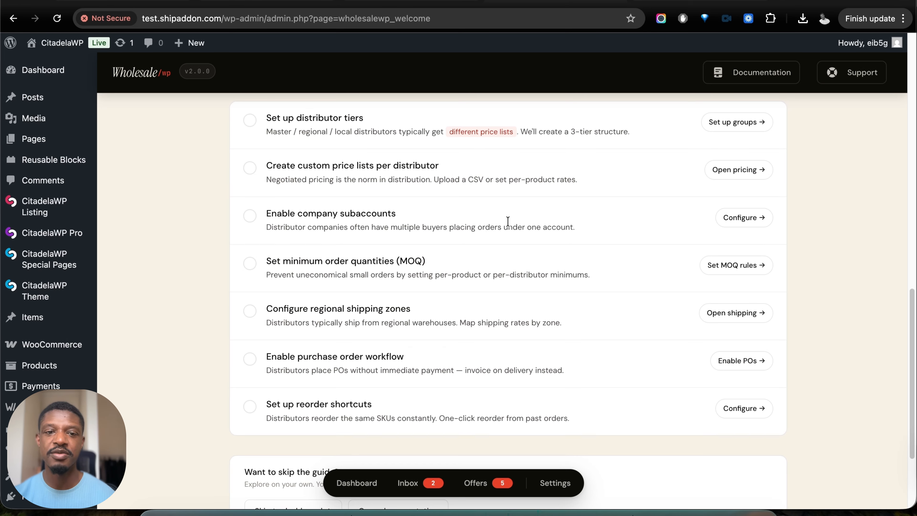
{"action": "scroll", "coordinate": [508, 221], "scroll_direction": "up", "scroll_amount": 2}
{"action": "scroll", "coordinate": [507, 227], "scroll_direction": "down", "scroll_amount": 5}
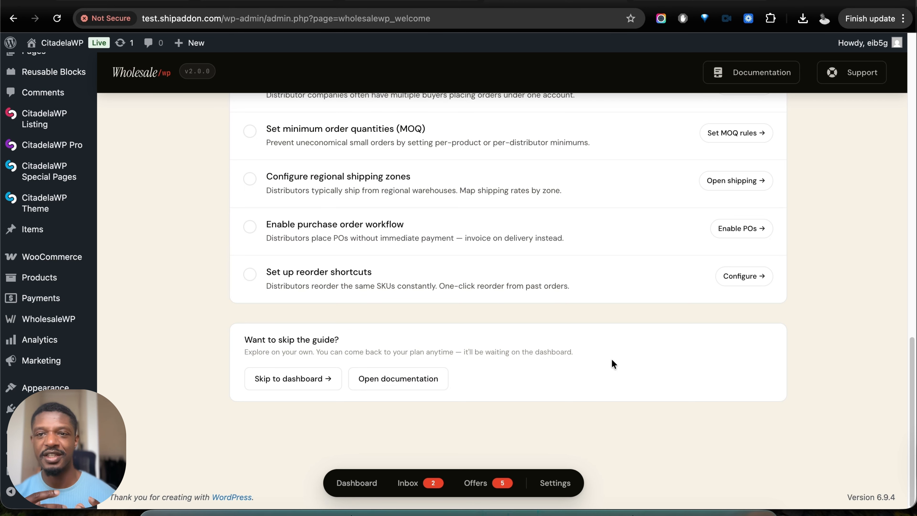
{"action": "scroll", "coordinate": [501, 259], "scroll_direction": "up", "scroll_amount": 10}
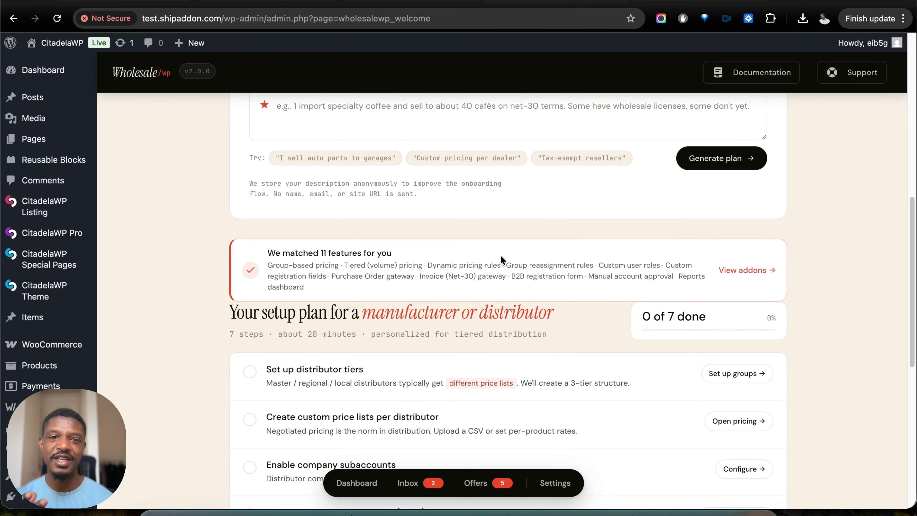
{"action": "scroll", "coordinate": [580, 208], "scroll_direction": "down", "scroll_amount": 10}
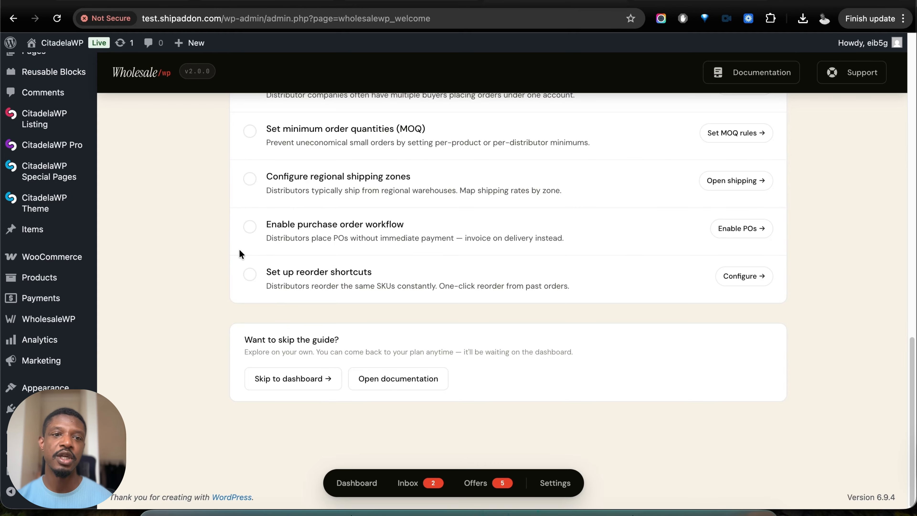
- Open the WholesaleWP Seeder tool and review the current seeded data and its generate and remove options
{"action": "mouse_move", "coordinate": [36, 449]}
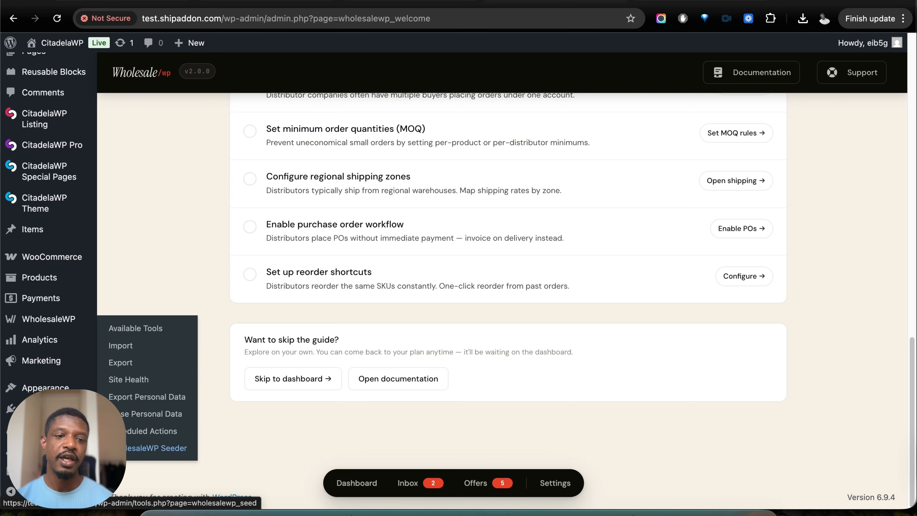
{"action": "left_click", "coordinate": [145, 449]}
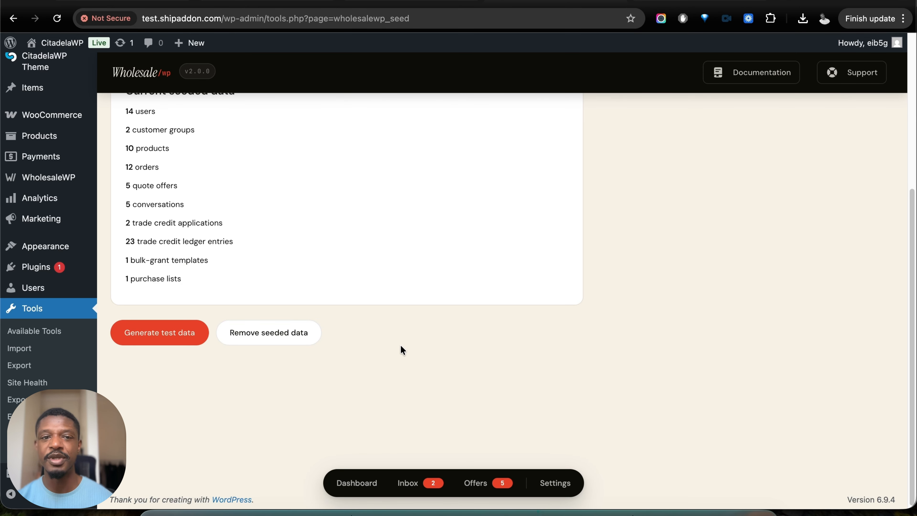
{"action": "scroll", "coordinate": [270, 357], "scroll_direction": "up", "scroll_amount": 2}
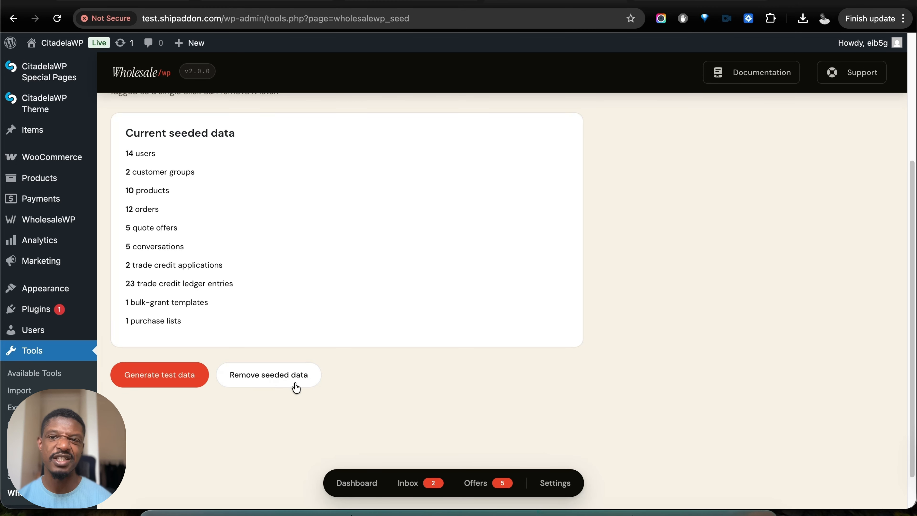
{"action": "scroll", "coordinate": [325, 362], "scroll_direction": "up", "scroll_amount": 3}
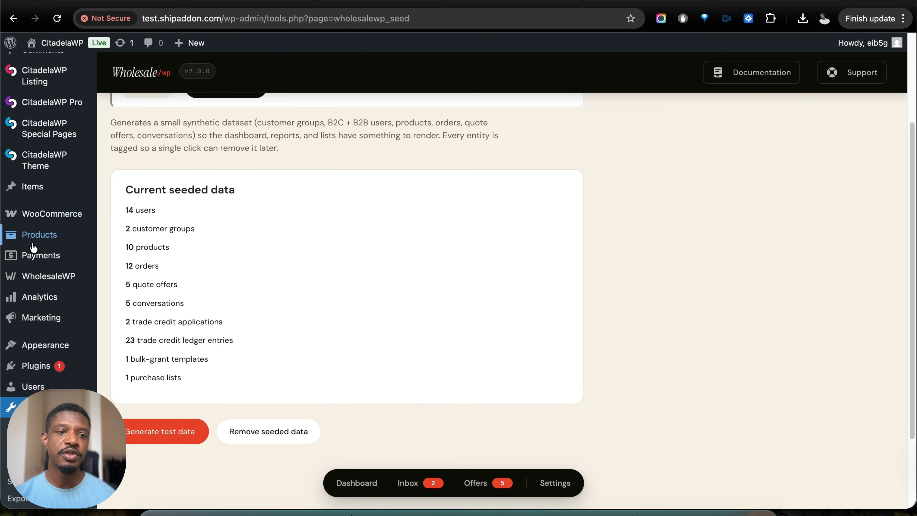
- Open the WholesaleWP customer groups and create a new group named Factories
{"action": "mouse_move", "coordinate": [57, 278]}
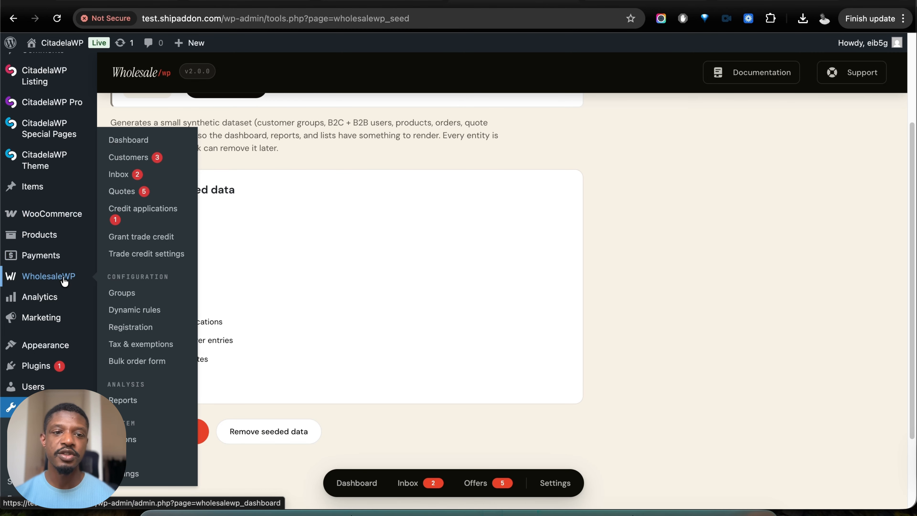
{"action": "left_click", "coordinate": [122, 292]}
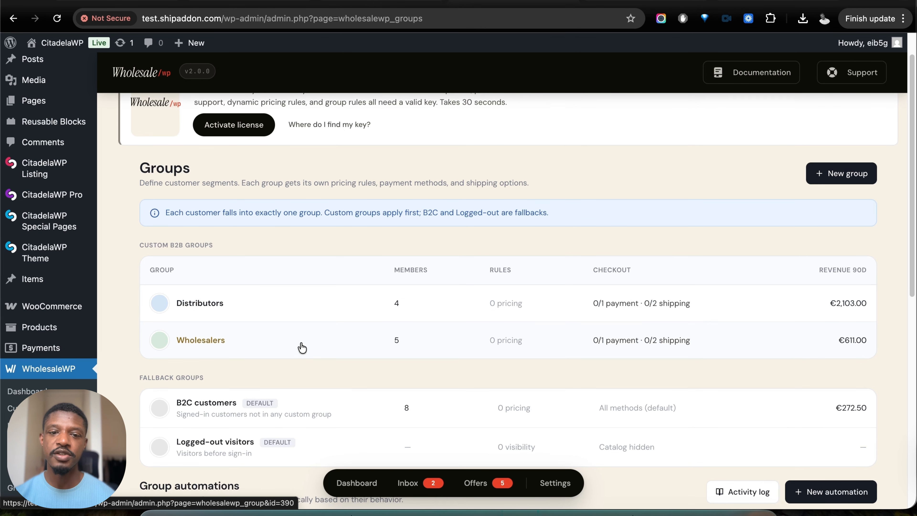
{"action": "scroll", "coordinate": [302, 347], "scroll_direction": "down", "scroll_amount": 1}
{"action": "scroll", "coordinate": [302, 347], "scroll_direction": "down", "scroll_amount": 1}
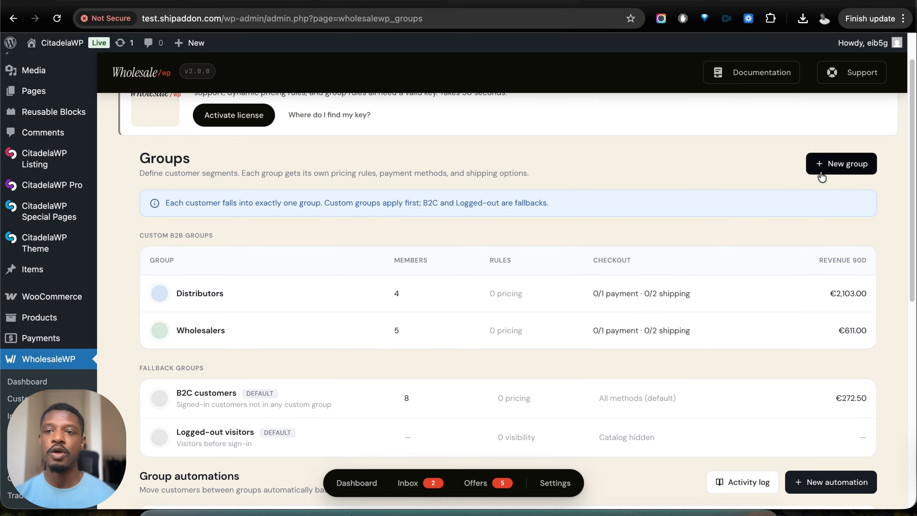
{"action": "left_click", "coordinate": [834, 164]}
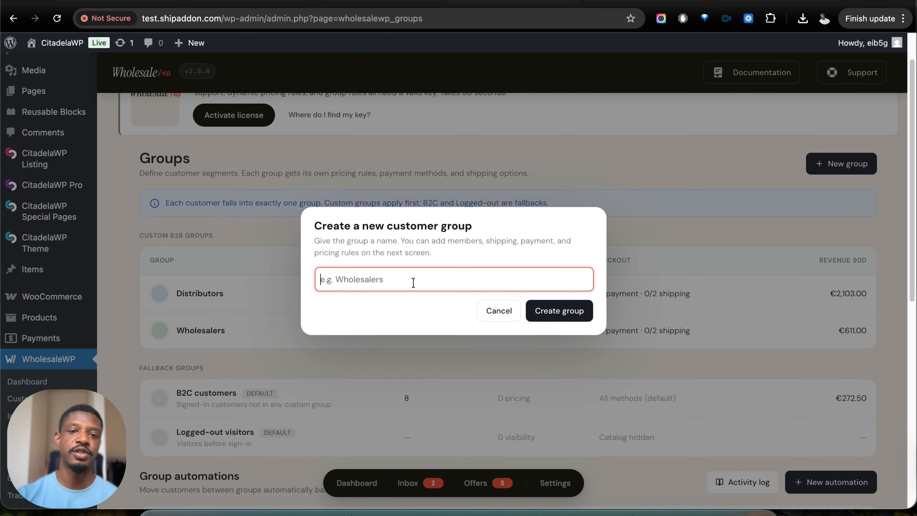
{"action": "type", "text": "Factories"}
{"action": "left_click", "coordinate": [577, 311]}
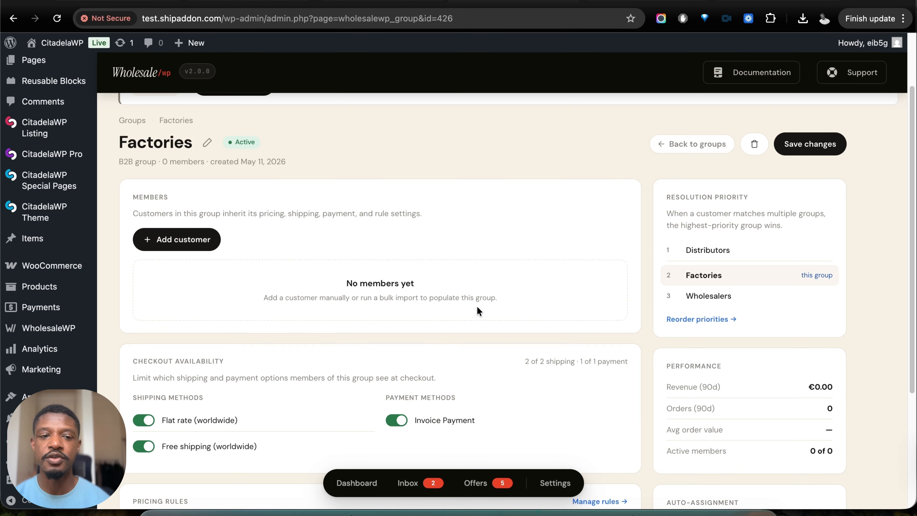
- Review the Factories group's members, checkout availability, resolution priority and pricing rules
{"action": "scroll", "coordinate": [477, 311], "scroll_direction": "down", "scroll_amount": 3}
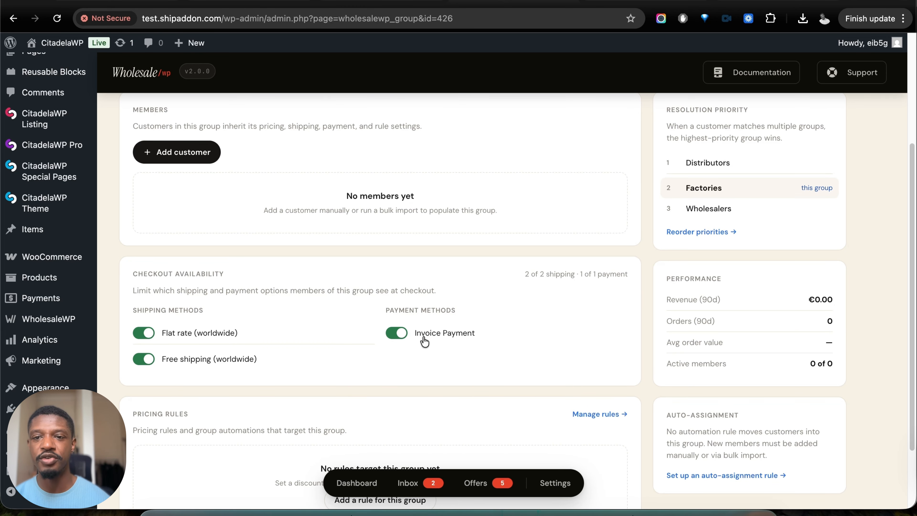
{"action": "scroll", "coordinate": [639, 311], "scroll_direction": "up", "scroll_amount": 4}
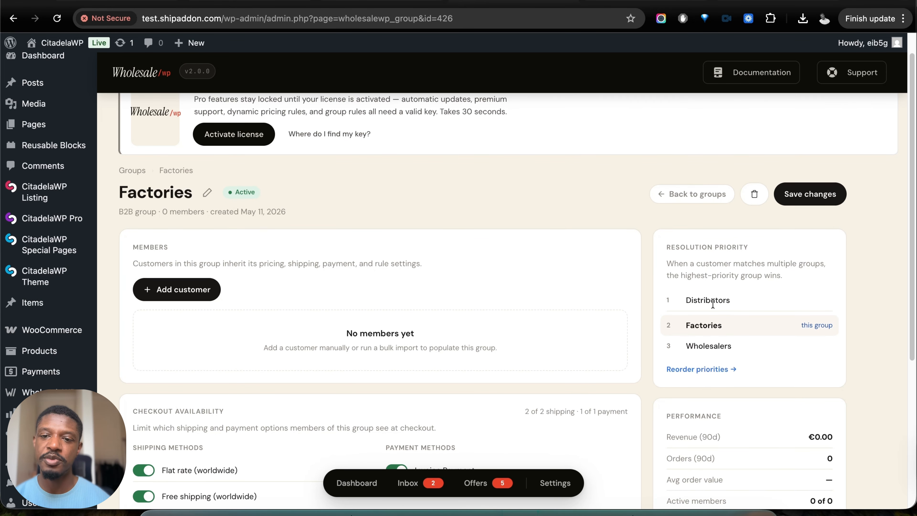
{"action": "scroll", "coordinate": [719, 313], "scroll_direction": "down", "scroll_amount": 1}
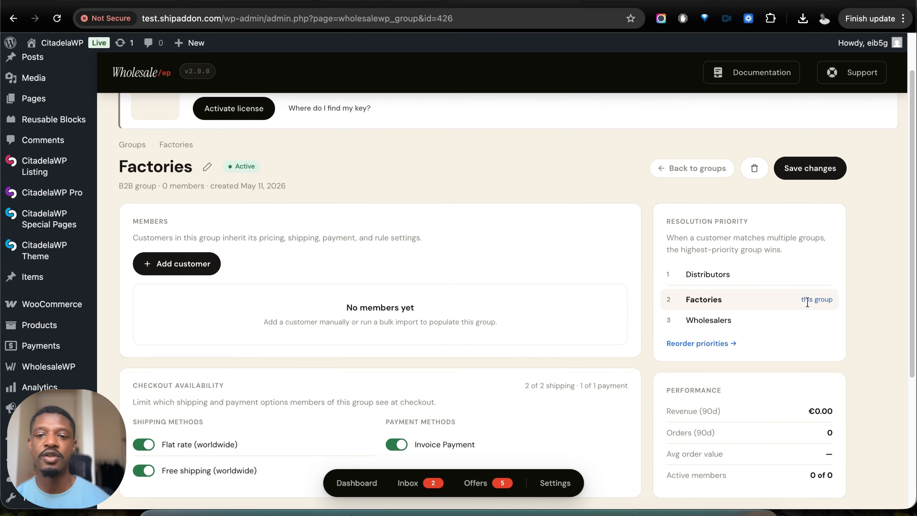
{"action": "scroll", "coordinate": [770, 270], "scroll_direction": "down", "scroll_amount": 6}
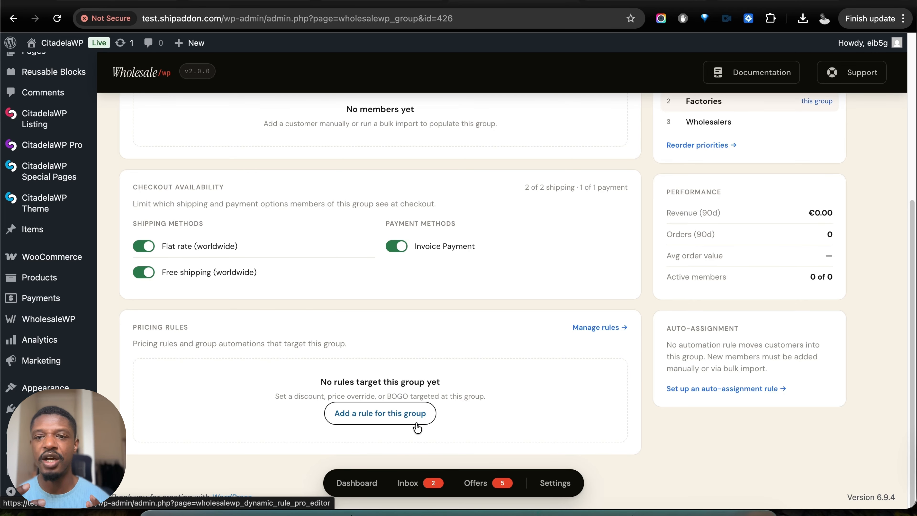
- Save the changes to the Factories customer group
{"action": "scroll", "coordinate": [385, 335], "scroll_direction": "up", "scroll_amount": 5}
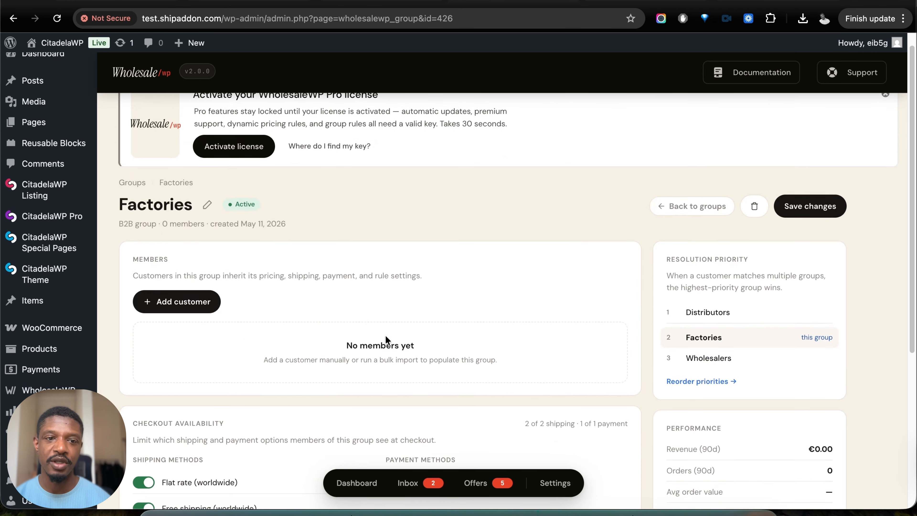
{"action": "left_click", "coordinate": [778, 167]}
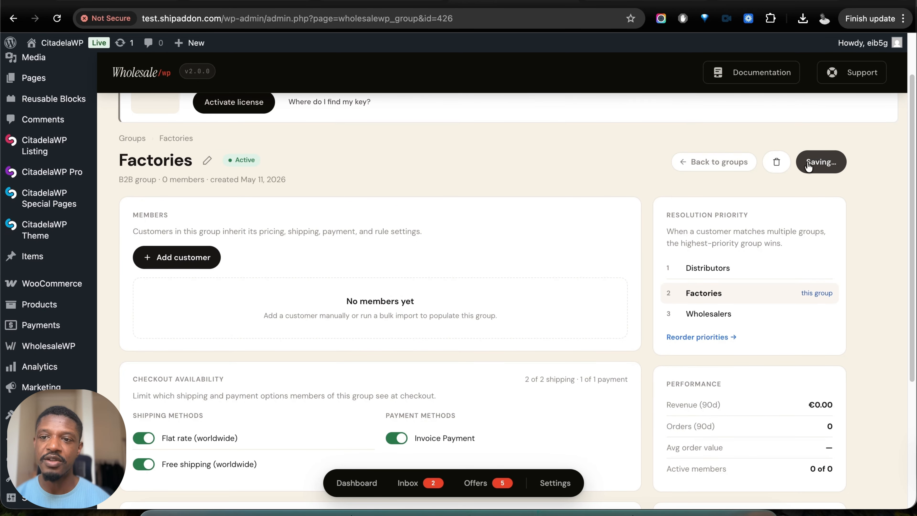
{"action": "scroll", "coordinate": [137, 233], "scroll_direction": "up", "scroll_amount": 2}
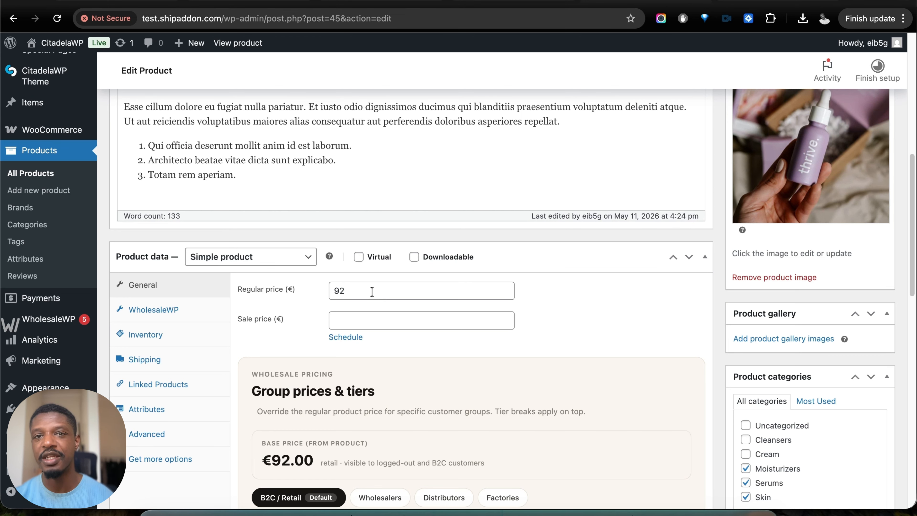
- Set the Wholesalers group's regular price for the product to €78
{"action": "left_click_drag", "start_coordinate": [372, 292], "coordinate": [311, 295]}
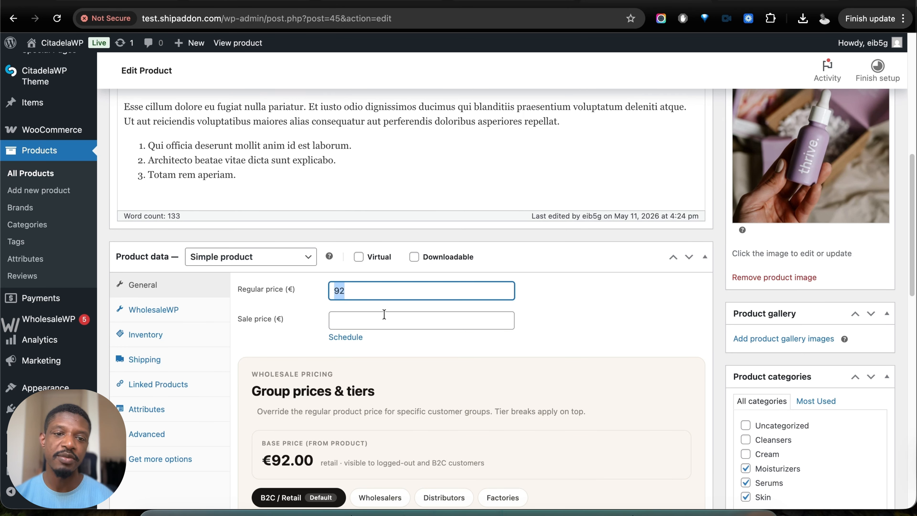
{"action": "scroll", "coordinate": [391, 320], "scroll_direction": "down", "scroll_amount": 6}
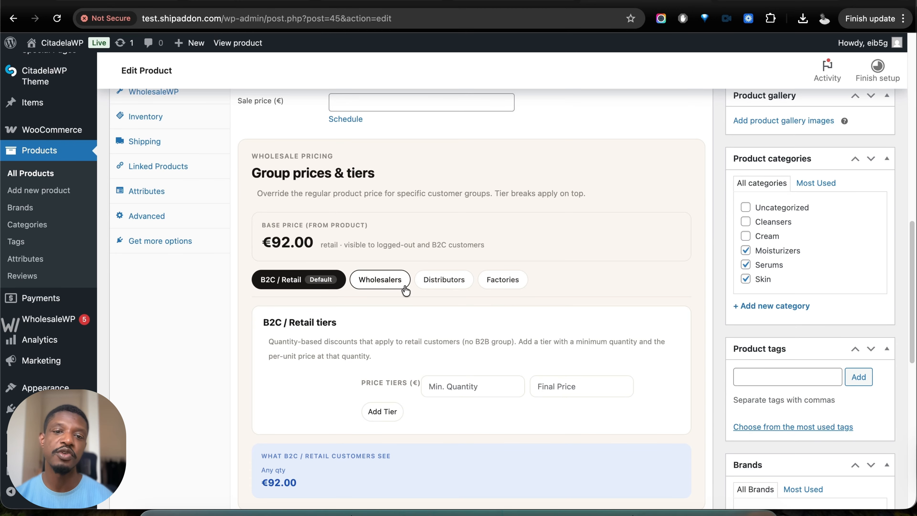
{"action": "left_click", "coordinate": [392, 283]}
{"action": "scroll", "coordinate": [415, 325], "scroll_direction": "down", "scroll_amount": 3}
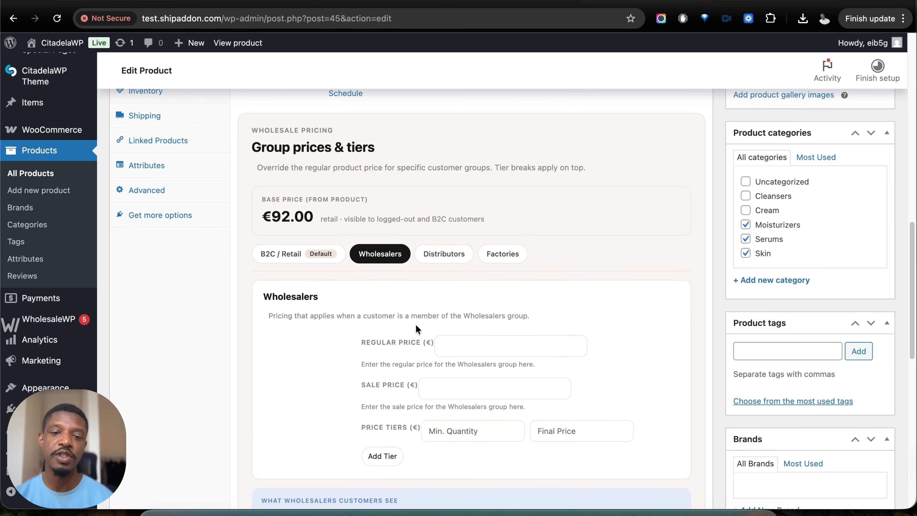
{"action": "left_click", "coordinate": [463, 294]}
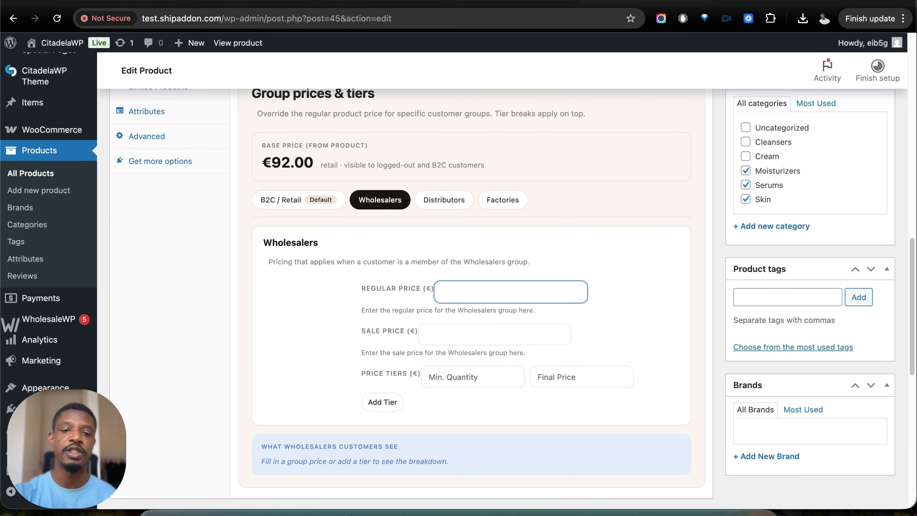
{"action": "type", "text": "78"}
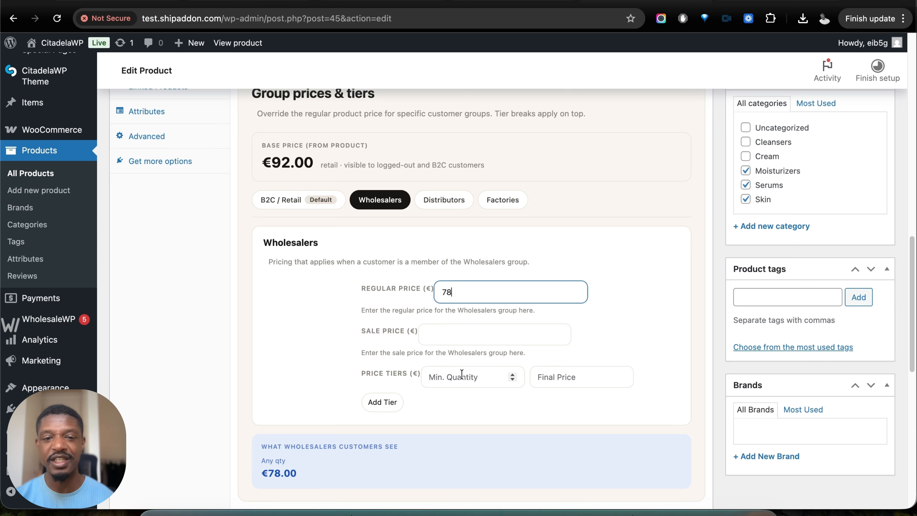
- Define a Wholesalers price tier with a minimum quantity of 10 and a final price of €65
{"action": "left_click", "coordinate": [461, 375]}
{"action": "type", "text": "10"}
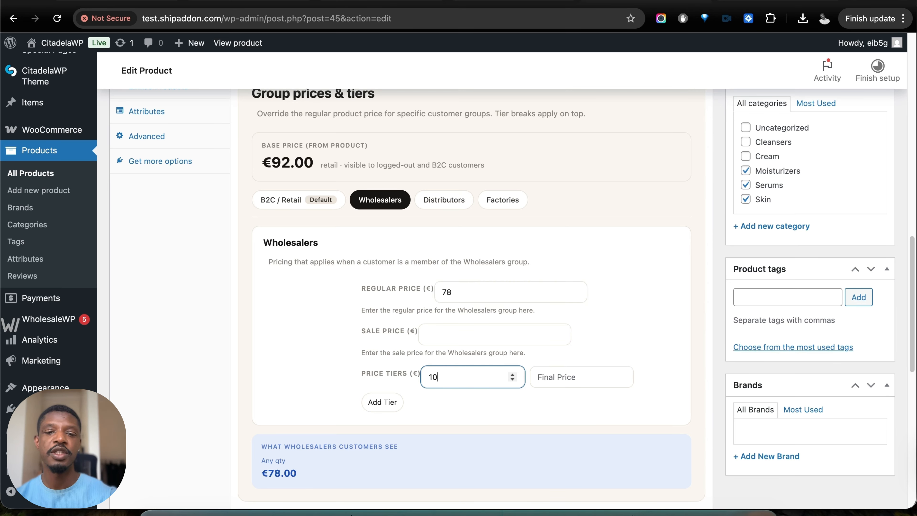
{"action": "left_click", "coordinate": [551, 375]}
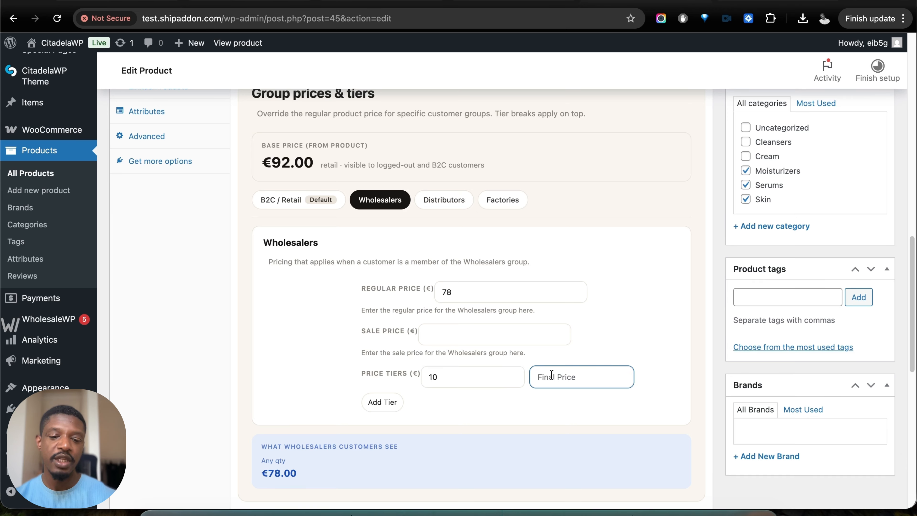
{"action": "type", "text": "65"}
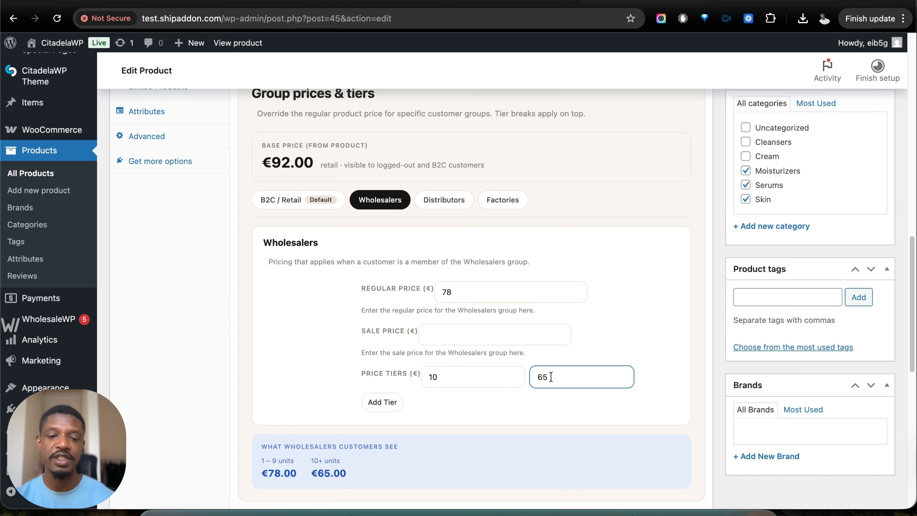
- Add a second Wholesalers price tier with a minimum quantity of 20 and a final price of €60
{"action": "left_click", "coordinate": [387, 403]}
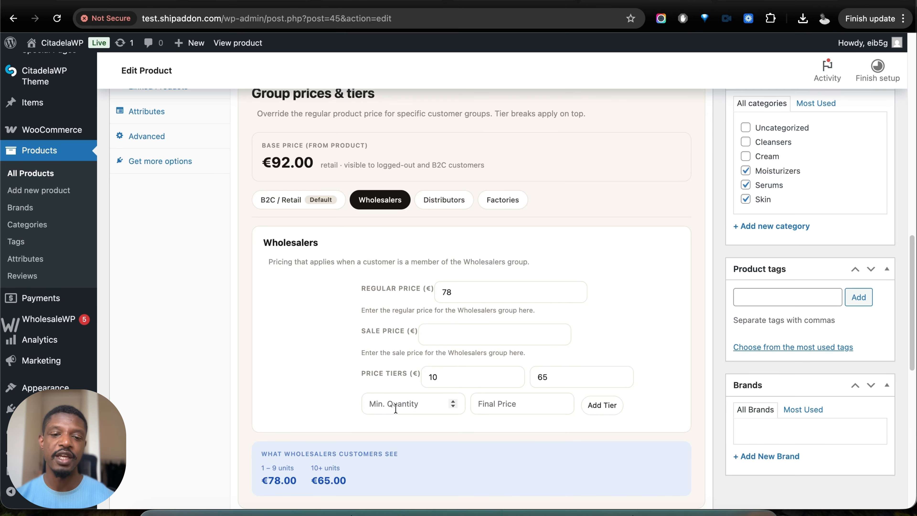
{"action": "left_click", "coordinate": [434, 403]}
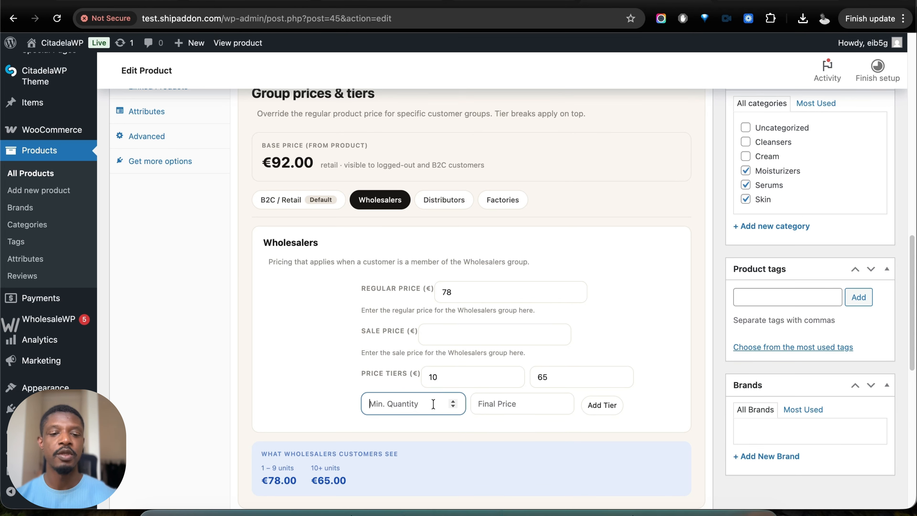
{"action": "type", "text": "20"}
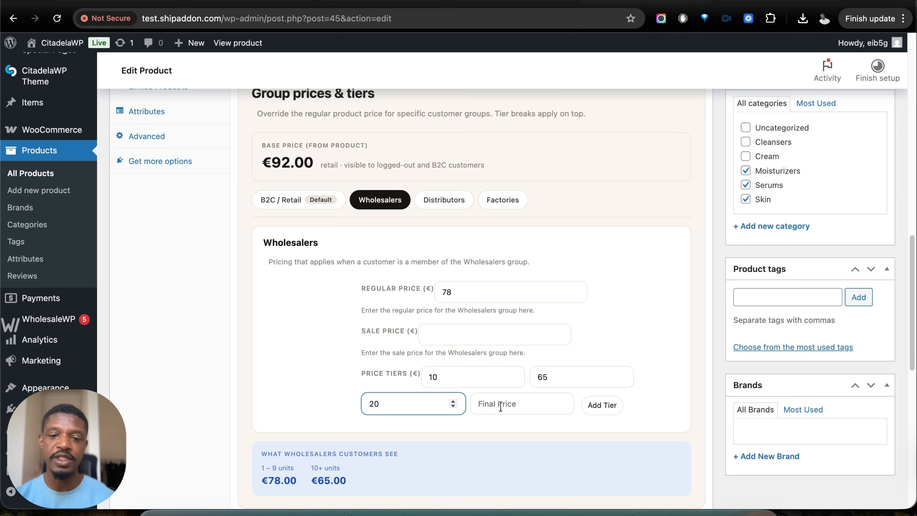
{"action": "left_click", "coordinate": [500, 405]}
{"action": "type", "text": "60"}
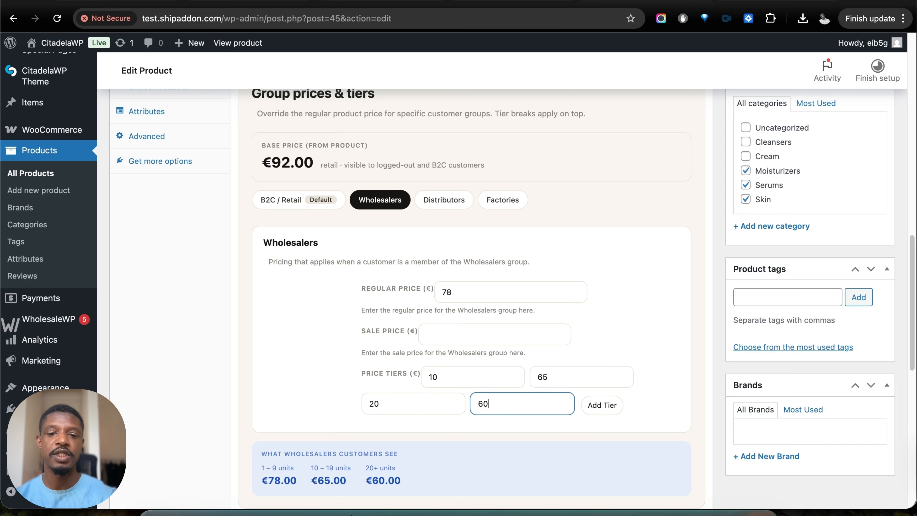
- Add a third Wholesalers price tier with a minimum quantity of 30 and a final price of €55
{"action": "left_click", "coordinate": [608, 408]}
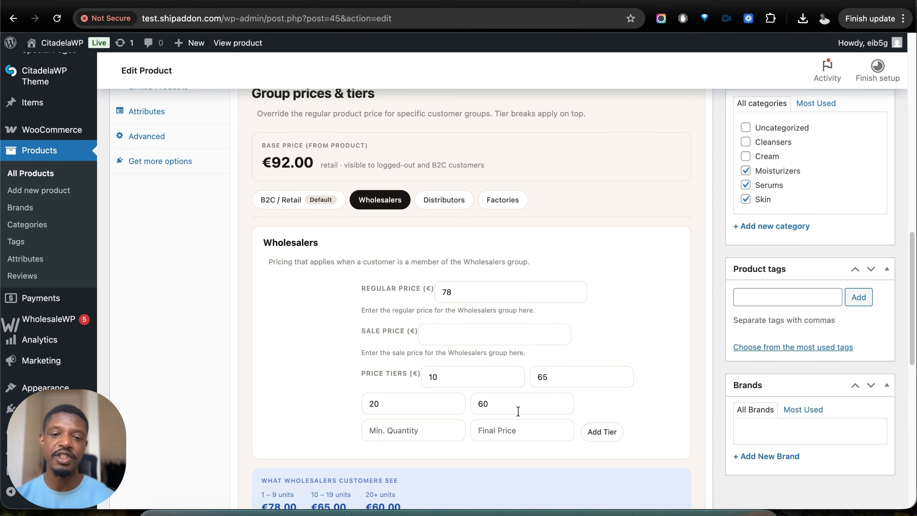
{"action": "scroll", "coordinate": [518, 411], "scroll_direction": "down", "scroll_amount": 3}
{"action": "left_click", "coordinate": [394, 305]}
{"action": "type", "text": "30"}
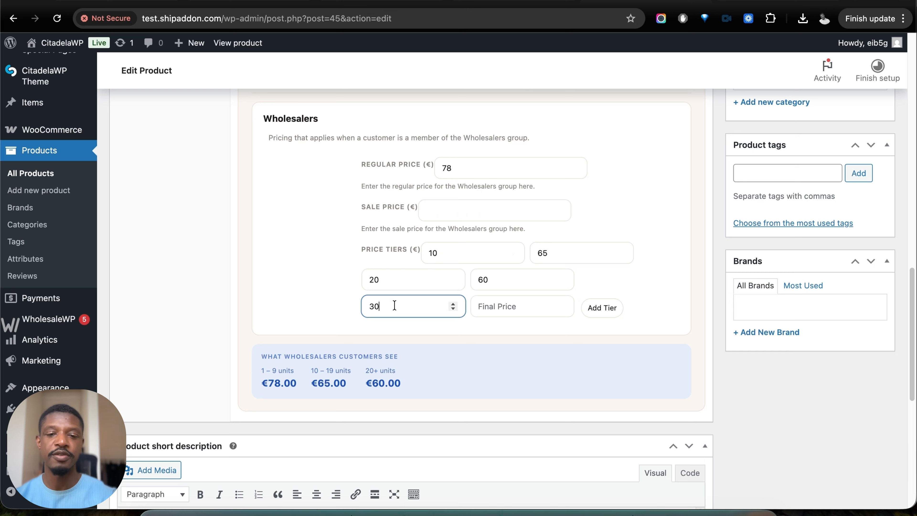
{"action": "left_click", "coordinate": [509, 311]}
{"action": "type", "text": "55"}
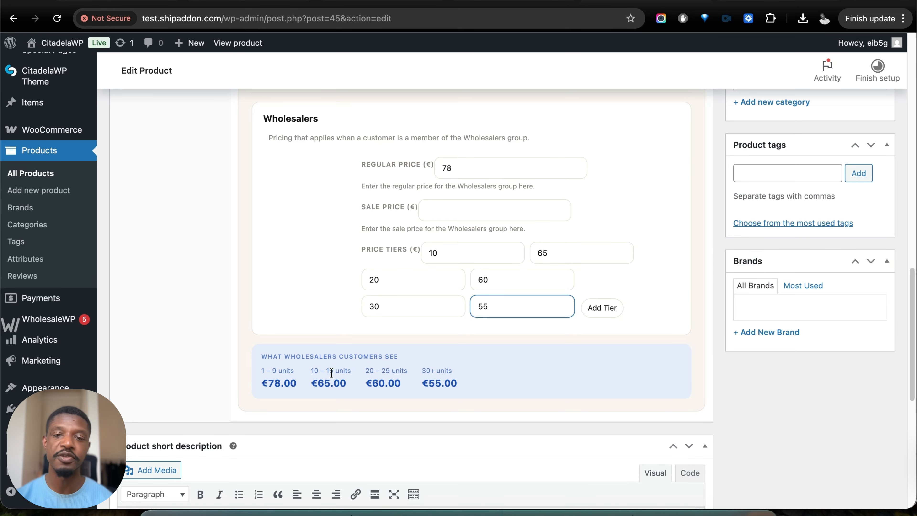
- Review the product's dynamic rules section and its WholesaleWP settings for the tiered pricing table, custom information table and quantity rules
{"action": "scroll", "coordinate": [433, 361], "scroll_direction": "up", "scroll_amount": 8}
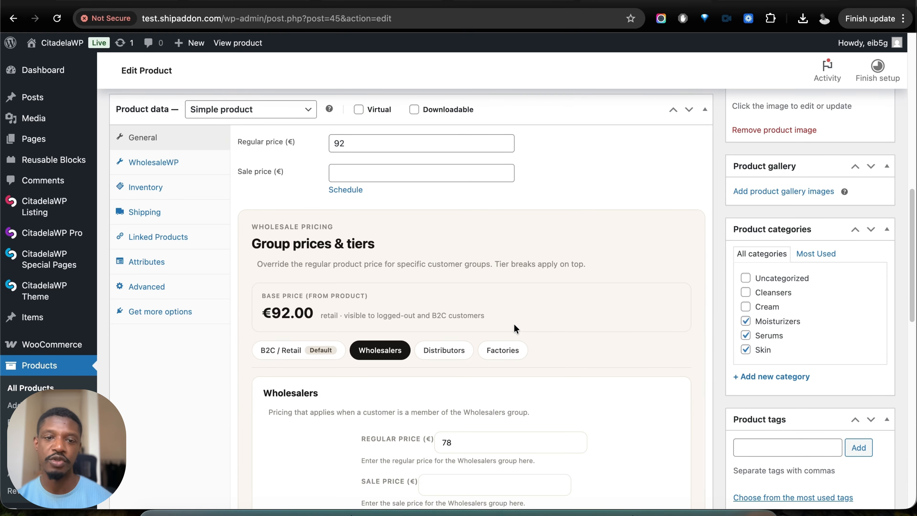
{"action": "scroll", "coordinate": [514, 324], "scroll_direction": "down", "scroll_amount": 8}
{"action": "scroll", "coordinate": [676, 276], "scroll_direction": "down", "scroll_amount": 5}
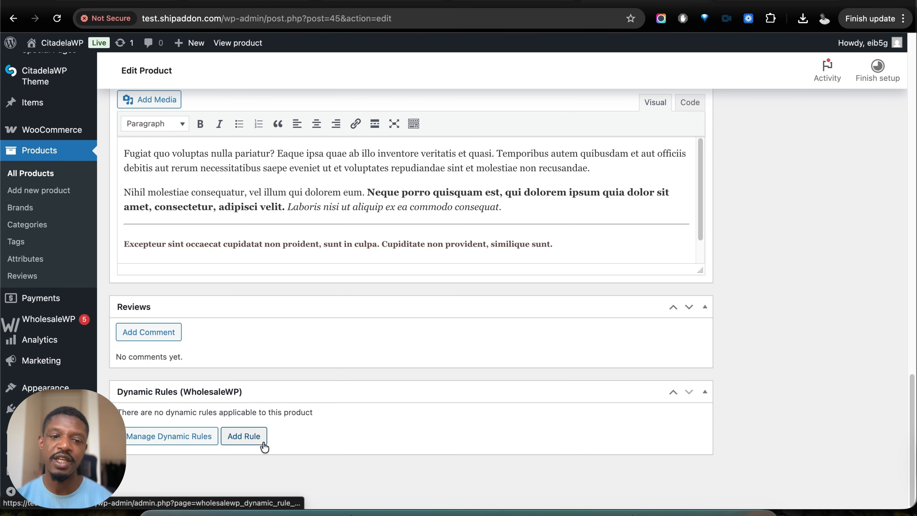
{"action": "scroll", "coordinate": [263, 445], "scroll_direction": "up", "scroll_amount": 6}
{"action": "scroll", "coordinate": [271, 443], "scroll_direction": "up", "scroll_amount": 10}
{"action": "left_click", "coordinate": [153, 180]}
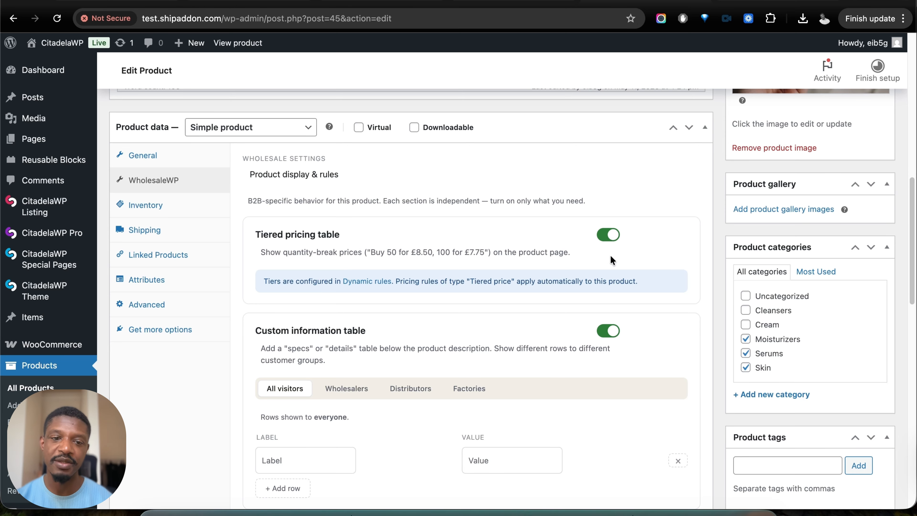
{"action": "scroll", "coordinate": [610, 272], "scroll_direction": "down", "scroll_amount": 4}
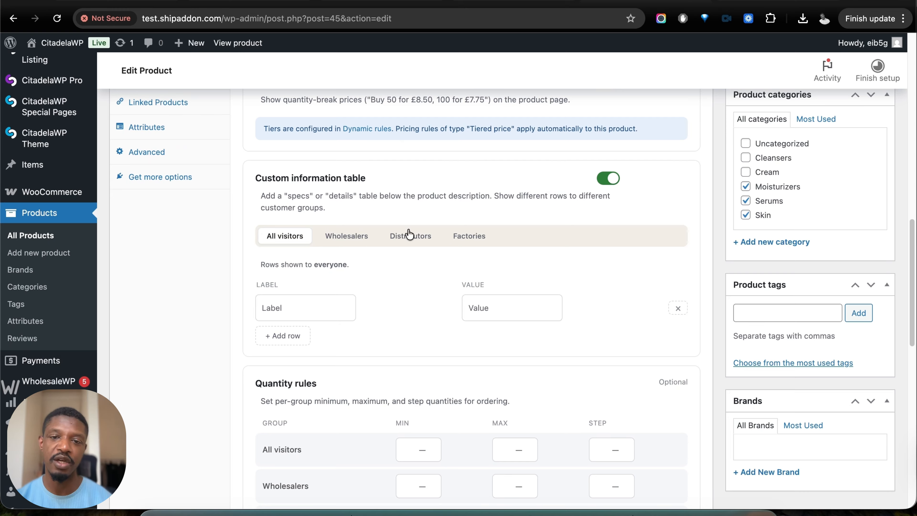
{"action": "scroll", "coordinate": [469, 284], "scroll_direction": "down", "scroll_amount": 3}
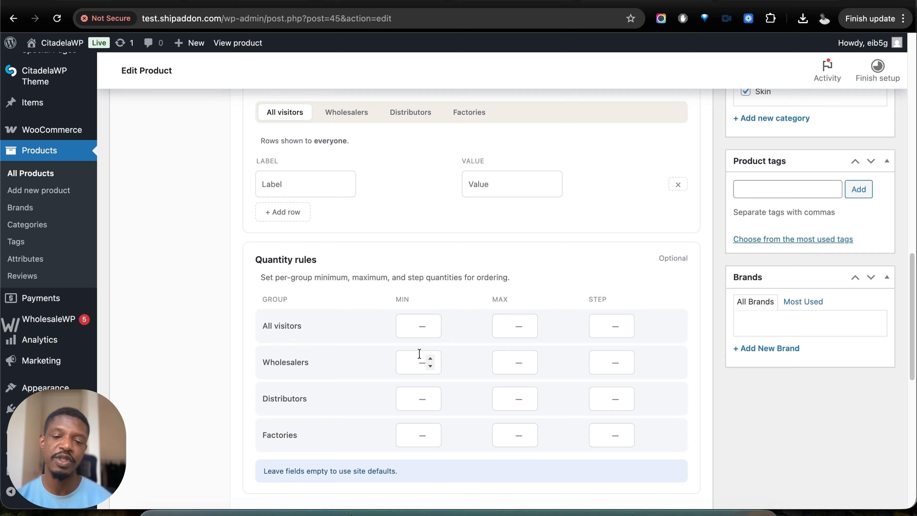
{"action": "scroll", "coordinate": [502, 350], "scroll_direction": "down", "scroll_amount": 5}
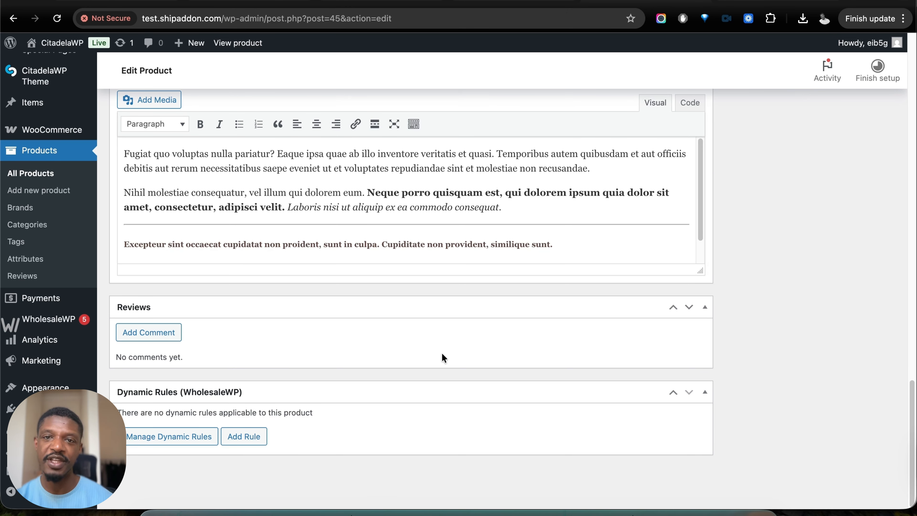
- Update the product with the new Wholesalers pricing and open its store page
{"action": "scroll", "coordinate": [703, 249], "scroll_direction": "up", "scroll_amount": 15}
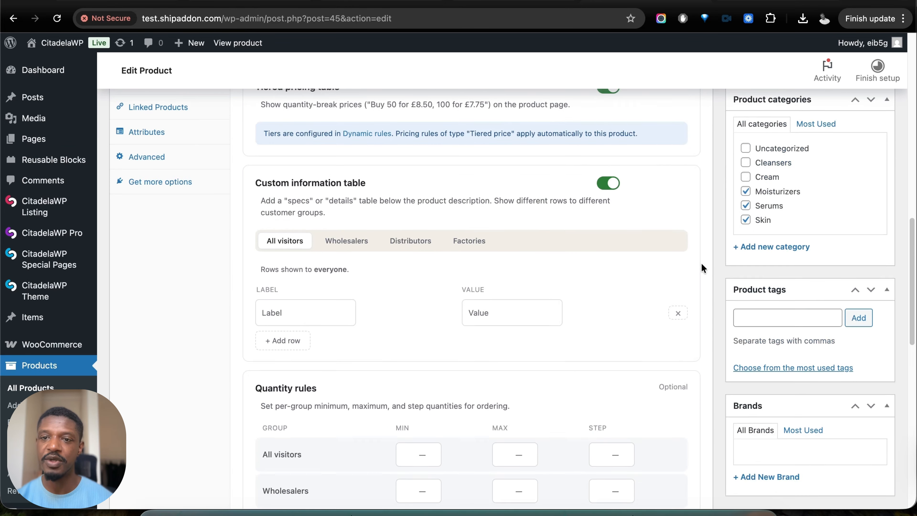
{"action": "scroll", "coordinate": [766, 200], "scroll_direction": "up", "scroll_amount": 6}
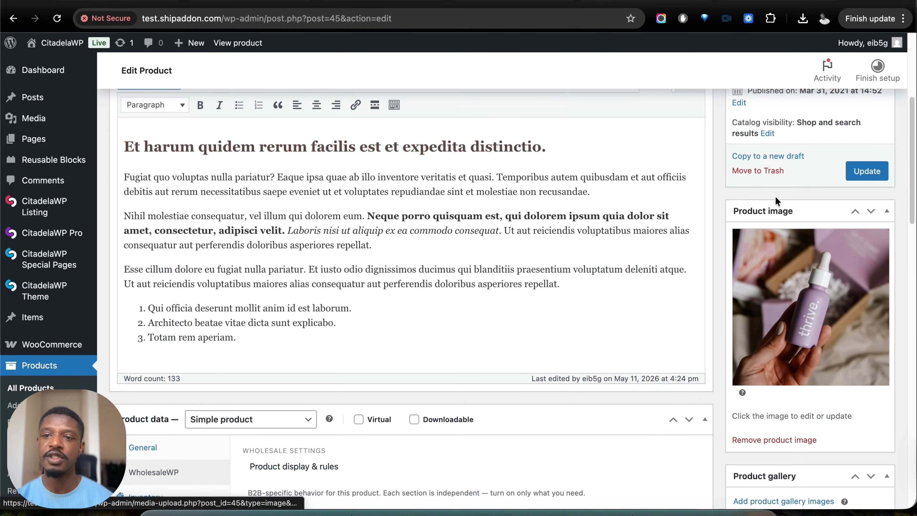
{"action": "left_click", "coordinate": [859, 173]}
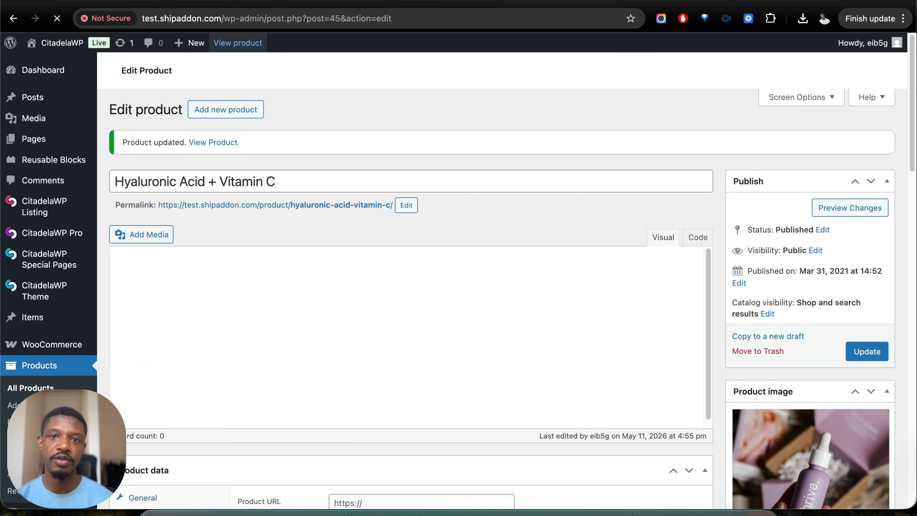
{"action": "left_click", "coordinate": [248, 53]}
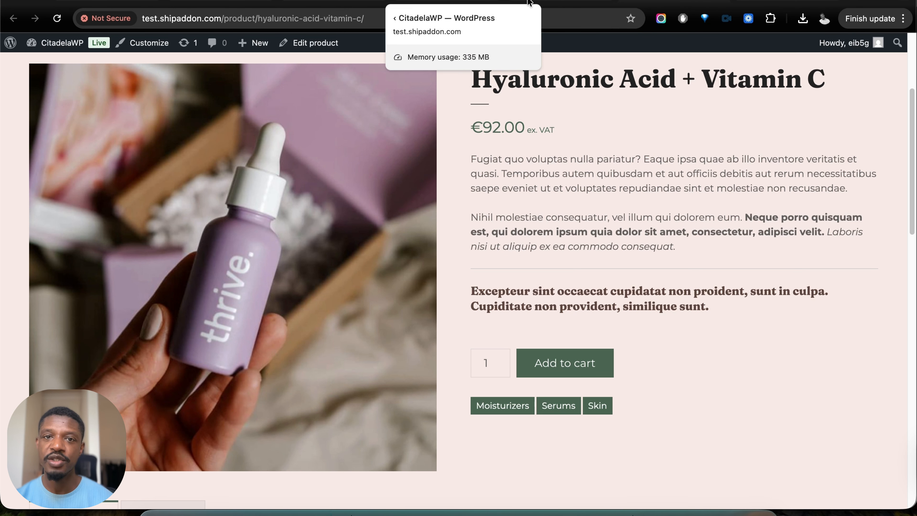
- Return to the product editor and examine the product's inventory settings, including the B2B stock status
{"action": "left_click", "coordinate": [555, 2]}
{"action": "scroll", "coordinate": [254, 233], "scroll_direction": "down", "scroll_amount": 10}
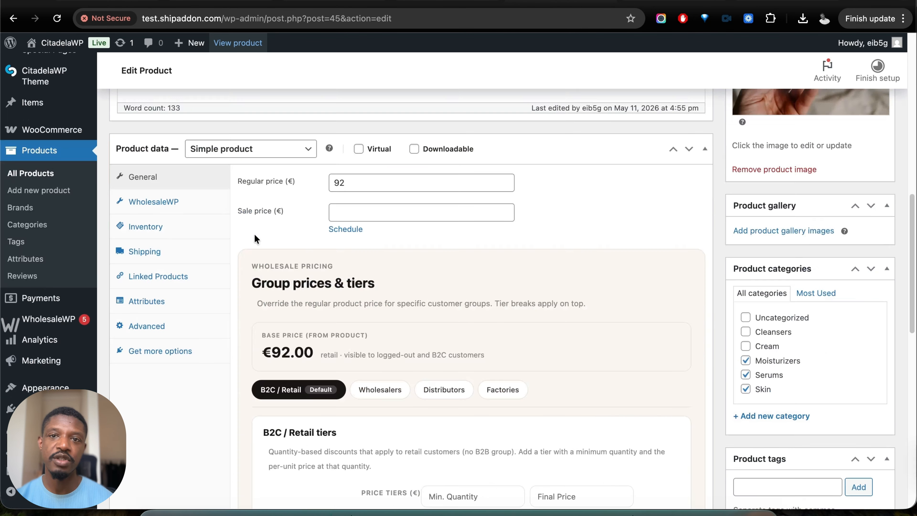
{"action": "left_click", "coordinate": [168, 227]}
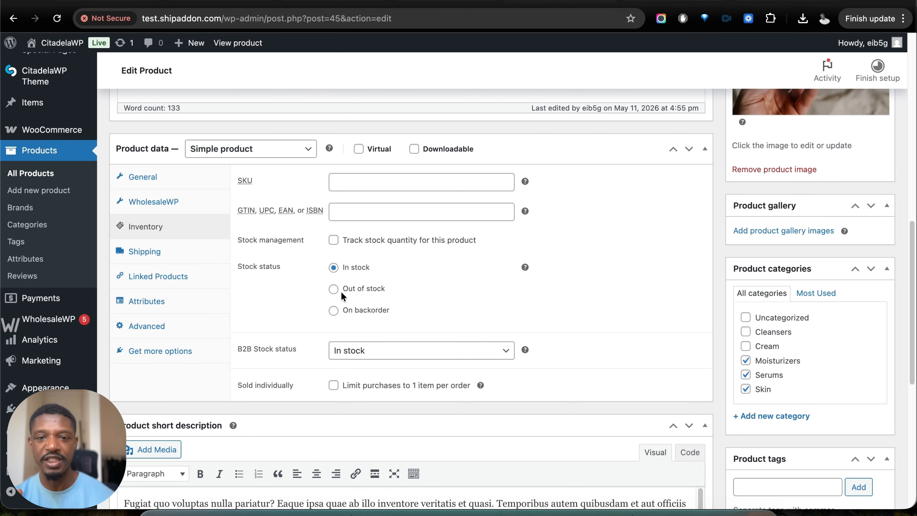
{"action": "scroll", "coordinate": [347, 326], "scroll_direction": "down", "scroll_amount": 1}
{"action": "mouse_move", "coordinate": [40, 429]}
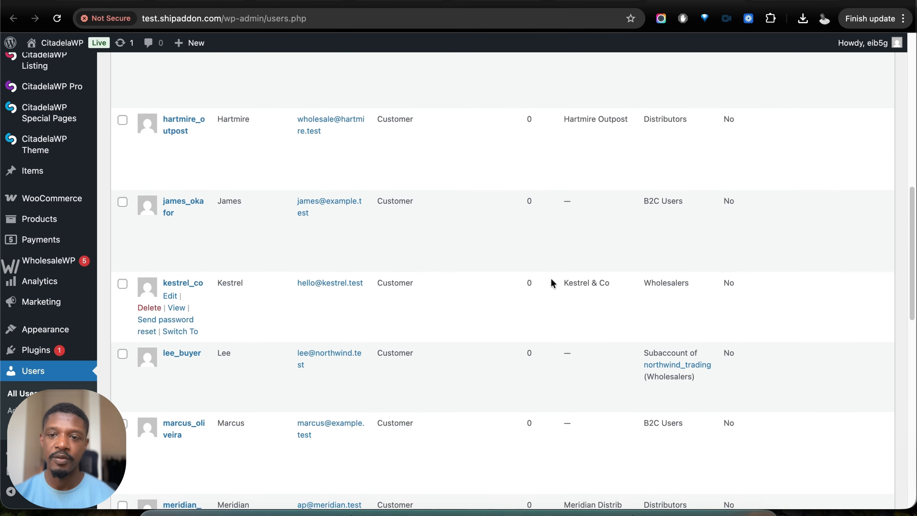
{"action": "scroll", "coordinate": [550, 278], "scroll_direction": "down", "scroll_amount": 1}
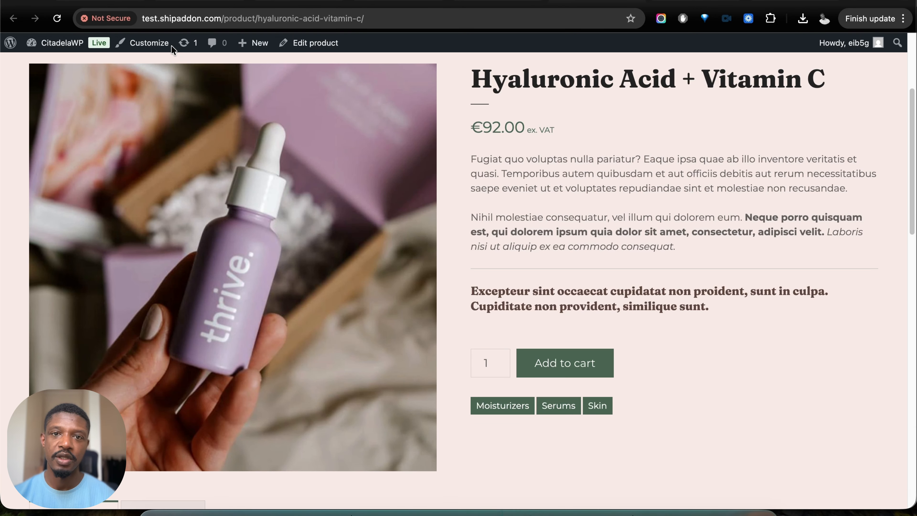
- Reload the store's Hyaluronic Acid + Vitamin C page in the wholesale customer's window and try the 10 - 19 and 30+ quantity tiers
{"action": "left_click", "coordinate": [59, 21]}
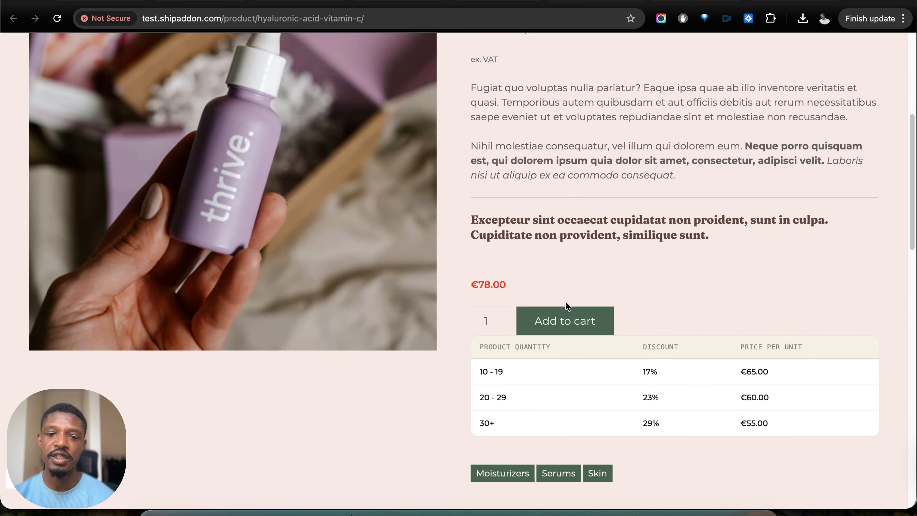
{"action": "scroll", "coordinate": [565, 307], "scroll_direction": "down", "scroll_amount": 1}
{"action": "left_click", "coordinate": [530, 350]}
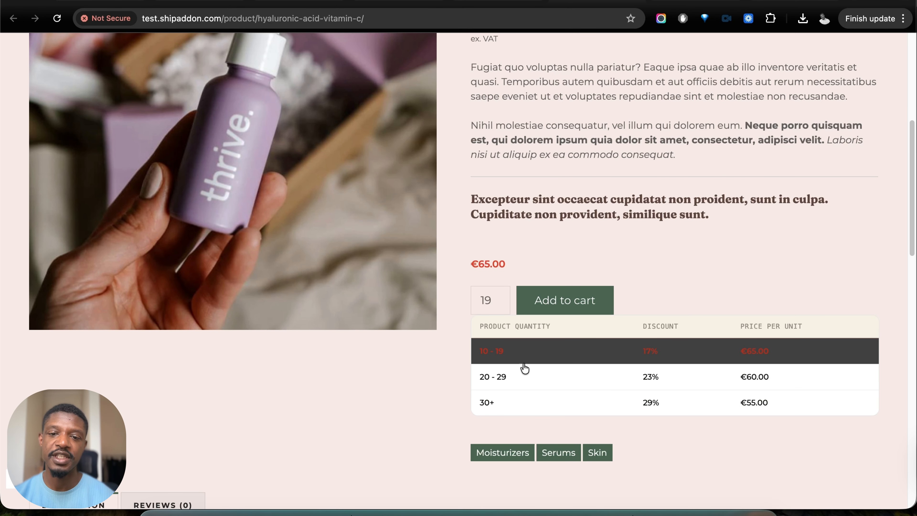
{"action": "left_click", "coordinate": [514, 403]}
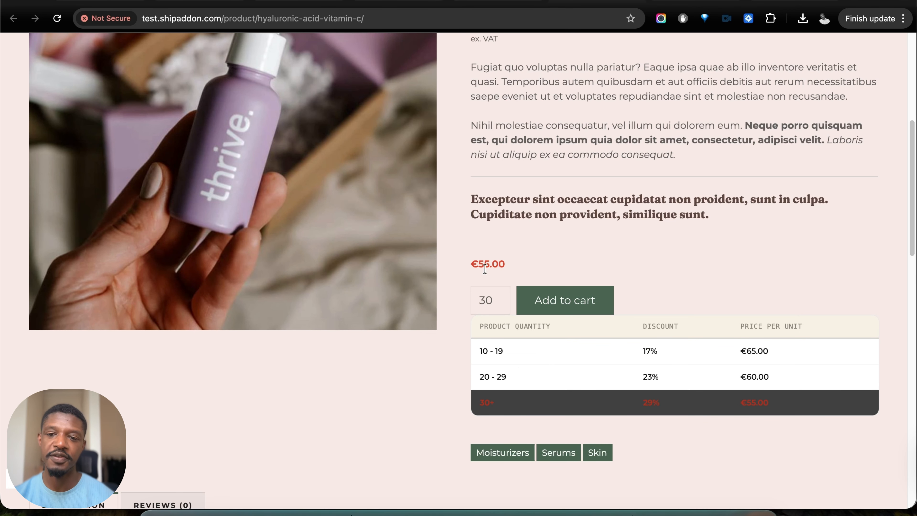
- Leave the store page for the WordPress admin and open the WholesaleWP dashboard
{"action": "scroll", "coordinate": [673, 373], "scroll_direction": "down", "scroll_amount": 1}
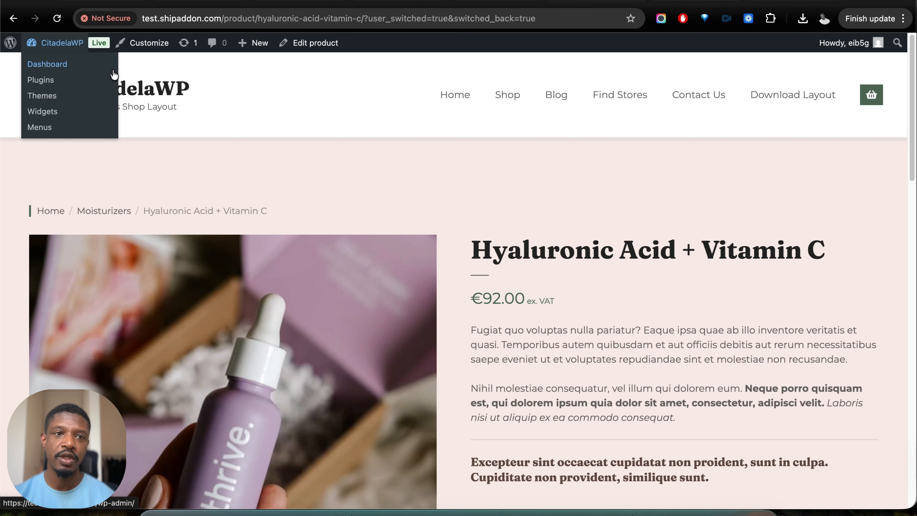
{"action": "left_click", "coordinate": [77, 65]}
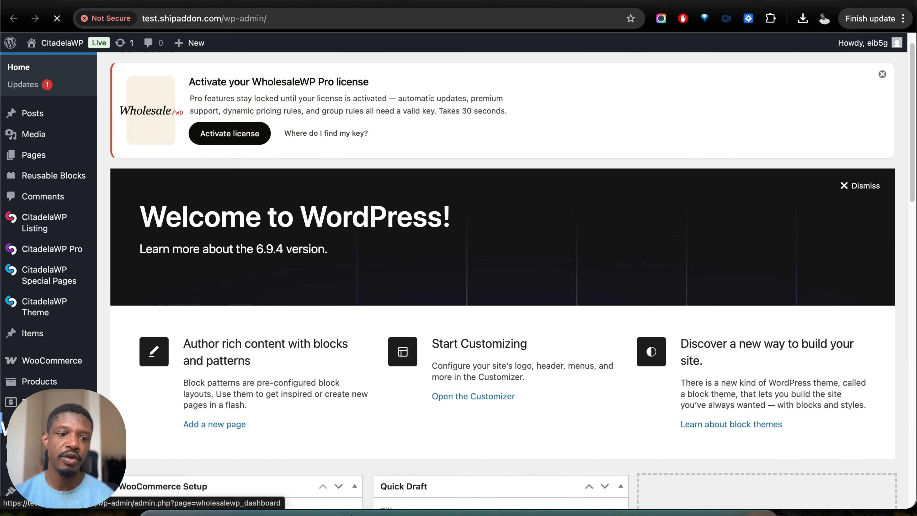
{"action": "left_click", "coordinate": [21, 421]}
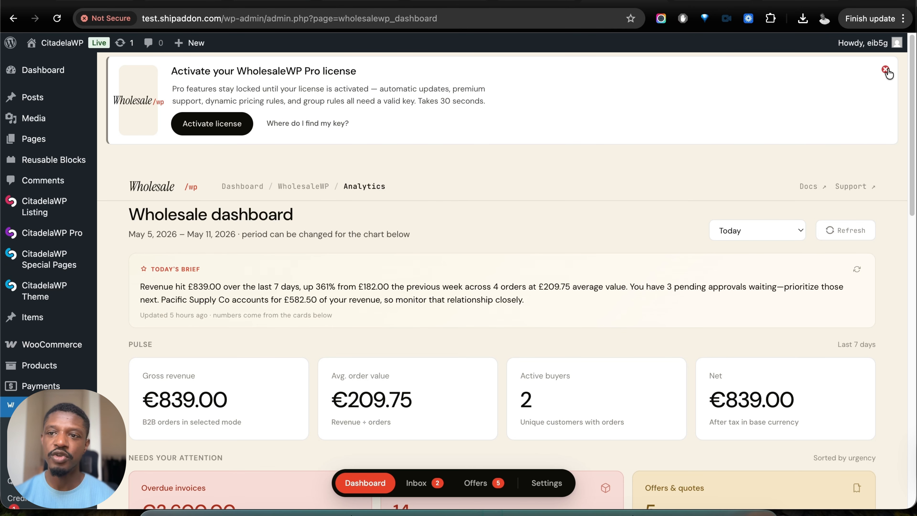
- Examine the wholesale dashboard's daily brief, pulse figures, attention cards, revenue trend, trade credit and activity sections
{"action": "scroll", "coordinate": [301, 199], "scroll_direction": "down", "scroll_amount": 1}
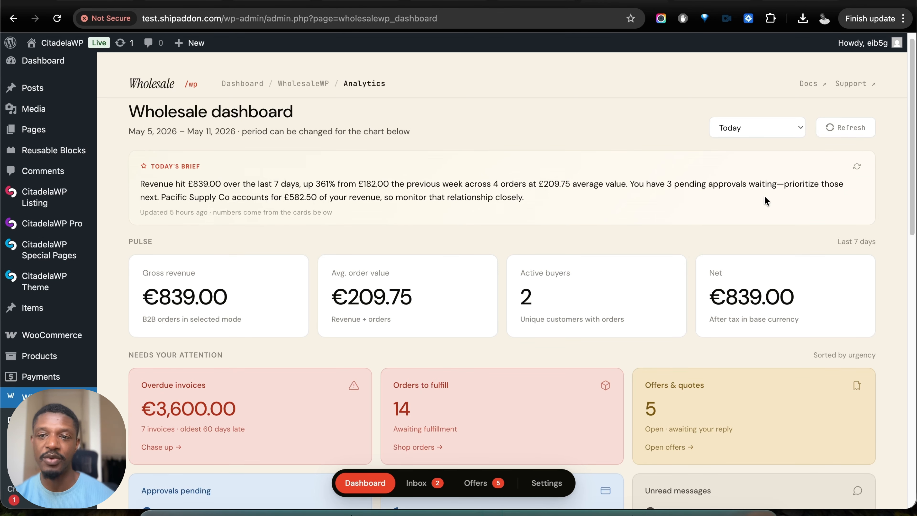
{"action": "scroll", "coordinate": [764, 196], "scroll_direction": "down", "scroll_amount": 5}
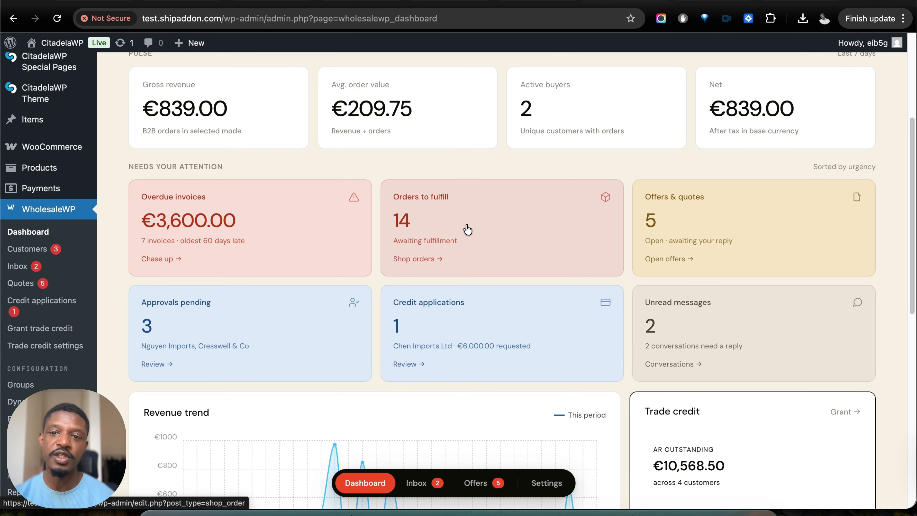
{"action": "scroll", "coordinate": [476, 235], "scroll_direction": "down", "scroll_amount": 1}
{"action": "scroll", "coordinate": [477, 236], "scroll_direction": "down", "scroll_amount": 3}
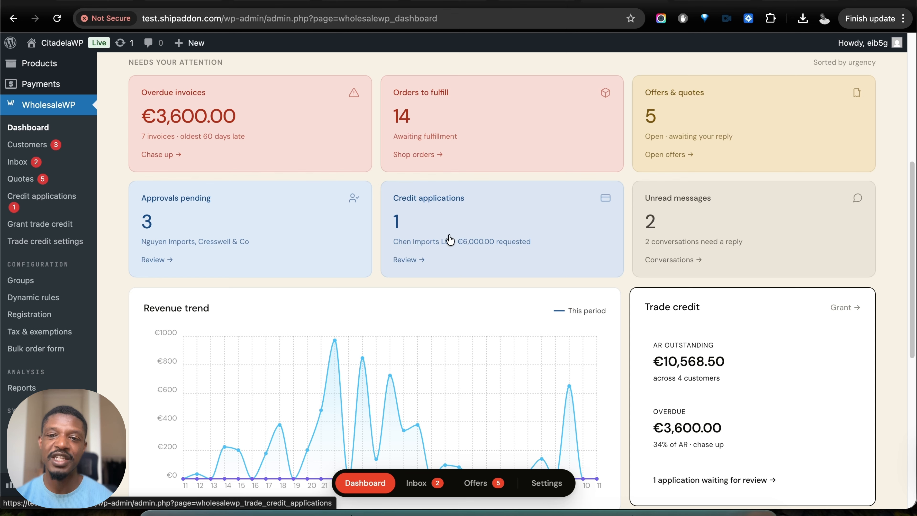
{"action": "scroll", "coordinate": [707, 237], "scroll_direction": "down", "scroll_amount": 5}
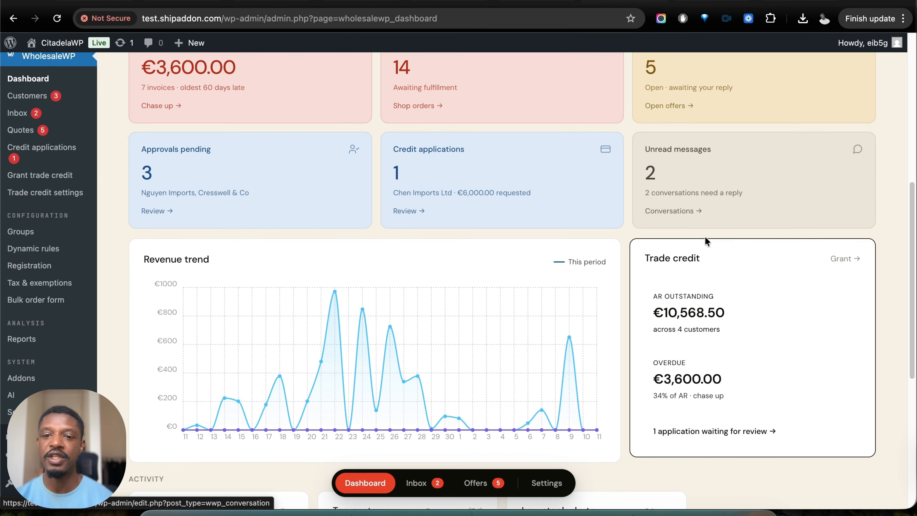
{"action": "scroll", "coordinate": [705, 237], "scroll_direction": "down", "scroll_amount": 5}
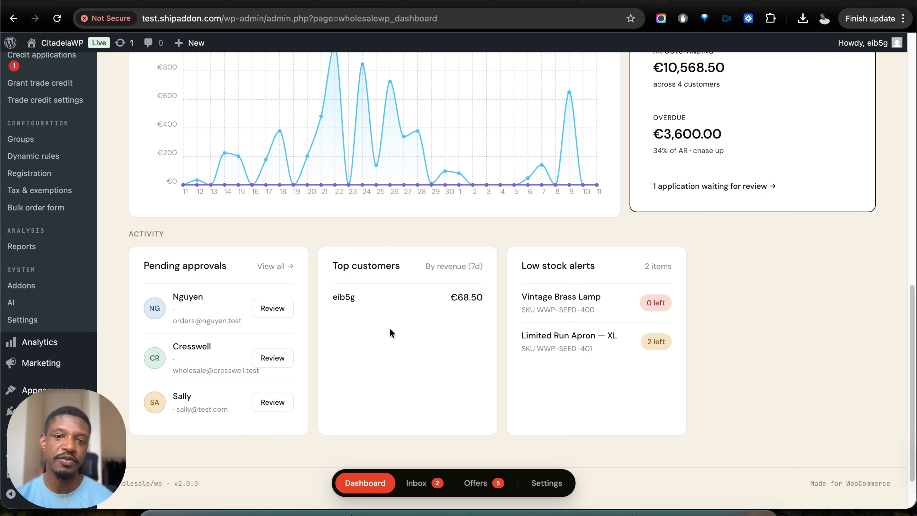
{"action": "scroll", "coordinate": [411, 339], "scroll_direction": "up", "scroll_amount": 12}
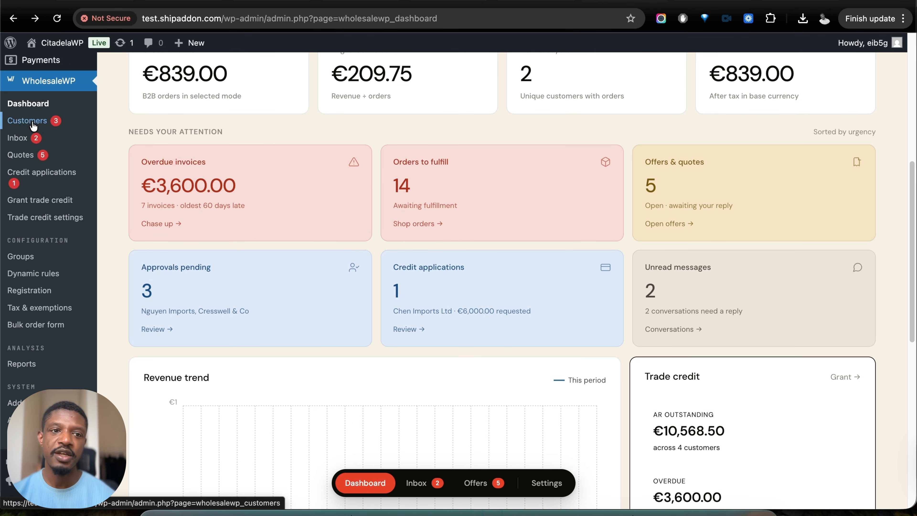
- Open WholesaleWP's customer list and check the options for filtering it by group
{"action": "left_click", "coordinate": [353, 259]}
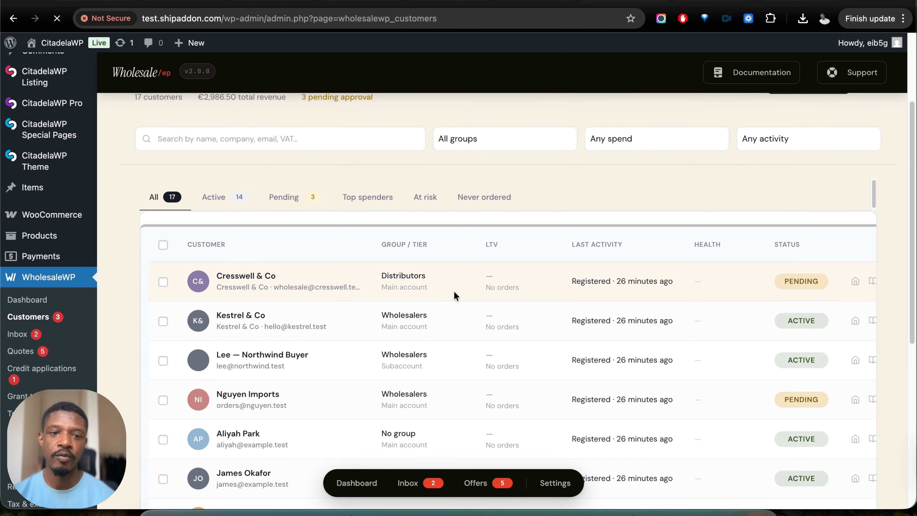
{"action": "scroll", "coordinate": [455, 297], "scroll_direction": "up", "scroll_amount": 1}
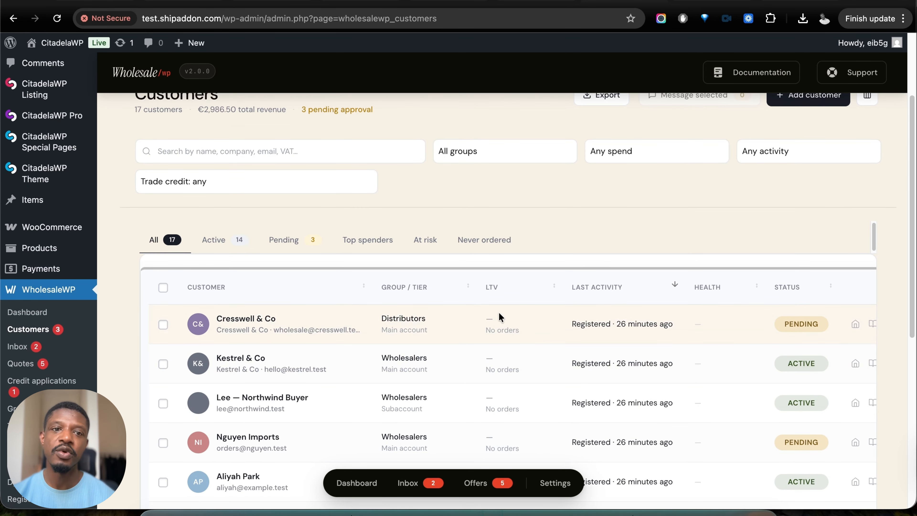
{"action": "scroll", "coordinate": [499, 311], "scroll_direction": "up", "scroll_amount": 1}
{"action": "left_click", "coordinate": [471, 179]}
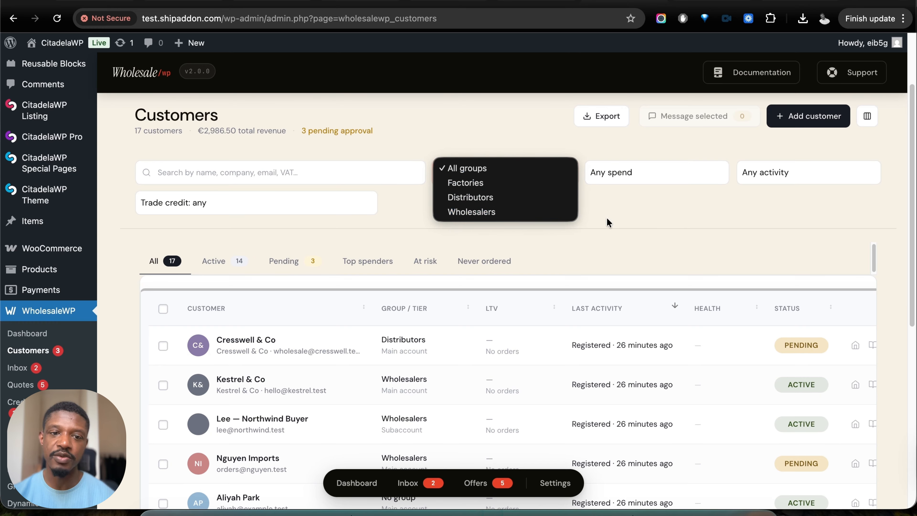
{"action": "left_click", "coordinate": [615, 222]}
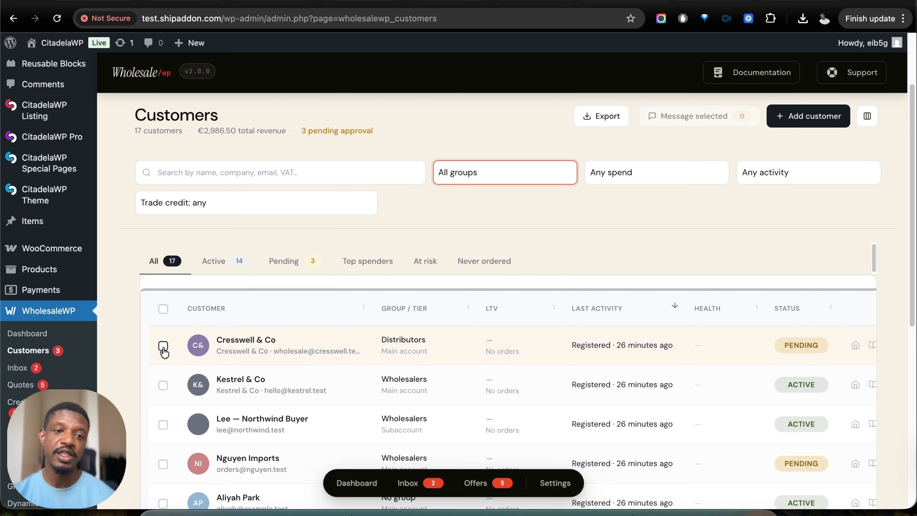
- Check the spend filter's options, try the Dormant 90+ days activity filter and reset it to Any activity
{"action": "left_click", "coordinate": [611, 180]}
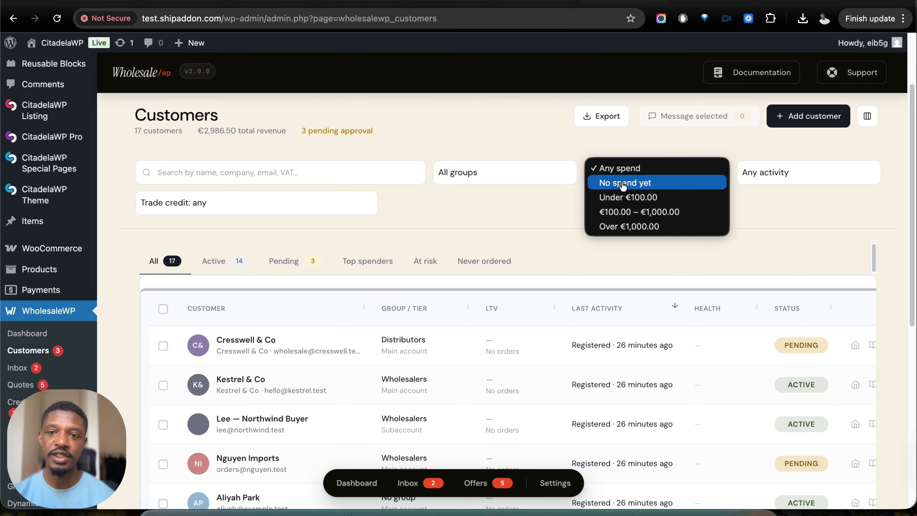
{"action": "left_click", "coordinate": [774, 178]}
{"action": "left_click", "coordinate": [773, 177]}
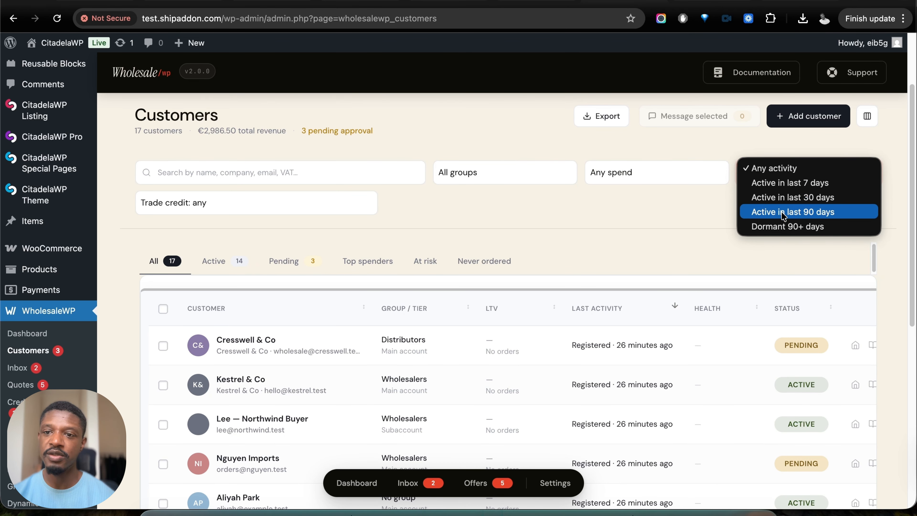
{"action": "left_click", "coordinate": [777, 226]}
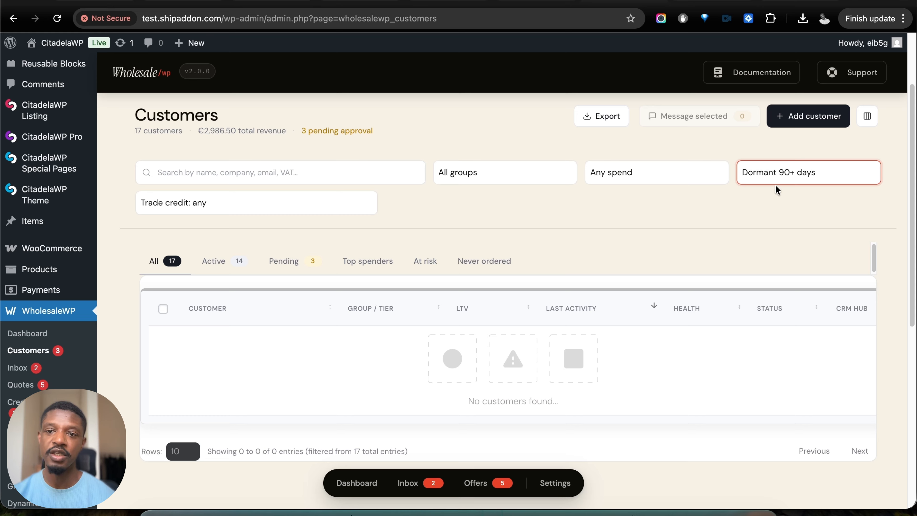
{"action": "left_click", "coordinate": [787, 181]}
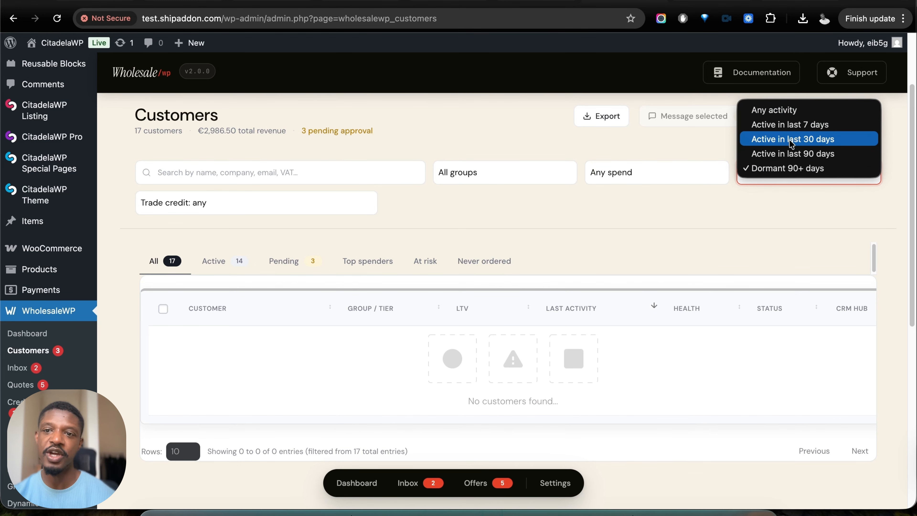
{"action": "left_click", "coordinate": [787, 114]}
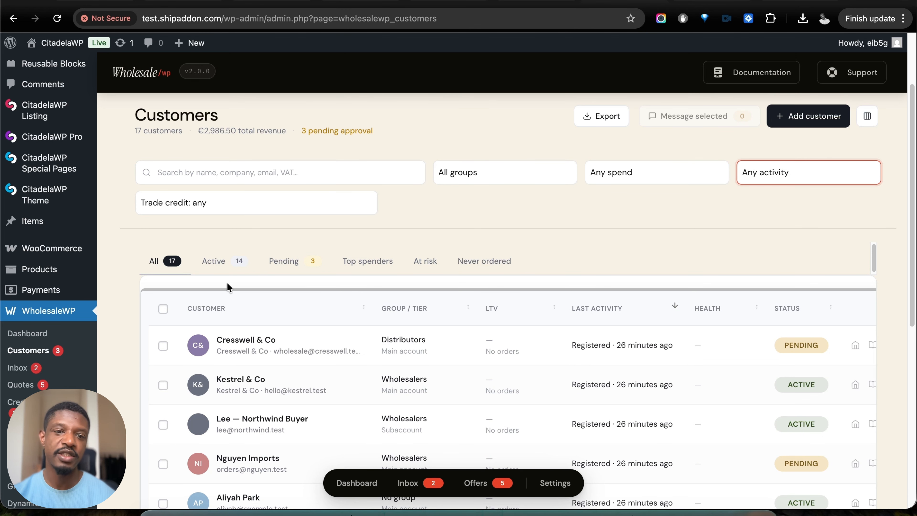
- Select the first three customers in the list as recipients for a message
{"action": "scroll", "coordinate": [238, 296], "scroll_direction": "down", "scroll_amount": 3}
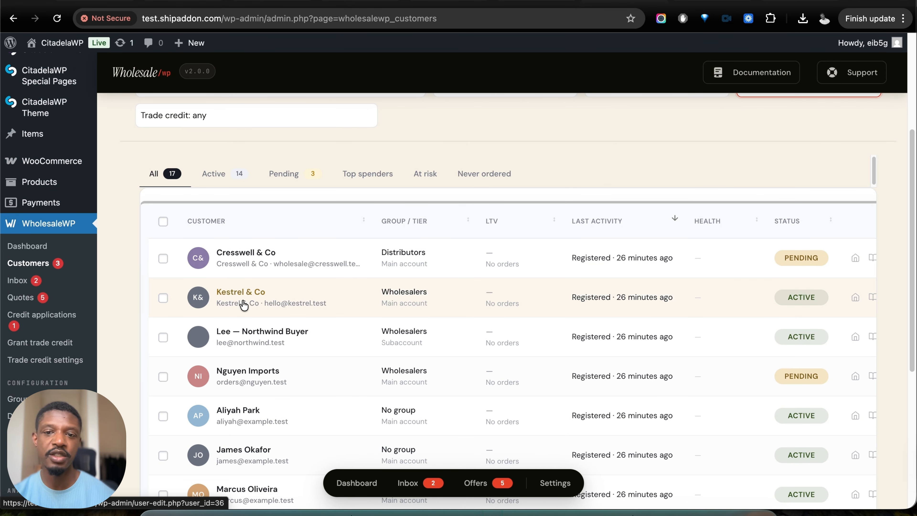
{"action": "left_click", "coordinate": [163, 258]}
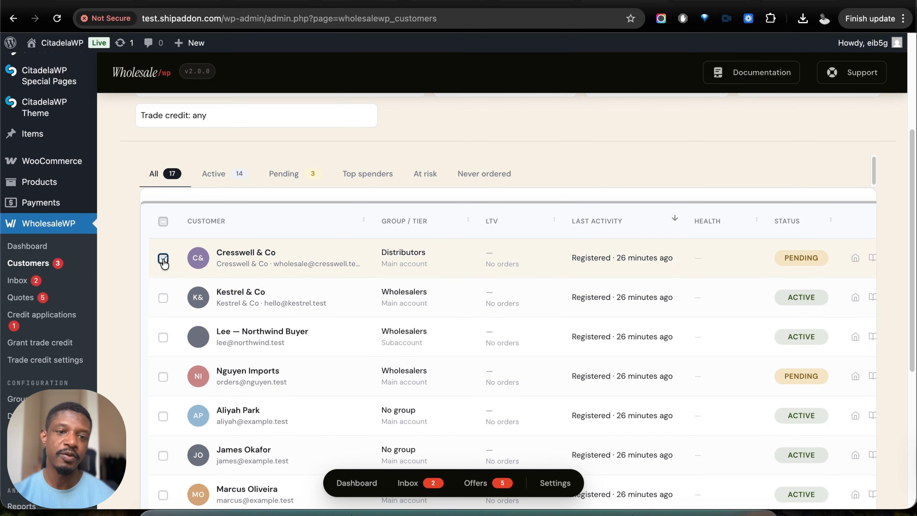
{"action": "left_click", "coordinate": [163, 298]}
{"action": "left_click", "coordinate": [164, 337]}
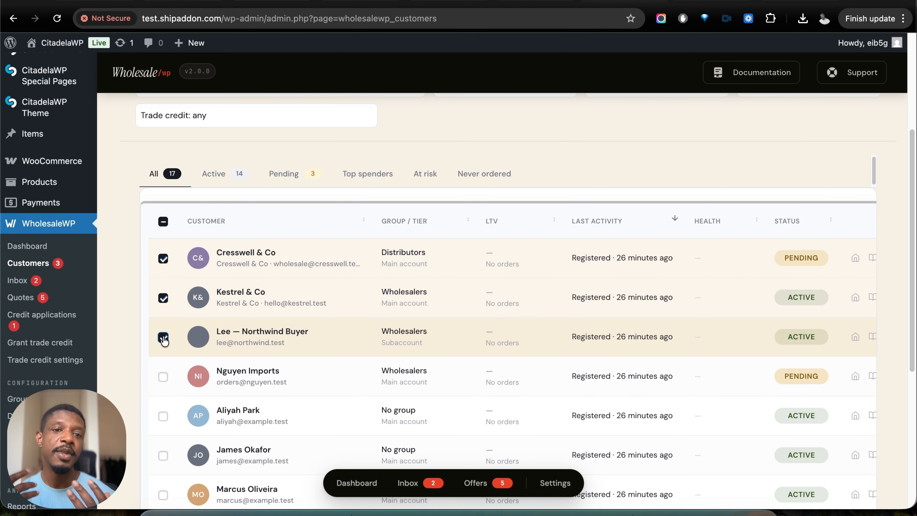
{"action": "scroll", "coordinate": [337, 262], "scroll_direction": "up", "scroll_amount": 3}
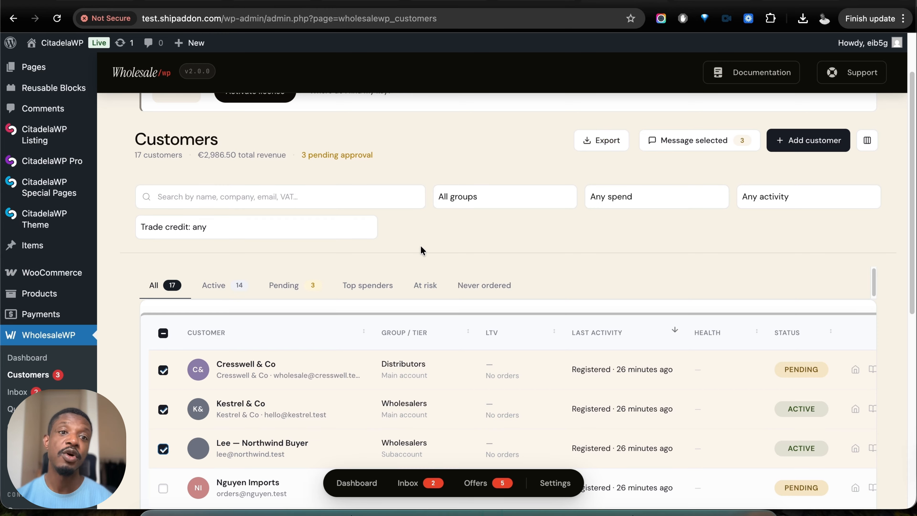
- Hide the Health column in the customer list
{"action": "scroll", "coordinate": [494, 267], "scroll_direction": "down", "scroll_amount": 2}
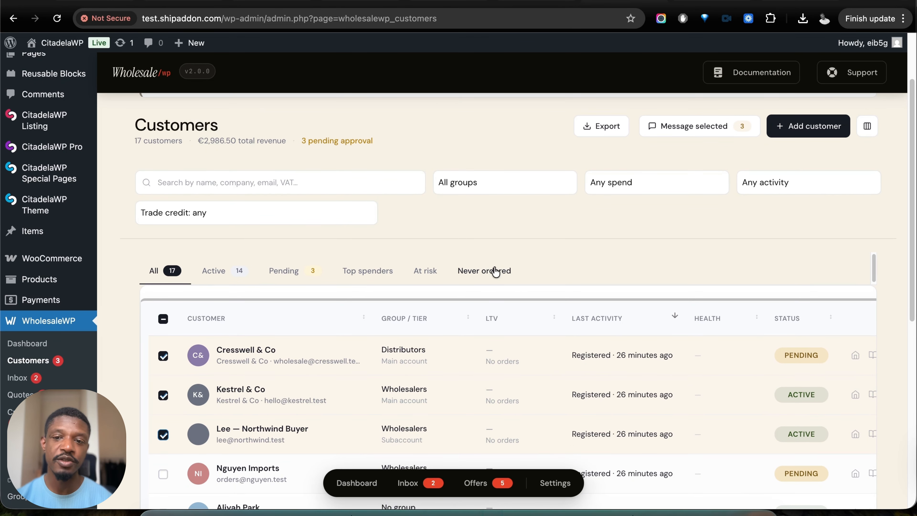
{"action": "left_click", "coordinate": [863, 133]}
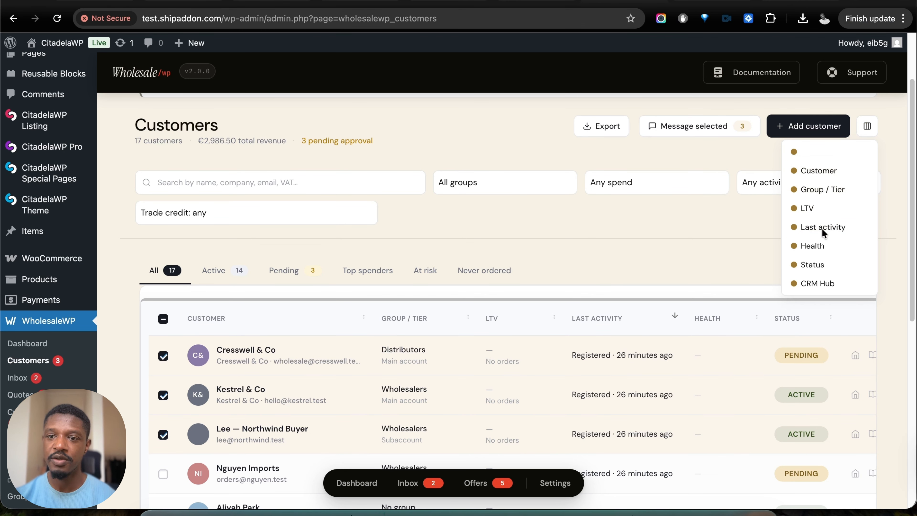
{"action": "left_click", "coordinate": [817, 247]}
- Open Cresswell & Co's customer record, refresh its AI snapshot and view its notes and subaccounts before closing it
{"action": "left_click", "coordinate": [808, 357]}
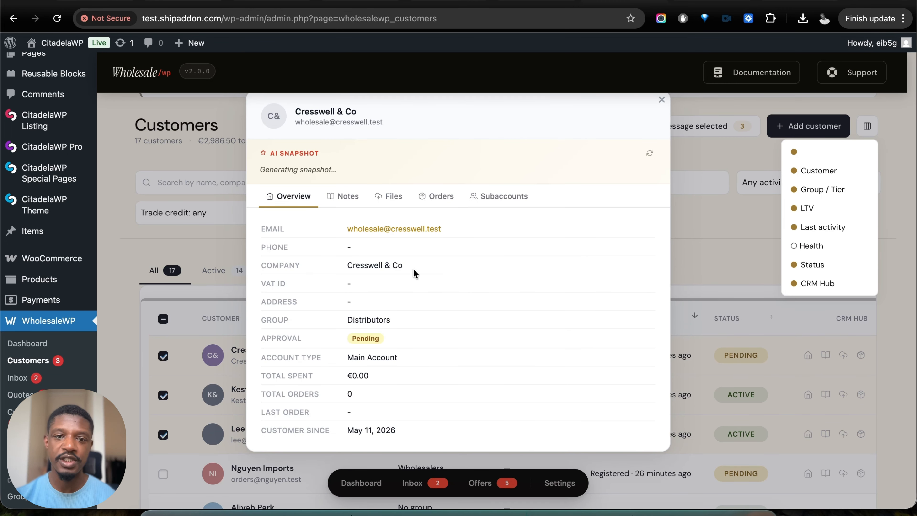
{"action": "left_click", "coordinate": [649, 154]}
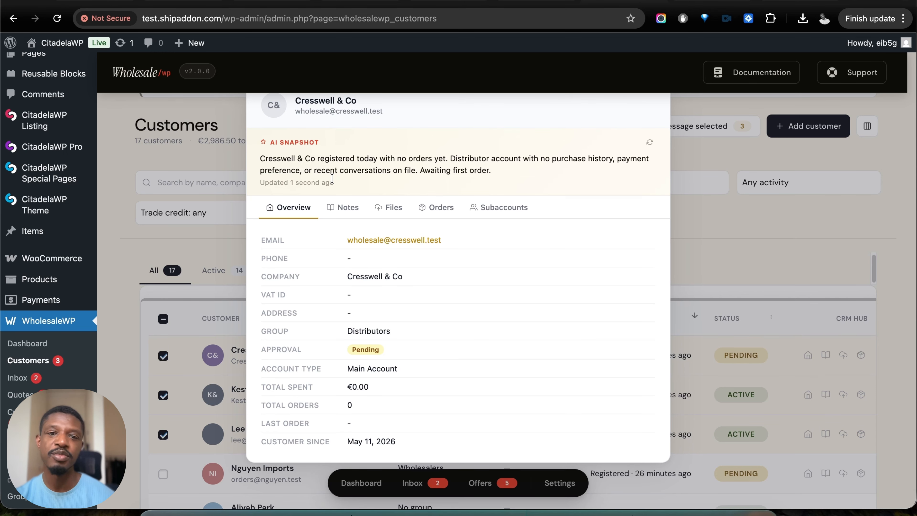
{"action": "left_click", "coordinate": [344, 207]}
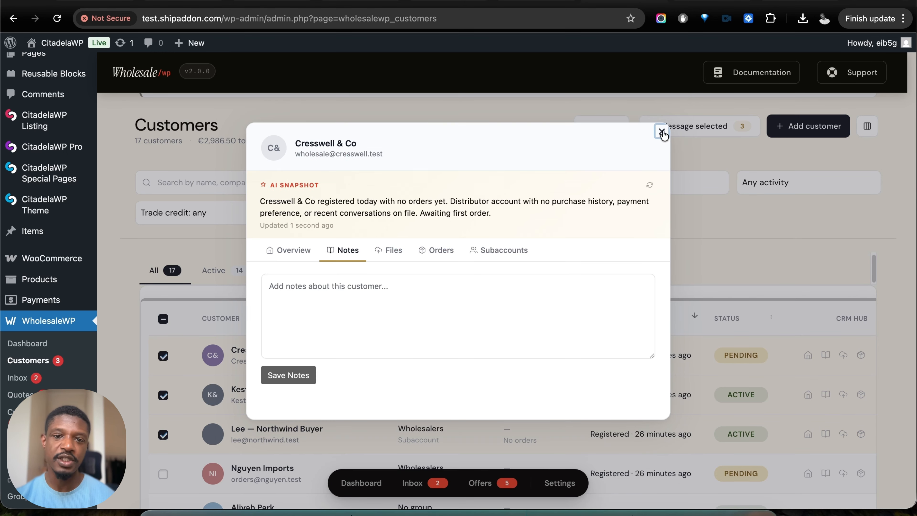
{"action": "left_click", "coordinate": [518, 250]}
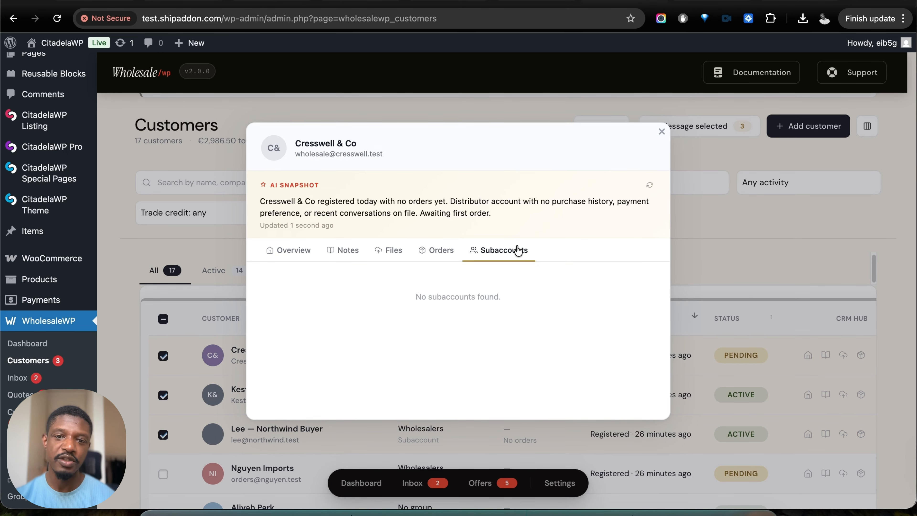
{"action": "left_click", "coordinate": [661, 131]}
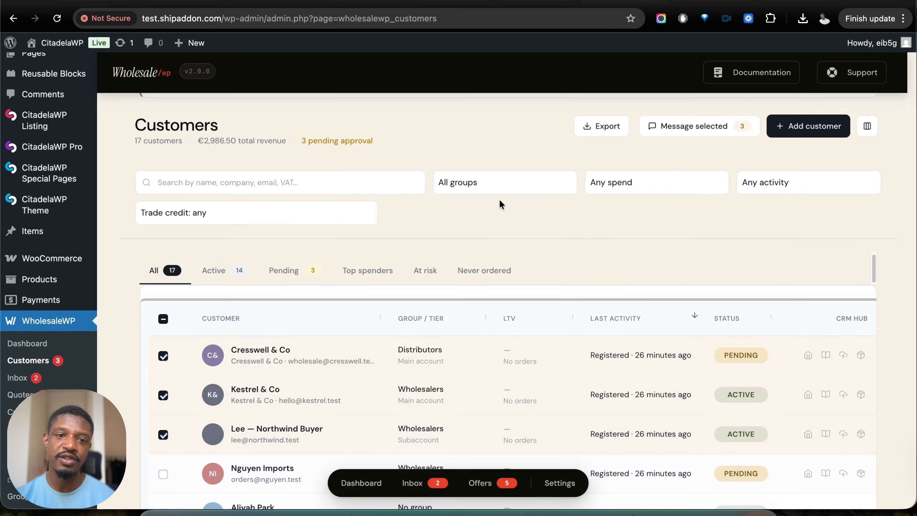
- Open the inbox conversation "I need 500 care product" and review its message, offer and reply options, and customer summary
{"action": "scroll", "coordinate": [383, 379], "scroll_direction": "down", "scroll_amount": 2}
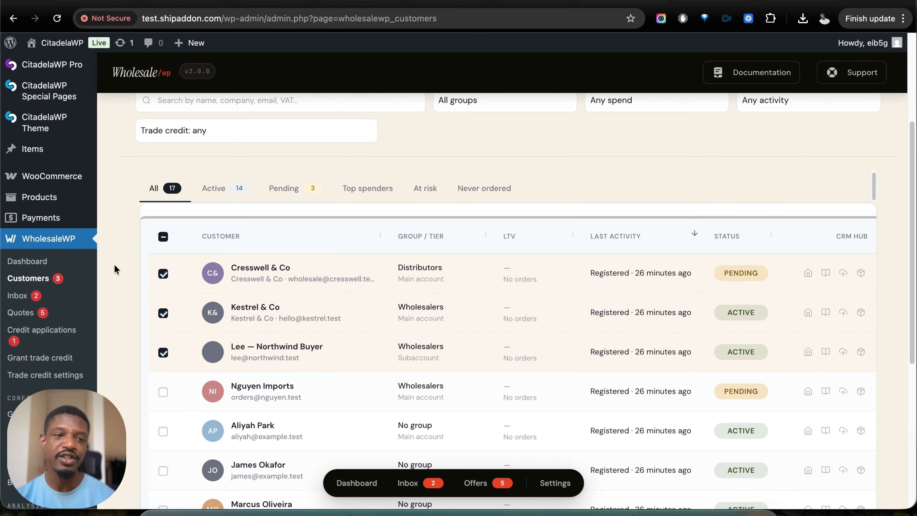
{"action": "left_click", "coordinate": [23, 299]}
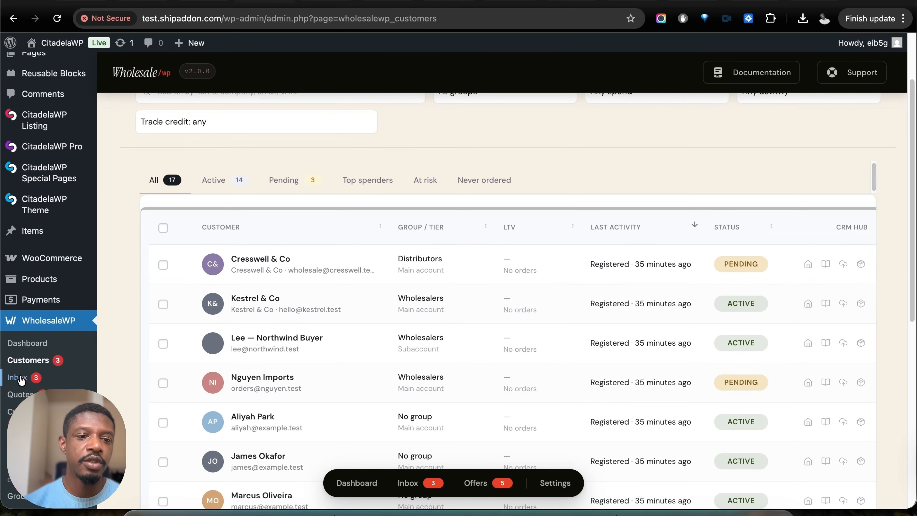
{"action": "left_click", "coordinate": [22, 378]}
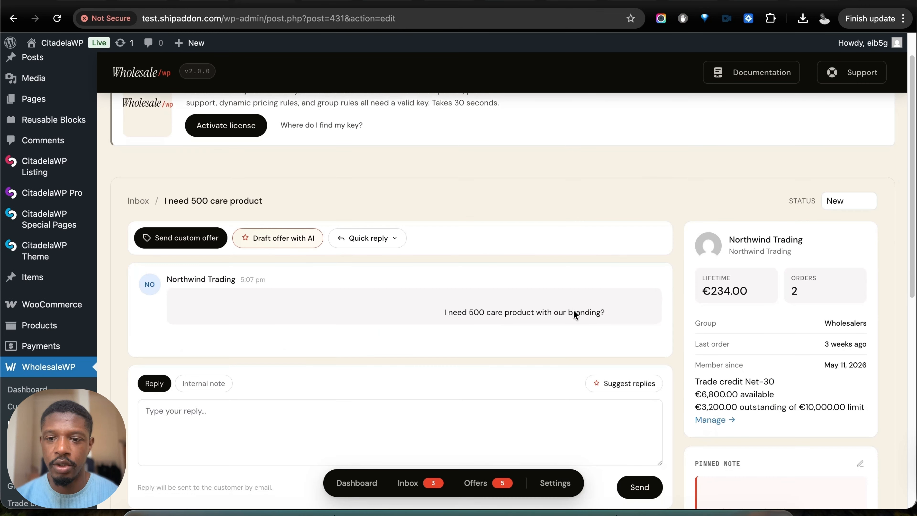
{"action": "scroll", "coordinate": [812, 368], "scroll_direction": "down", "scroll_amount": 2}
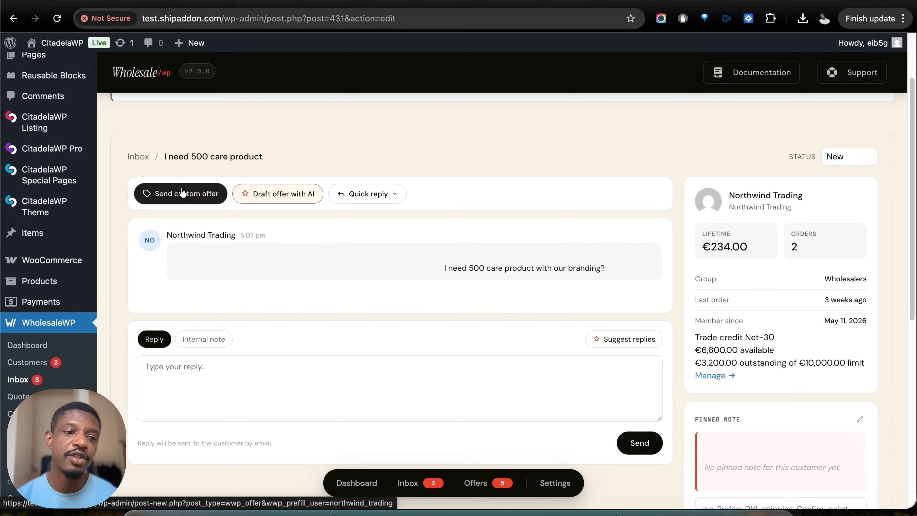
- Open the WholesaleWP quotes page and review the offers overview, highlighting the 90-day acceptance rate
{"action": "scroll", "coordinate": [108, 289], "scroll_direction": "down", "scroll_amount": 1}
{"action": "left_click", "coordinate": [41, 374]}
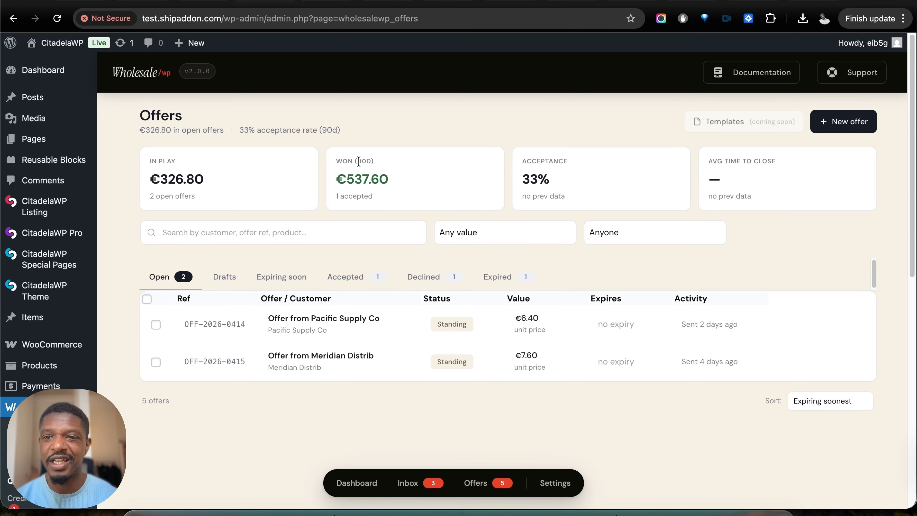
{"action": "left_click_drag", "start_coordinate": [240, 130], "coordinate": [329, 141]}
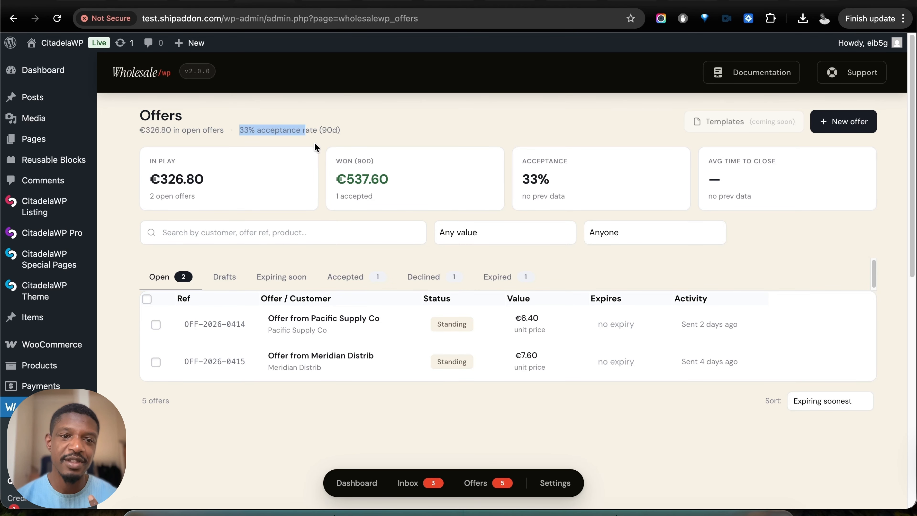
- Highlight the open-offers amount in the offers overview and select the offer from Pacific Supply Co
{"action": "left_click_drag", "start_coordinate": [173, 130], "coordinate": [149, 129]}
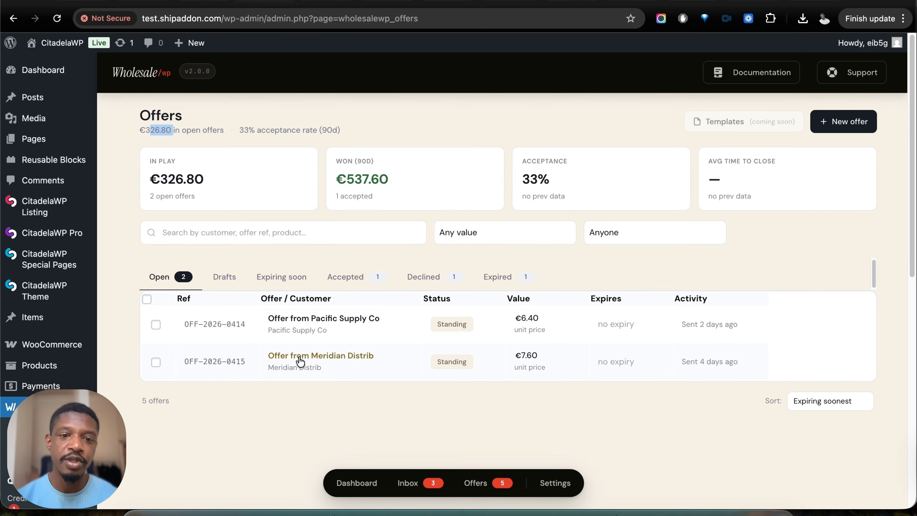
{"action": "left_click", "coordinate": [305, 319]}
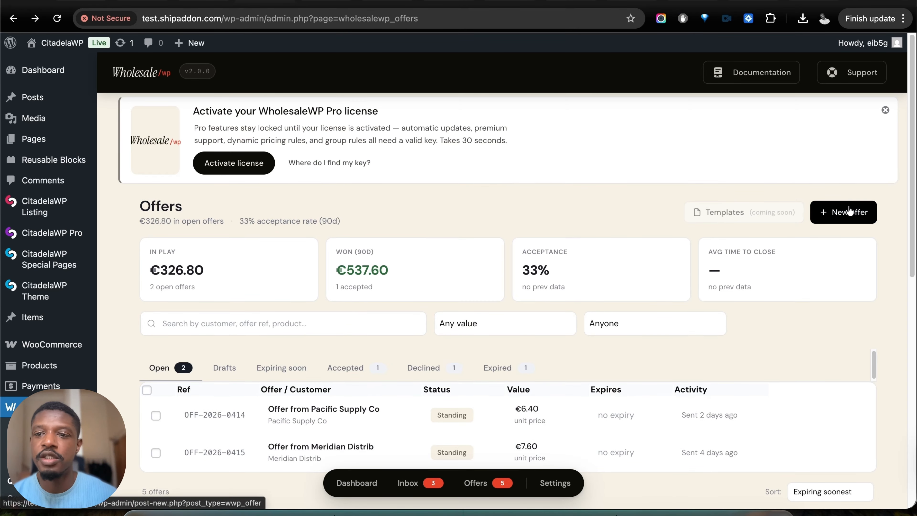
- Create a new offer titled "Bulk offer for wholesalers" and save it as a draft to unlock the full editor
{"action": "left_click", "coordinate": [836, 217]}
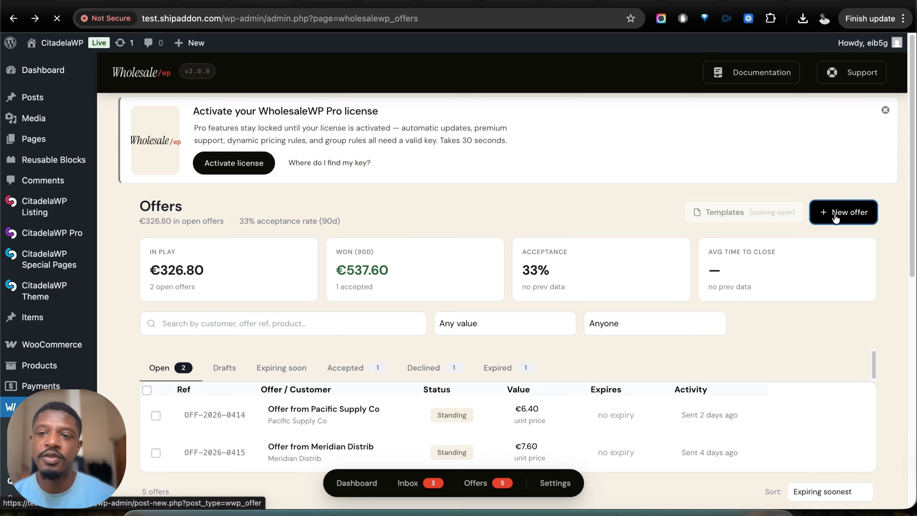
{"action": "left_click", "coordinate": [342, 285]}
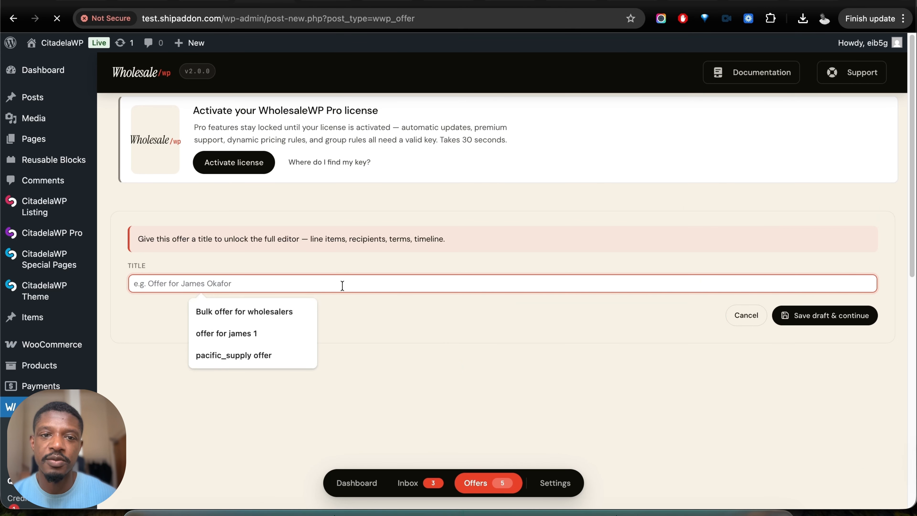
{"action": "left_click", "coordinate": [265, 305]}
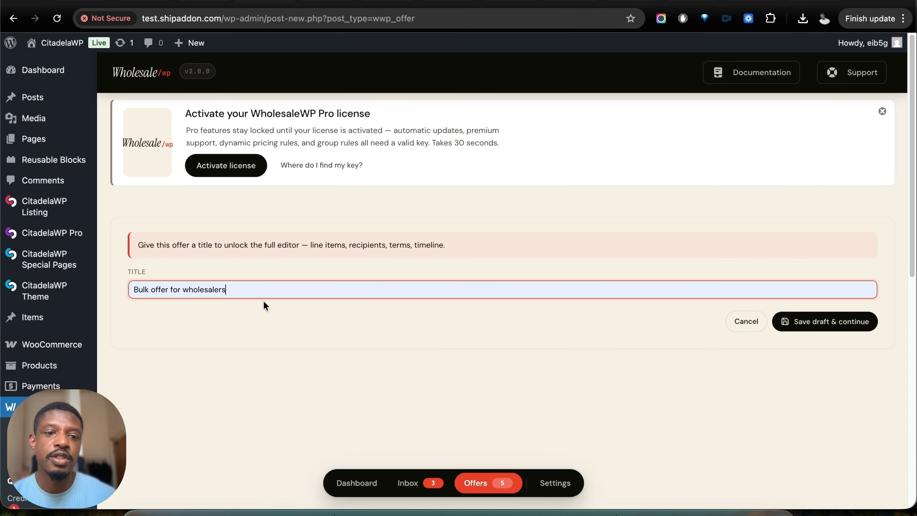
{"action": "left_click", "coordinate": [829, 324]}
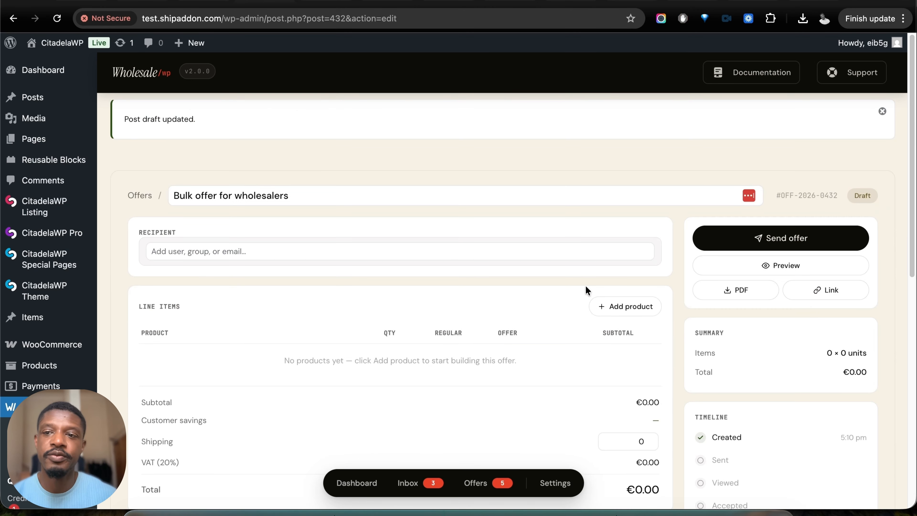
- Add the Wholesalers group as the recipient of the bulk offer
{"action": "left_click", "coordinate": [207, 259]}
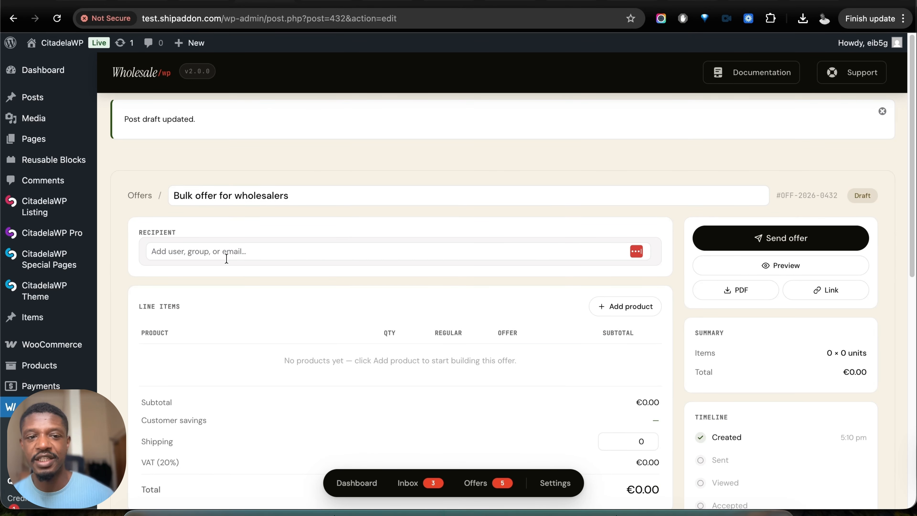
{"action": "left_click", "coordinate": [235, 255]}
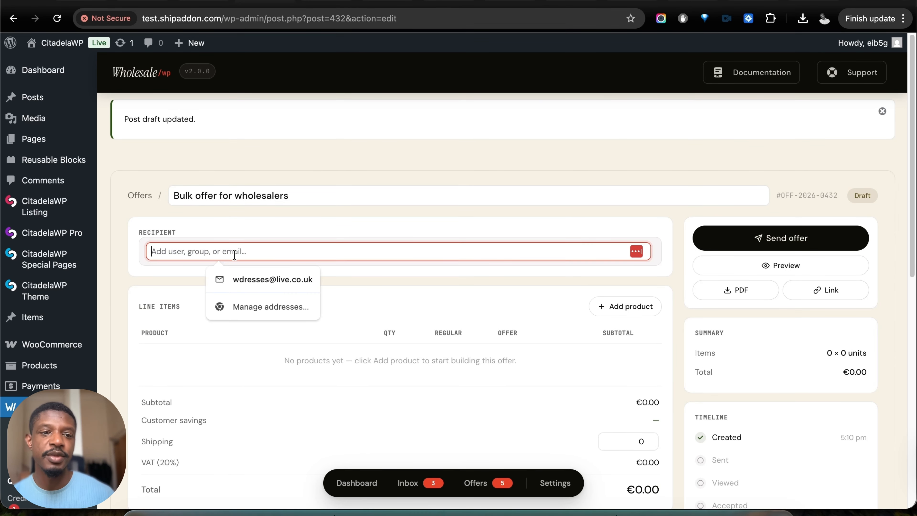
{"action": "type", "text": "who"}
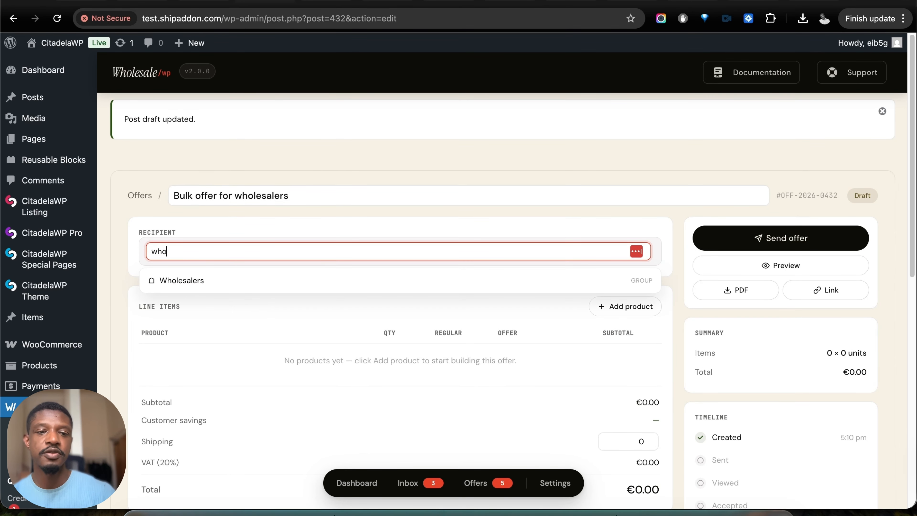
{"action": "left_click", "coordinate": [215, 281]}
- Add 45 units of Beeswax Candle — Amber (SKU-WWP-SEED-397) to the offer, with shipping 58 and validity until 31/05/2026
{"action": "scroll", "coordinate": [327, 342], "scroll_direction": "down", "scroll_amount": 5}
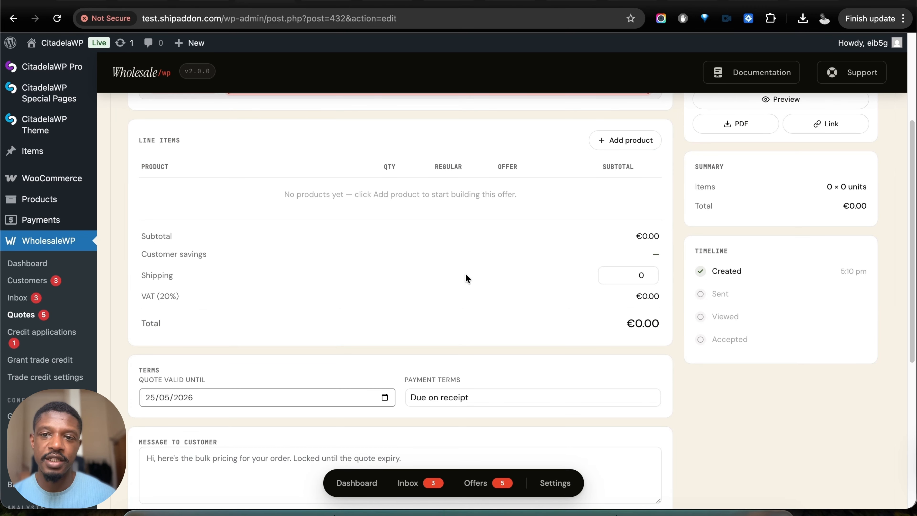
{"action": "left_click", "coordinate": [619, 142]}
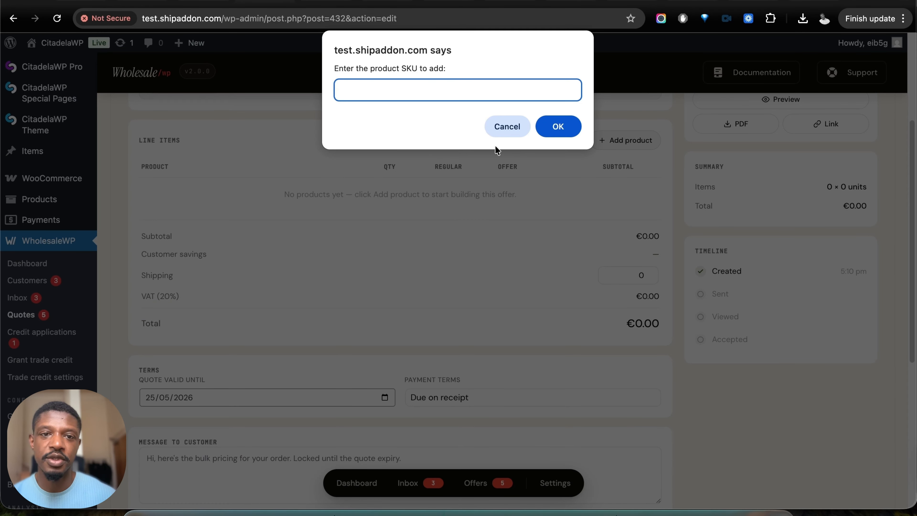
- Set the offer's payment terms to Net 30 and enter the customer message "Currently run spring promotion"
{"action": "left_click", "coordinate": [508, 318]}
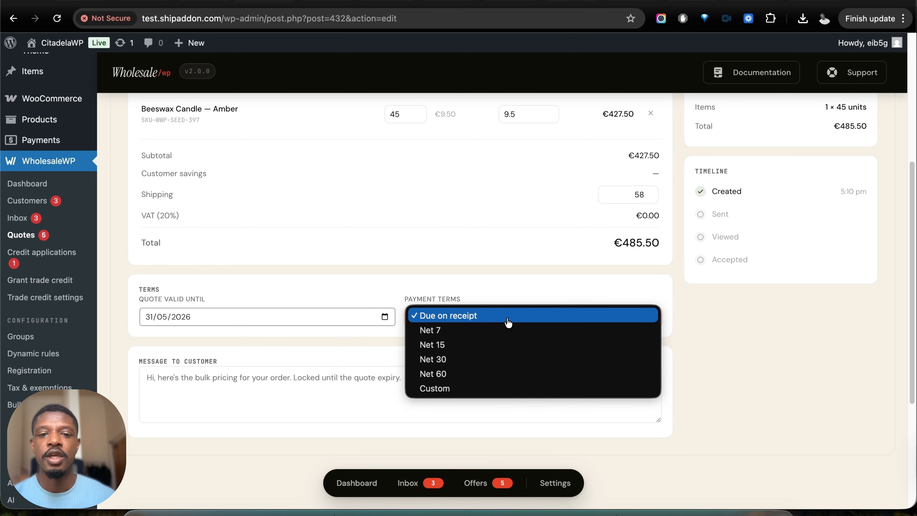
{"action": "left_click", "coordinate": [498, 361]}
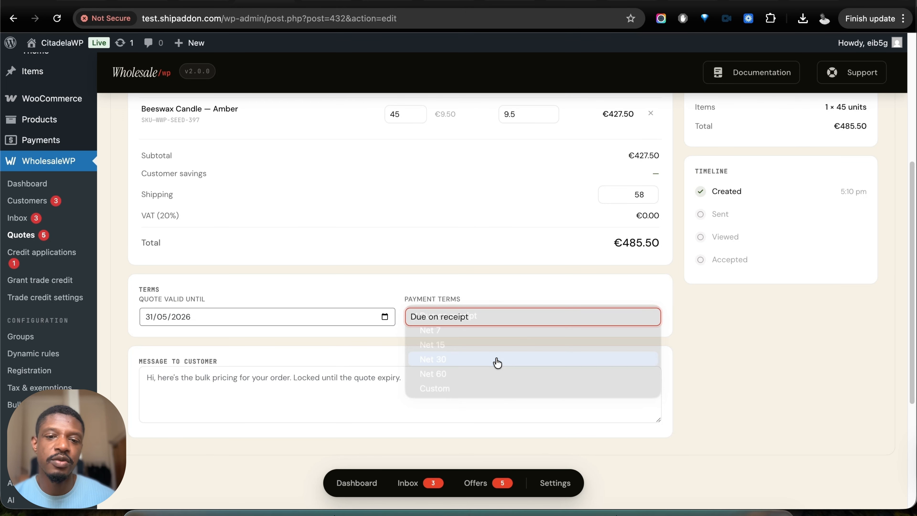
{"action": "left_click", "coordinate": [322, 394]}
{"action": "type", "text": "Currently run spring promotion"}
- Set the offer price of Beeswax Candle — Amber to 7 and send the offer to the recipients
{"action": "scroll", "coordinate": [263, 384], "scroll_direction": "up", "scroll_amount": 1}
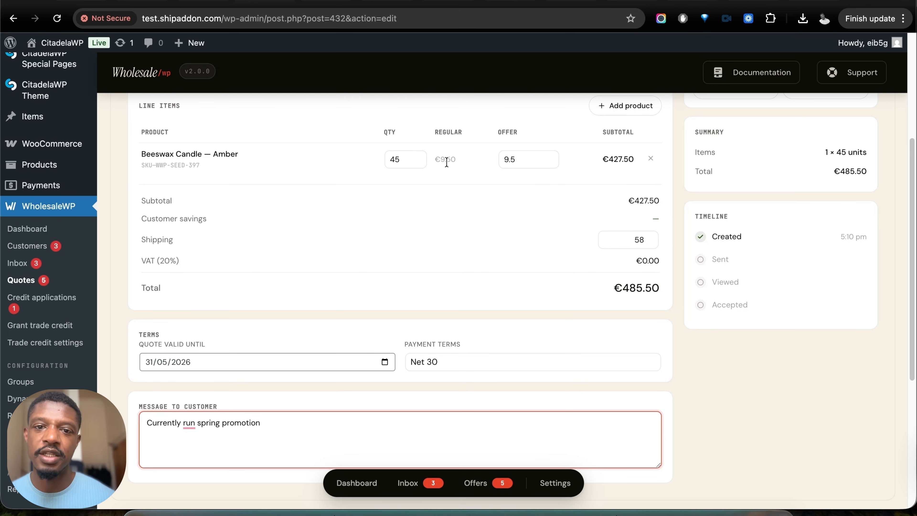
{"action": "double_click", "coordinate": [507, 159]}
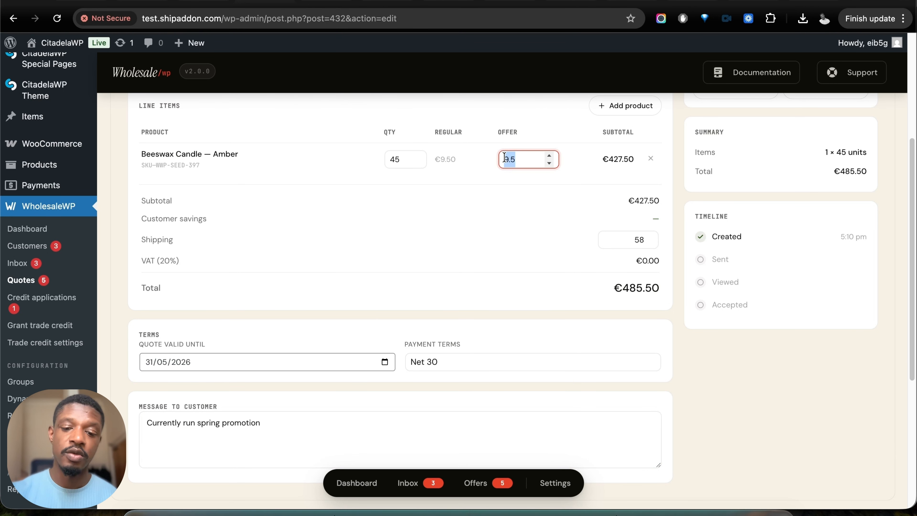
{"action": "type", "text": "7"}
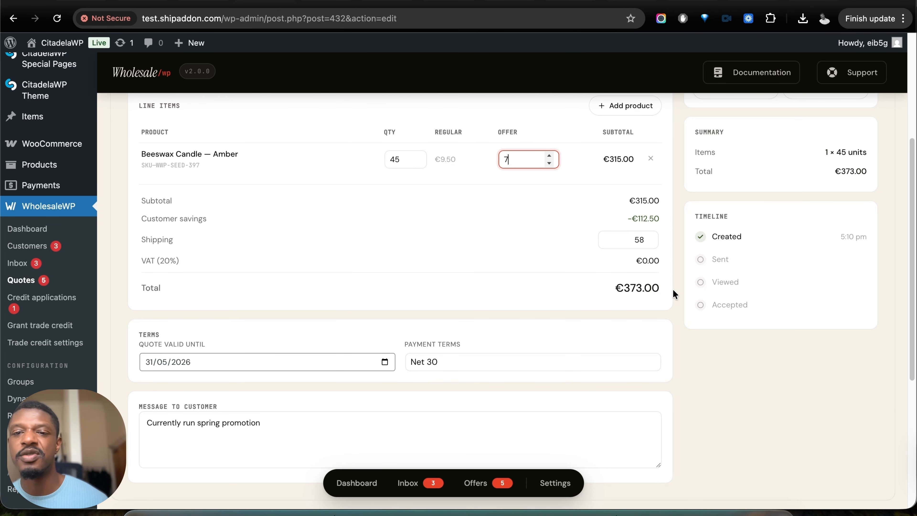
{"action": "scroll", "coordinate": [672, 289], "scroll_direction": "up", "scroll_amount": 5}
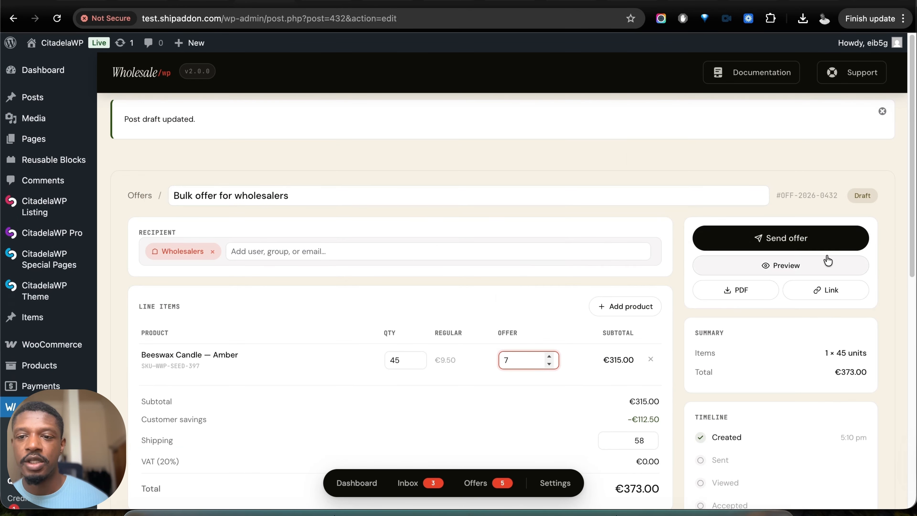
{"action": "left_click", "coordinate": [805, 240]}
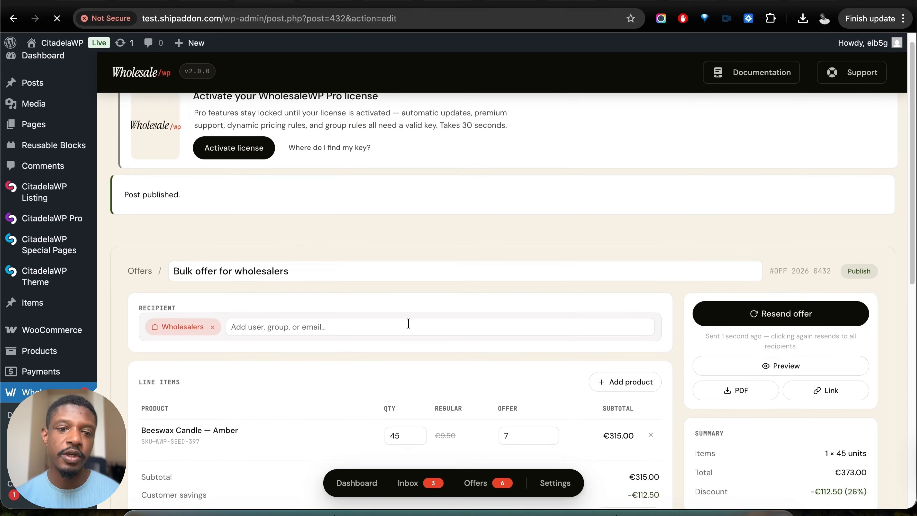
- Open the trade credit applications, then expand and collapse the details of Chen Imports Ltd's pending application
{"action": "scroll", "coordinate": [329, 324], "scroll_direction": "up", "scroll_amount": 1}
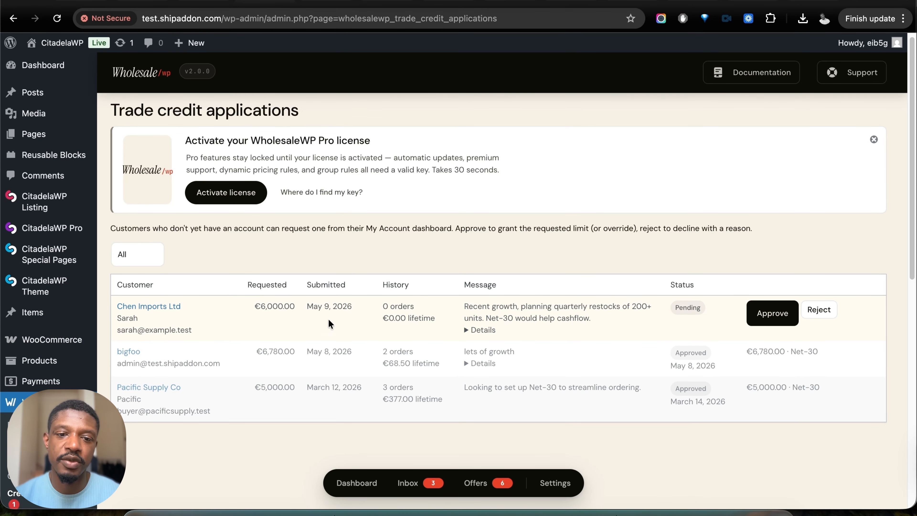
{"action": "left_click", "coordinate": [475, 330]}
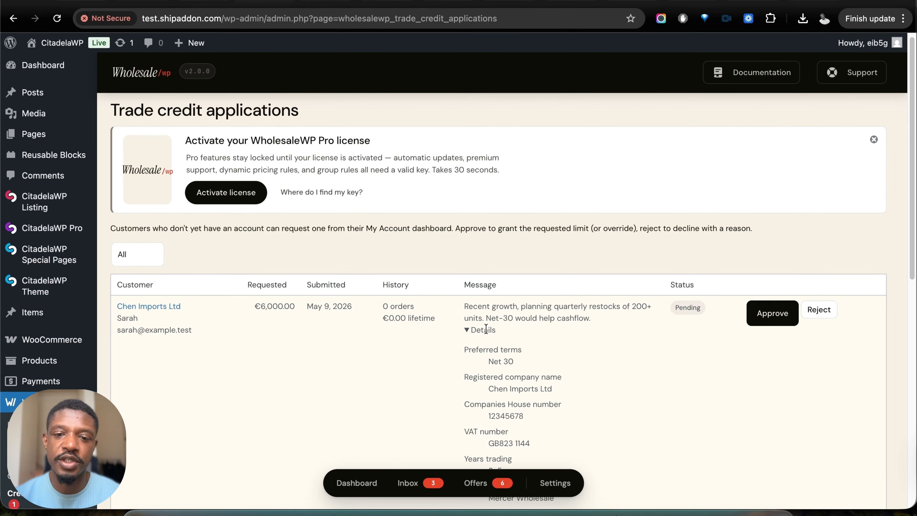
{"action": "left_click", "coordinate": [485, 329]}
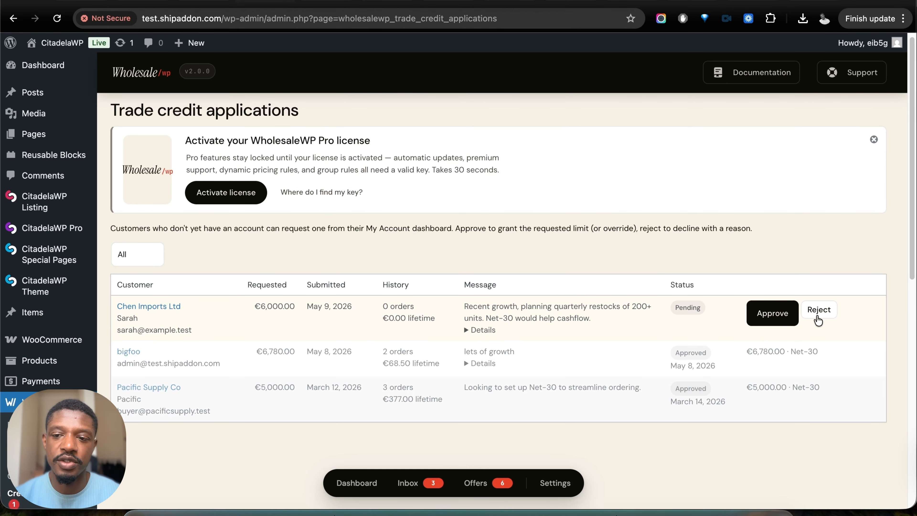
- Open the bulk trade credit grant page, dismiss its license notice and check the available customer groups, keeping "any group"
{"action": "scroll", "coordinate": [285, 339], "scroll_direction": "down", "scroll_amount": 5}
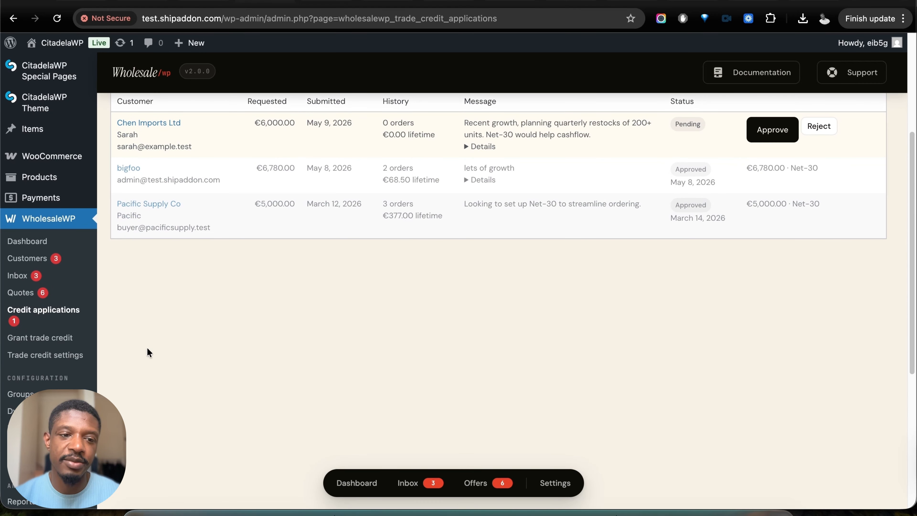
{"action": "left_click", "coordinate": [54, 344]}
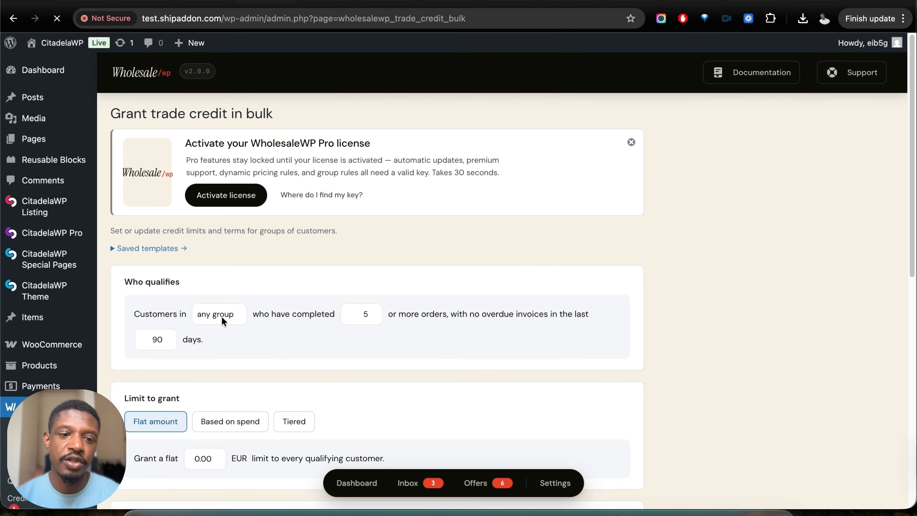
{"action": "left_click", "coordinate": [633, 143]}
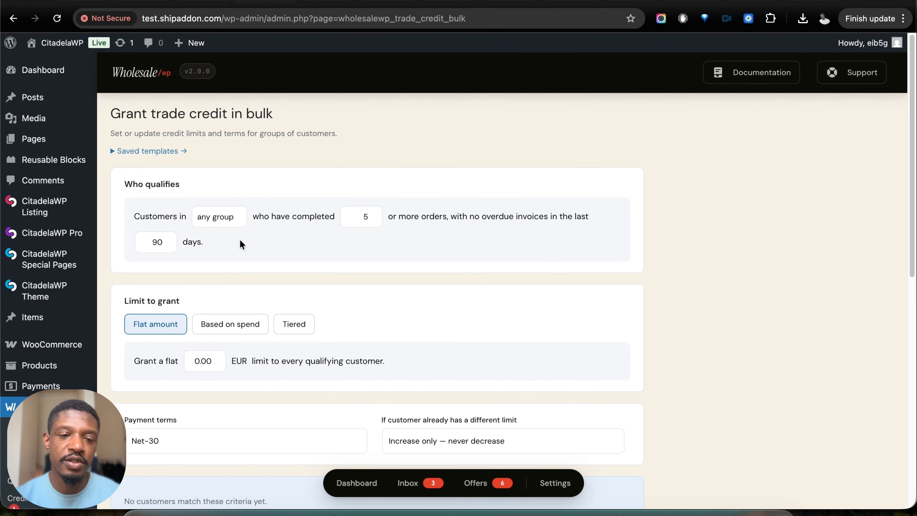
{"action": "left_click", "coordinate": [219, 218]}
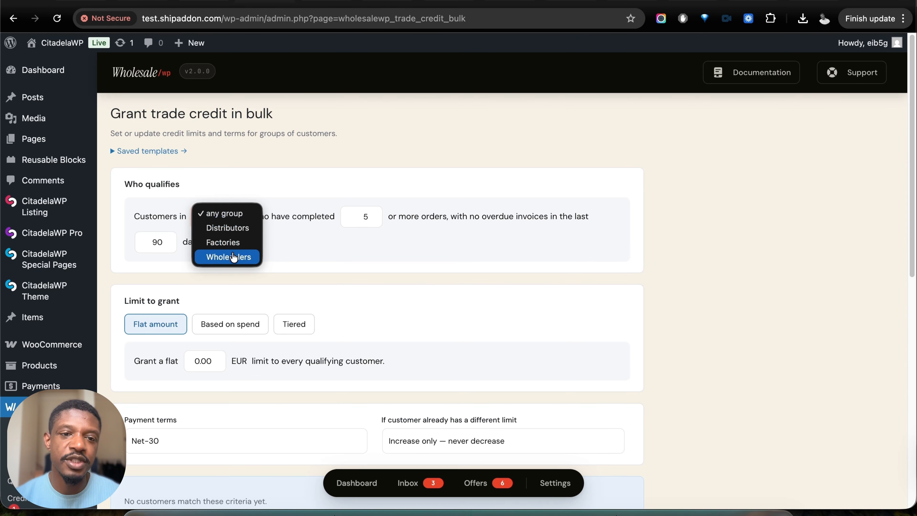
{"action": "left_click", "coordinate": [296, 187]}
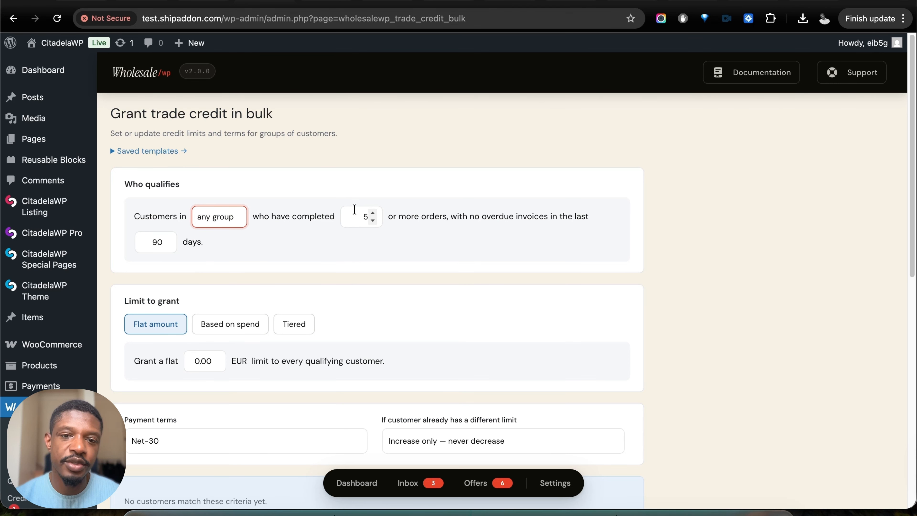
- Set the minimum number of completed orders required to qualify for trade credit to 1
{"action": "scroll", "coordinate": [413, 287], "scroll_direction": "up", "scroll_amount": 3}
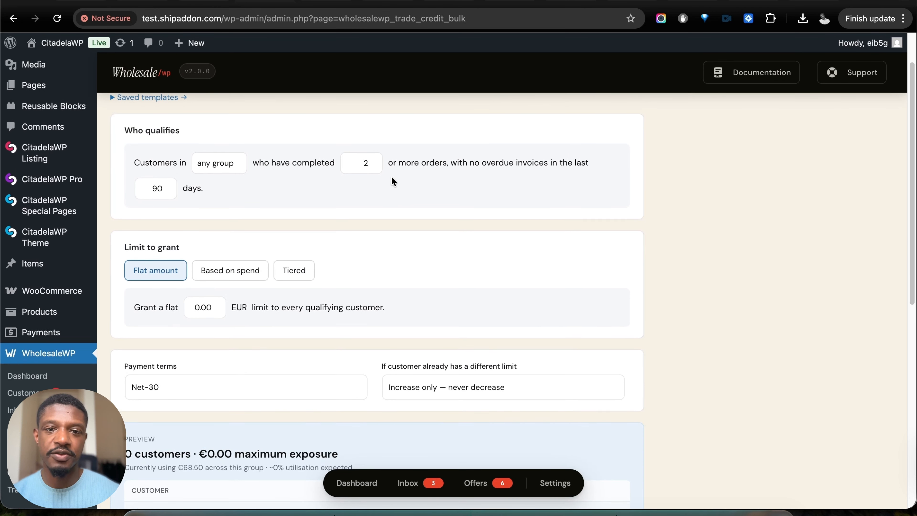
{"action": "scroll", "coordinate": [392, 177], "scroll_direction": "up", "scroll_amount": 2}
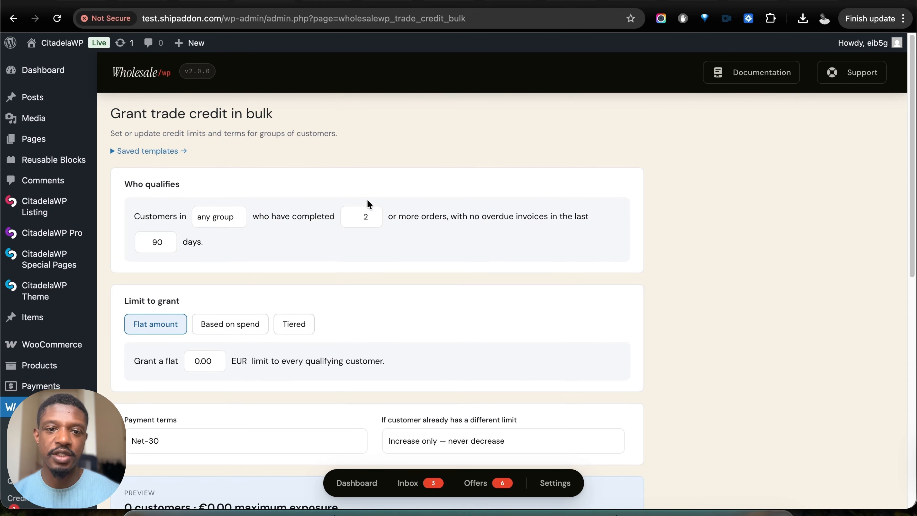
{"action": "left_click_drag", "start_coordinate": [362, 215], "coordinate": [406, 224]}
{"action": "type", "text": "1"}
{"action": "left_click", "coordinate": [409, 227]}
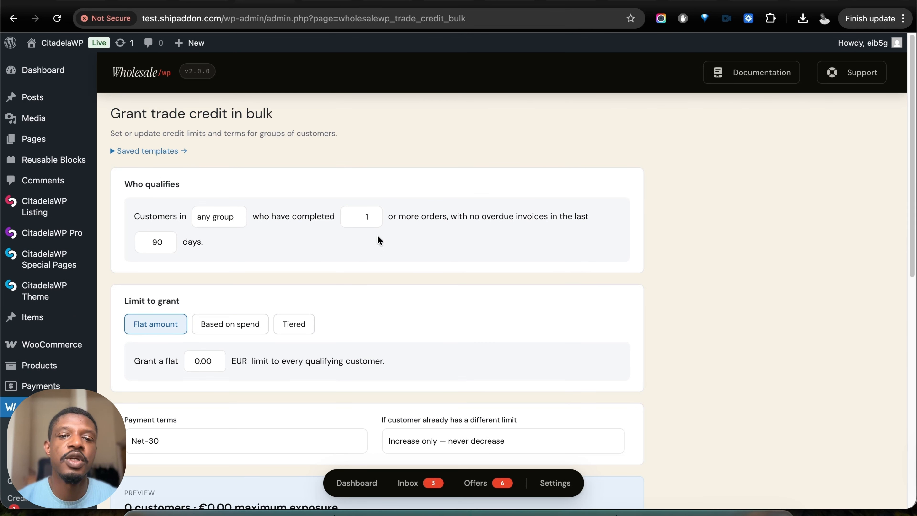
- Check the preview of qualifying customers and set the flat credit limit to 7500 EUR per customer
{"action": "scroll", "coordinate": [388, 246], "scroll_direction": "down", "scroll_amount": 2}
{"action": "scroll", "coordinate": [451, 245], "scroll_direction": "down", "scroll_amount": 10}
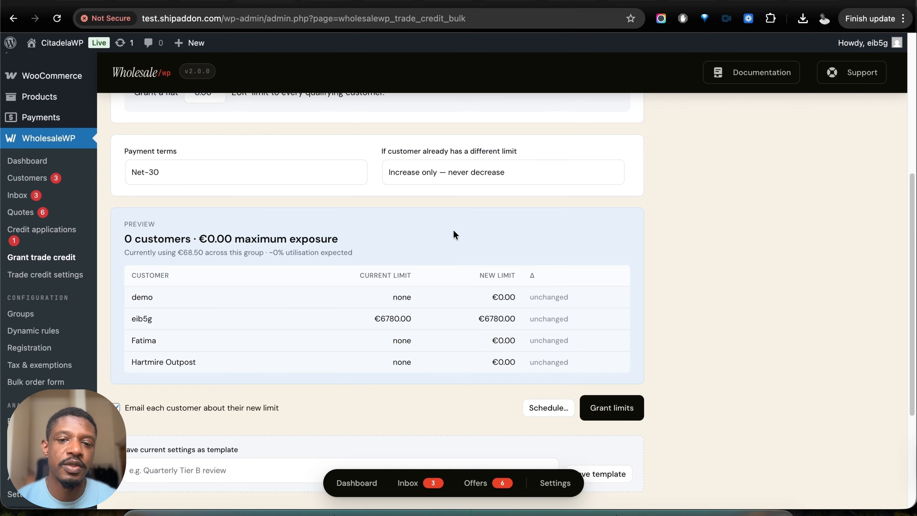
{"action": "scroll", "coordinate": [453, 230], "scroll_direction": "up", "scroll_amount": 3}
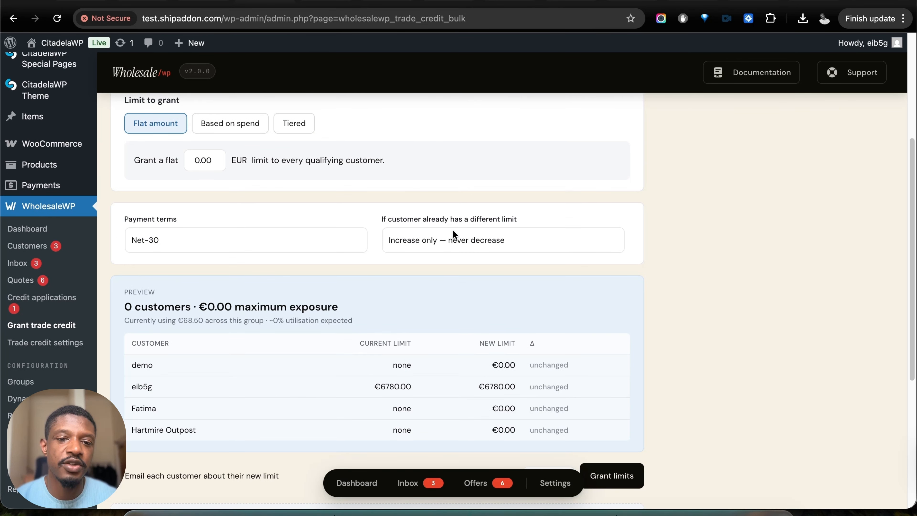
{"action": "scroll", "coordinate": [453, 233], "scroll_direction": "up", "scroll_amount": 5}
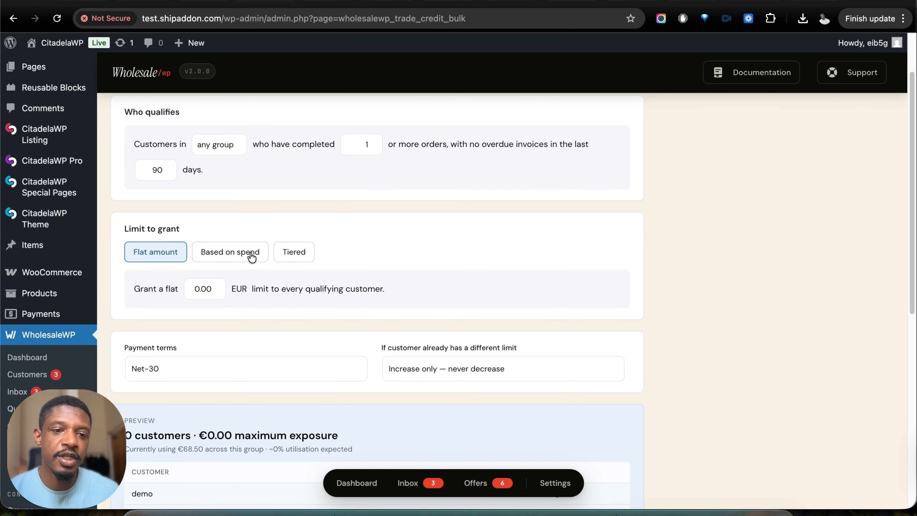
{"action": "left_click", "coordinate": [211, 289]}
{"action": "type", "text": "7500"}
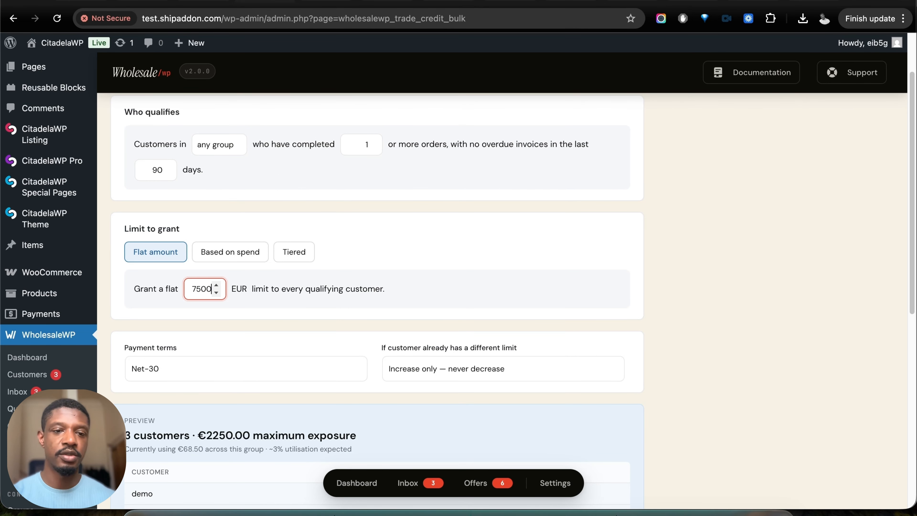
- Review the preview of new customer limits and the grant and template options, and open the trade credit settings
{"action": "scroll", "coordinate": [355, 294], "scroll_direction": "down", "scroll_amount": 10}
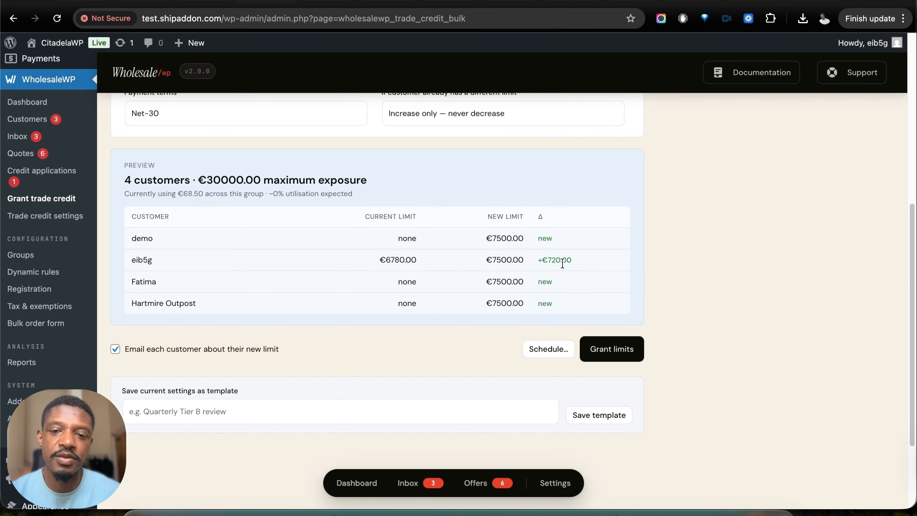
{"action": "scroll", "coordinate": [252, 354], "scroll_direction": "down", "scroll_amount": 1}
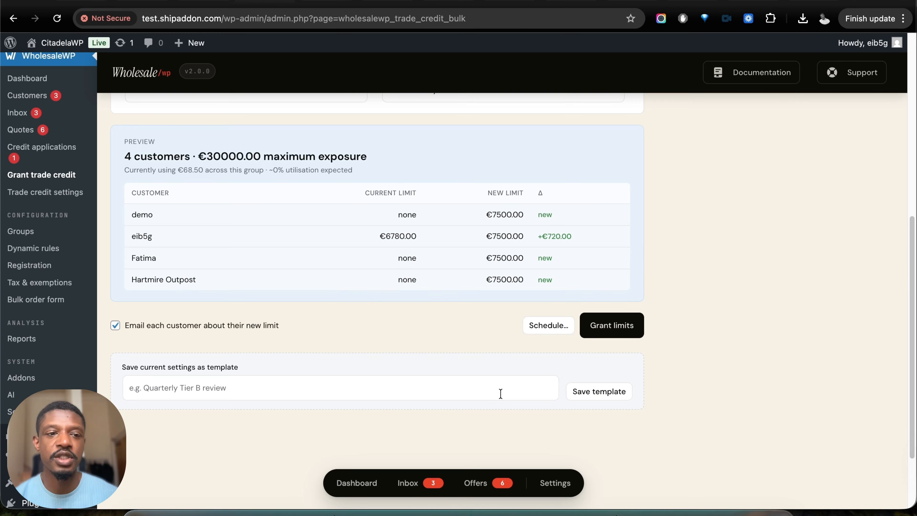
{"action": "left_click", "coordinate": [45, 192]}
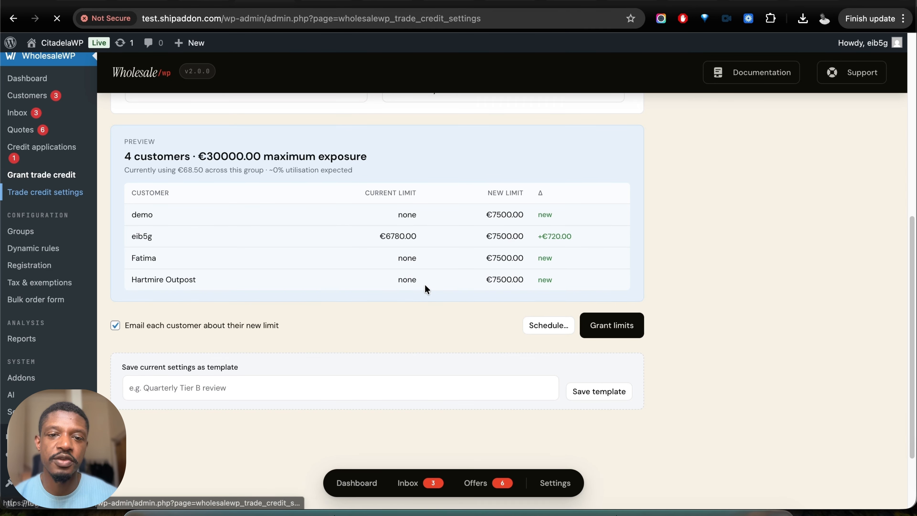
- Review the email reminder and customer payment instruction settings for trade credit, and open the customer groups page
{"action": "scroll", "coordinate": [497, 300], "scroll_direction": "down", "scroll_amount": 10}
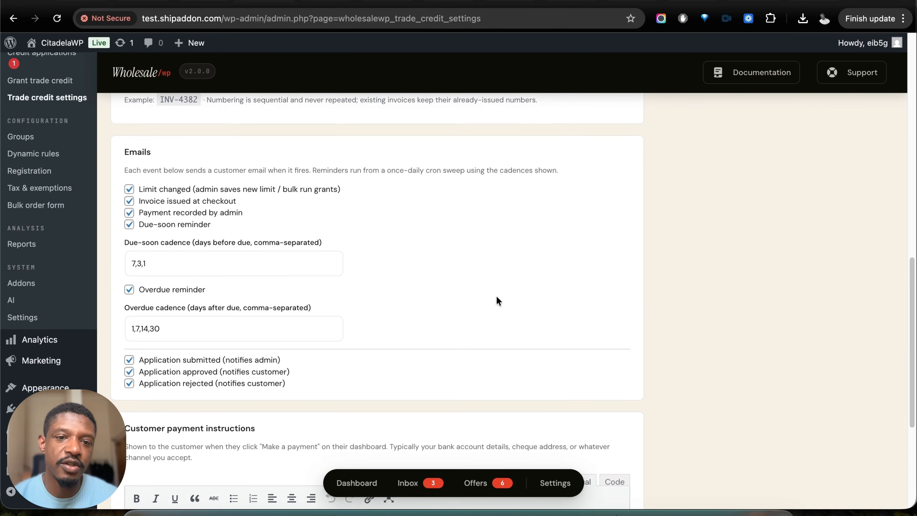
{"action": "scroll", "coordinate": [496, 301], "scroll_direction": "down", "scroll_amount": 2}
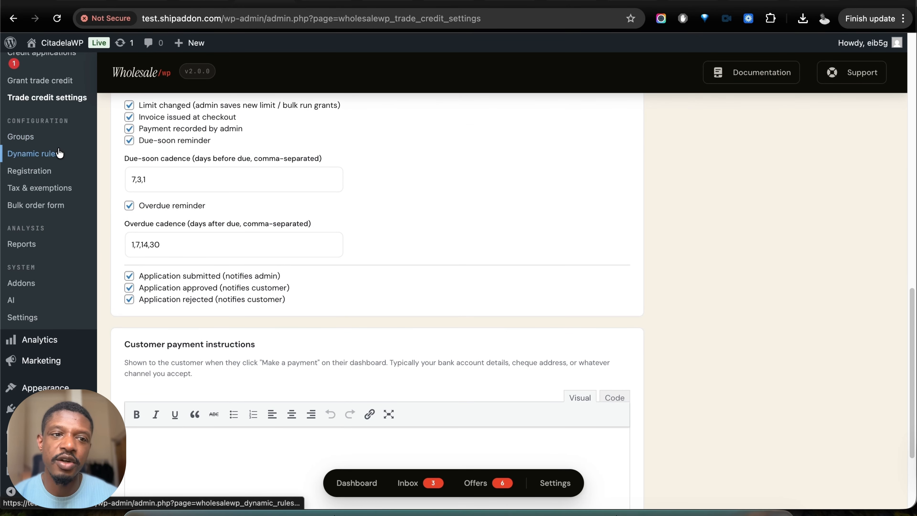
{"action": "left_click", "coordinate": [47, 138]}
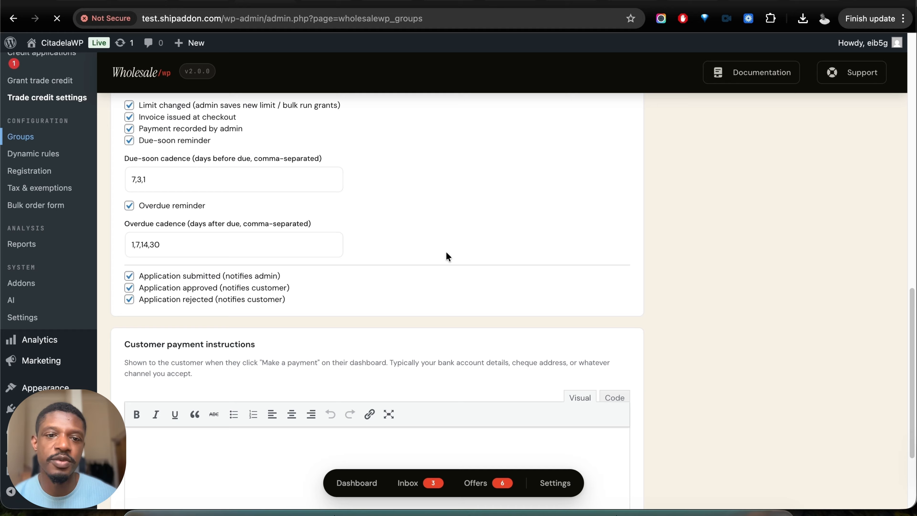
- Start a new group automation and examine its conditions, target group, notification and schedule options
{"action": "scroll", "coordinate": [540, 291], "scroll_direction": "down", "scroll_amount": 6}
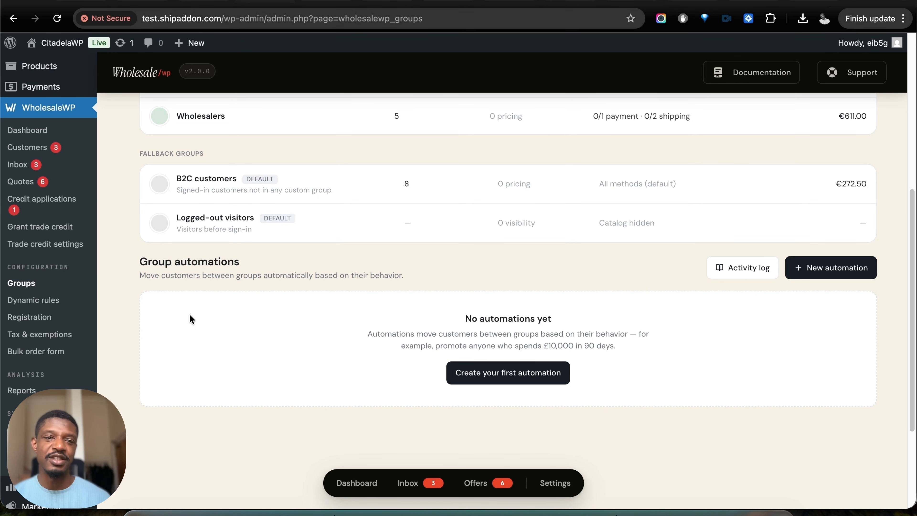
{"action": "left_click", "coordinate": [522, 376]}
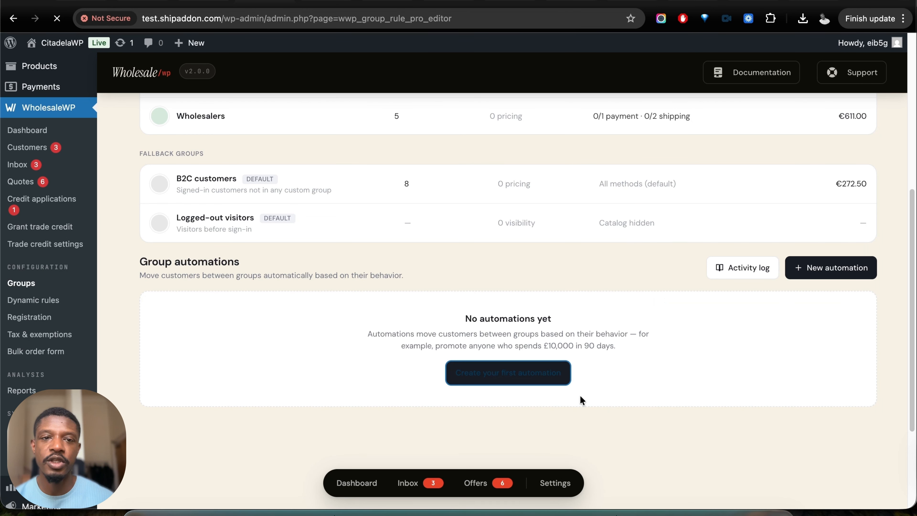
{"action": "scroll", "coordinate": [482, 346], "scroll_direction": "up", "scroll_amount": 10}
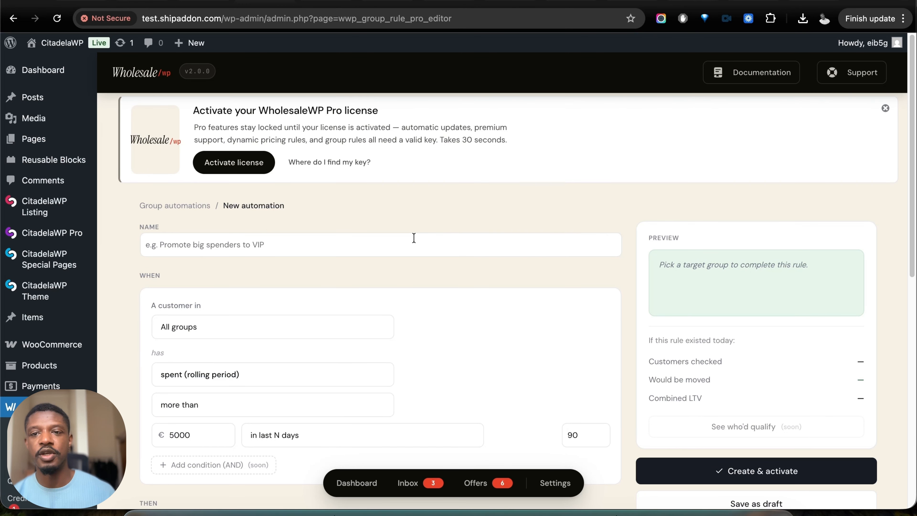
{"action": "scroll", "coordinate": [262, 331], "scroll_direction": "down", "scroll_amount": 10}
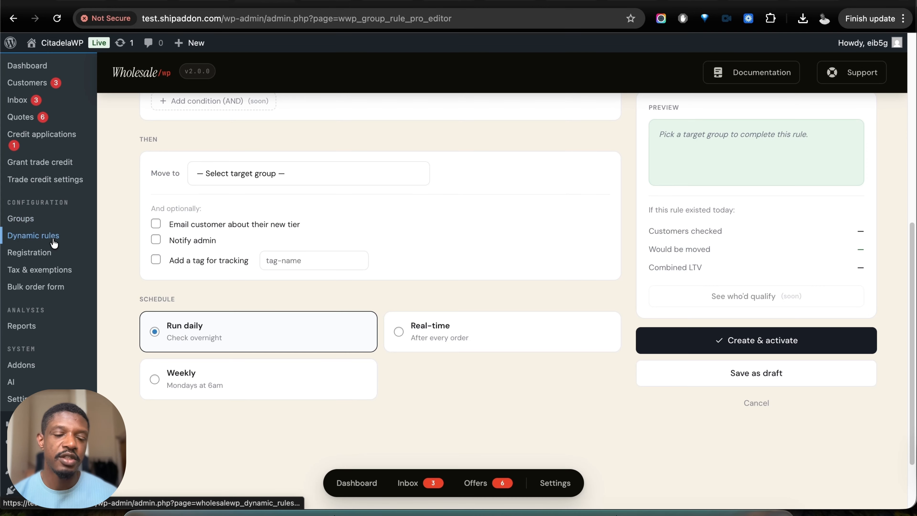
- Open the dynamic pricing rules page, dismiss its license notice and start a new rule
{"action": "left_click", "coordinate": [53, 239]}
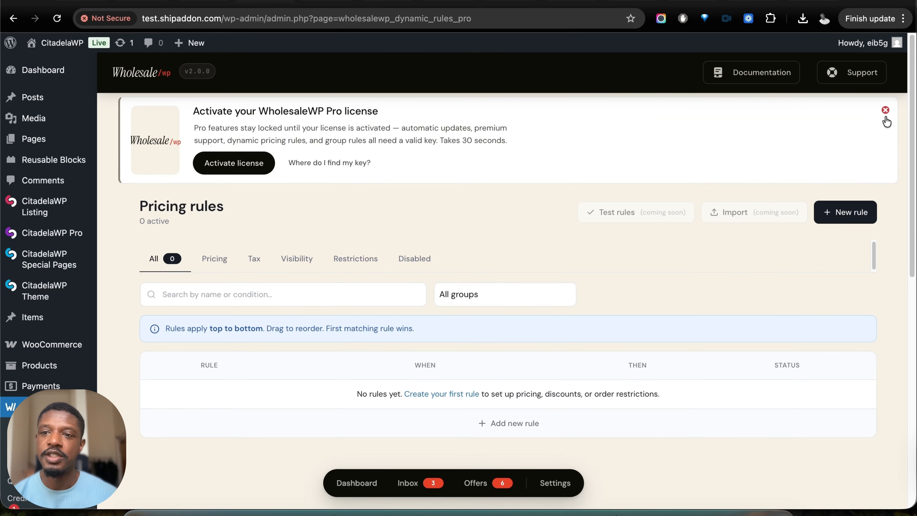
{"action": "left_click", "coordinate": [885, 110]}
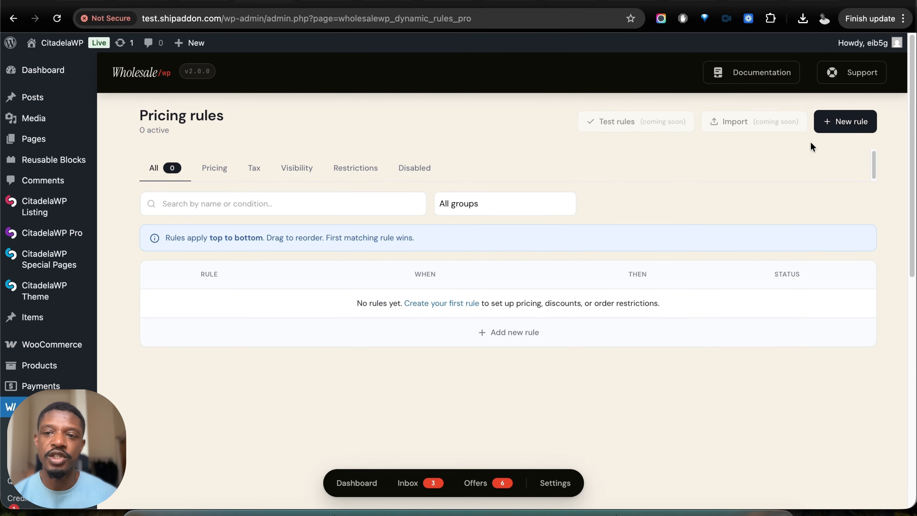
{"action": "left_click", "coordinate": [836, 124]}
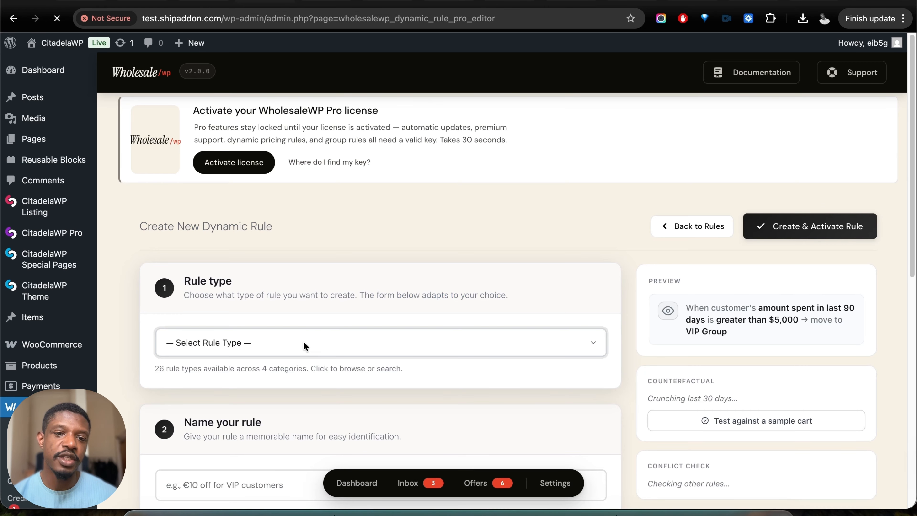
- Examine the available dynamic rule types across all categories without choosing one, and look over the rest of the rule form
{"action": "left_click", "coordinate": [303, 342]}
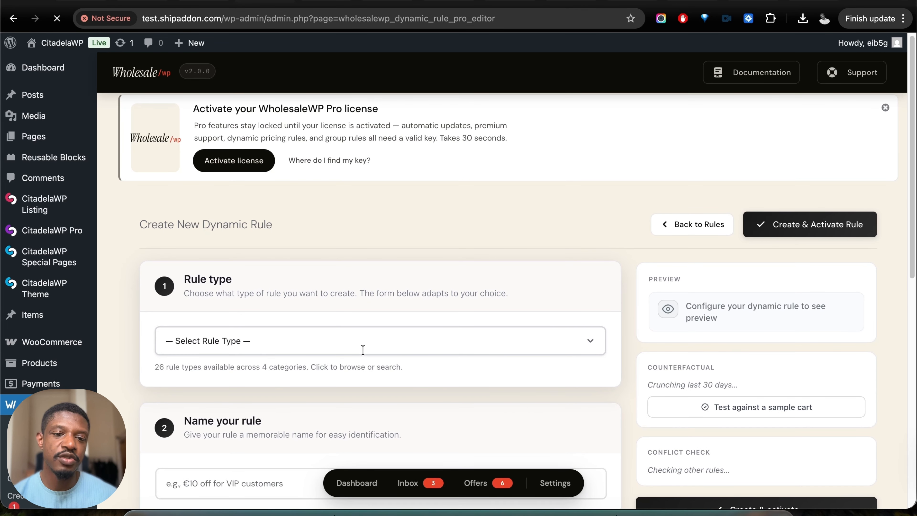
{"action": "left_click", "coordinate": [368, 340]}
{"action": "scroll", "coordinate": [354, 435], "scroll_direction": "down", "scroll_amount": 2}
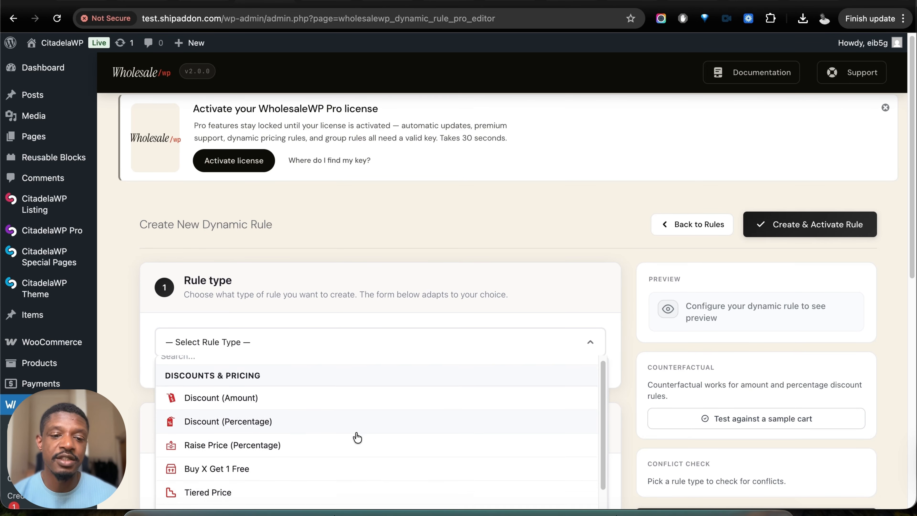
{"action": "scroll", "coordinate": [357, 437], "scroll_direction": "down", "scroll_amount": 4}
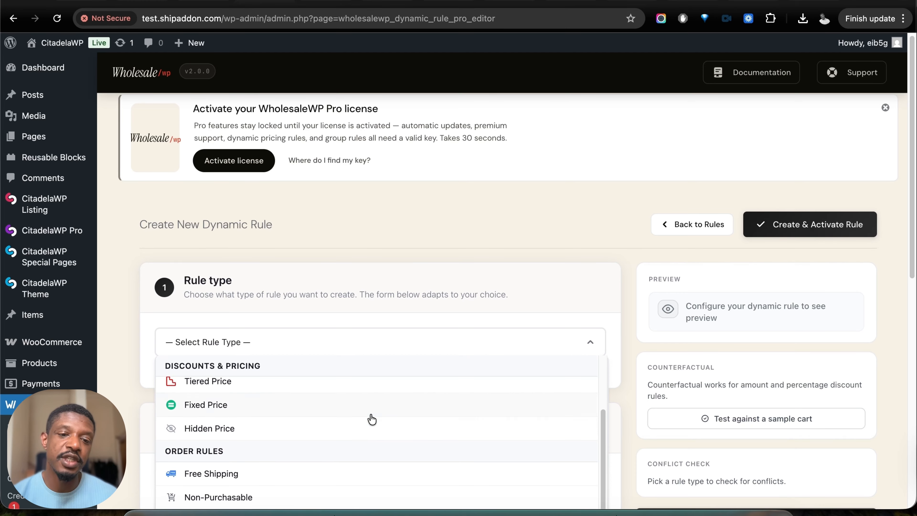
{"action": "scroll", "coordinate": [371, 421], "scroll_direction": "down", "scroll_amount": 5}
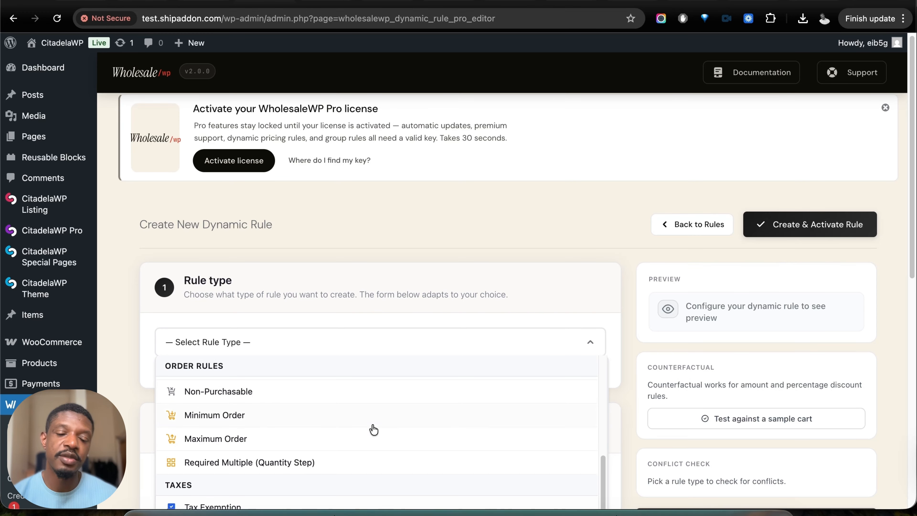
{"action": "scroll", "coordinate": [366, 426], "scroll_direction": "down", "scroll_amount": 6}
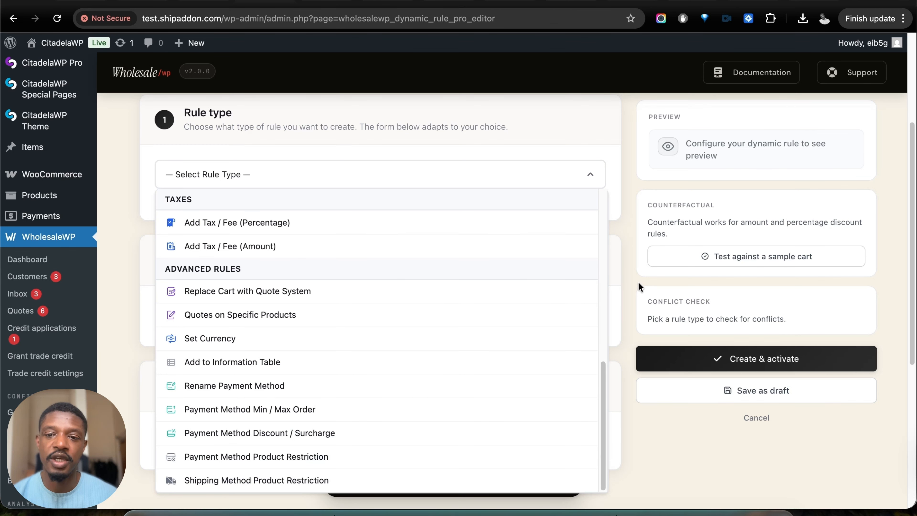
{"action": "left_click", "coordinate": [727, 269]}
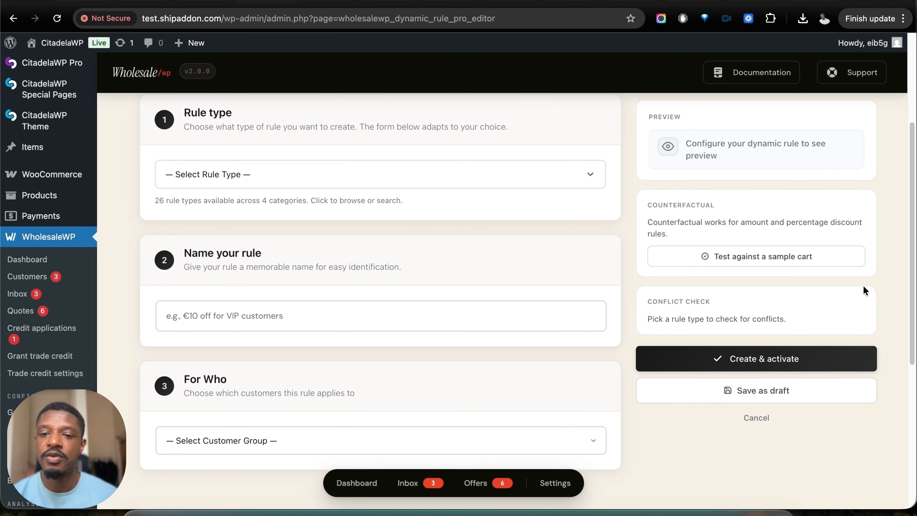
{"action": "scroll", "coordinate": [863, 288], "scroll_direction": "down", "scroll_amount": 2}
{"action": "scroll", "coordinate": [861, 294], "scroll_direction": "up", "scroll_amount": 4}
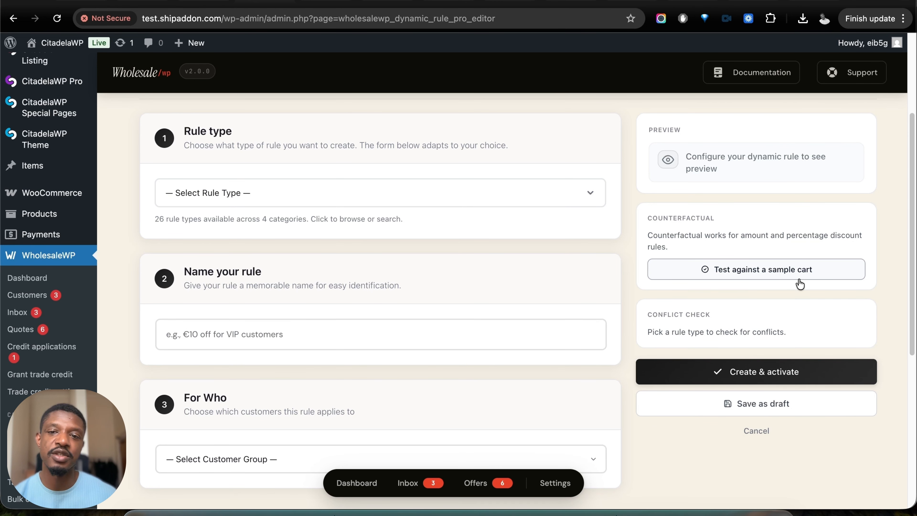
- Open the wholesale registration page and review its roles, registration fields and form preview
{"action": "scroll", "coordinate": [433, 289], "scroll_direction": "down", "scroll_amount": 5}
{"action": "left_click", "coordinate": [36, 212]}
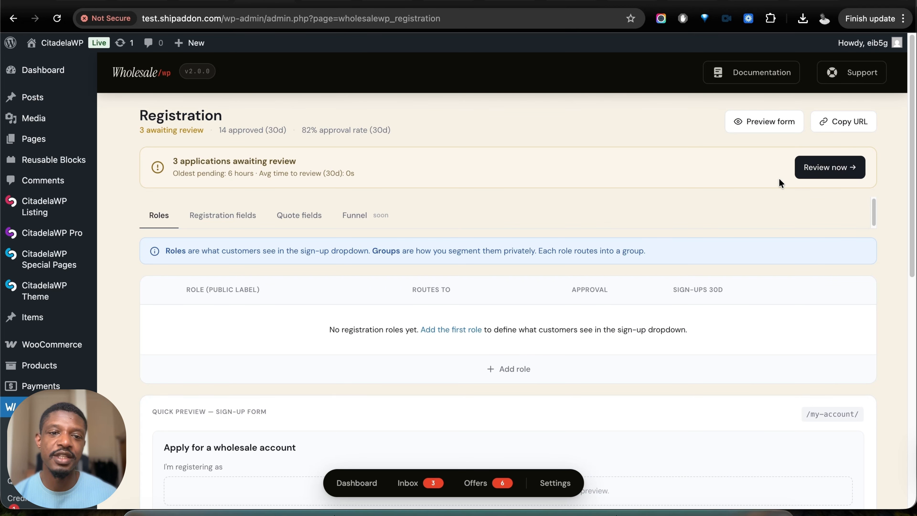
{"action": "scroll", "coordinate": [517, 298], "scroll_direction": "down", "scroll_amount": 1}
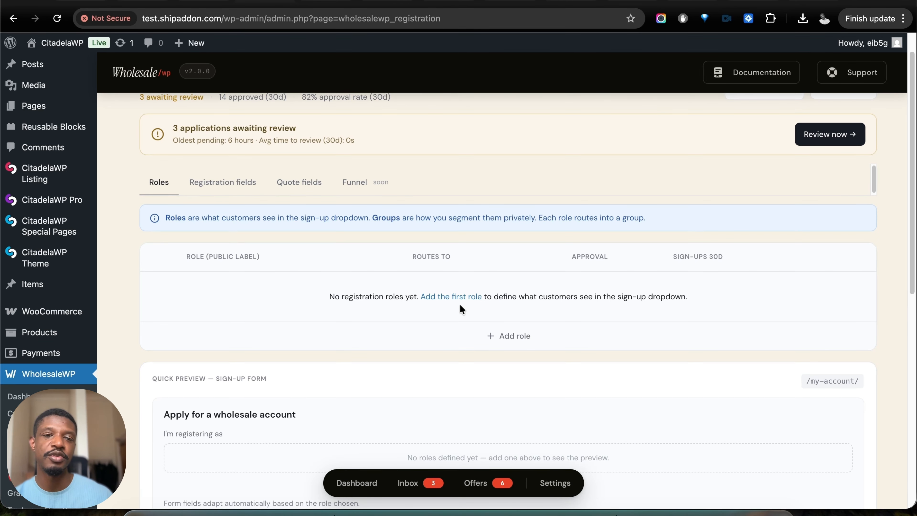
{"action": "left_click", "coordinate": [225, 181]}
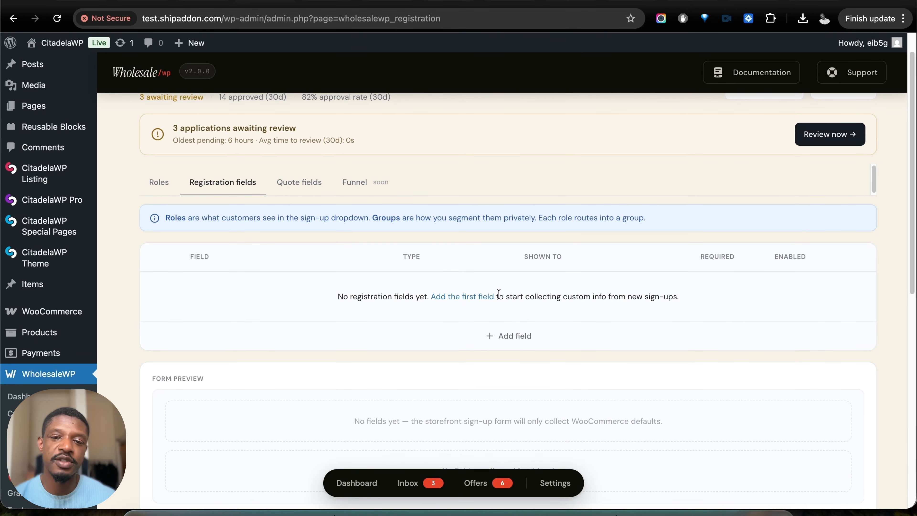
{"action": "scroll", "coordinate": [485, 311], "scroll_direction": "down", "scroll_amount": 5}
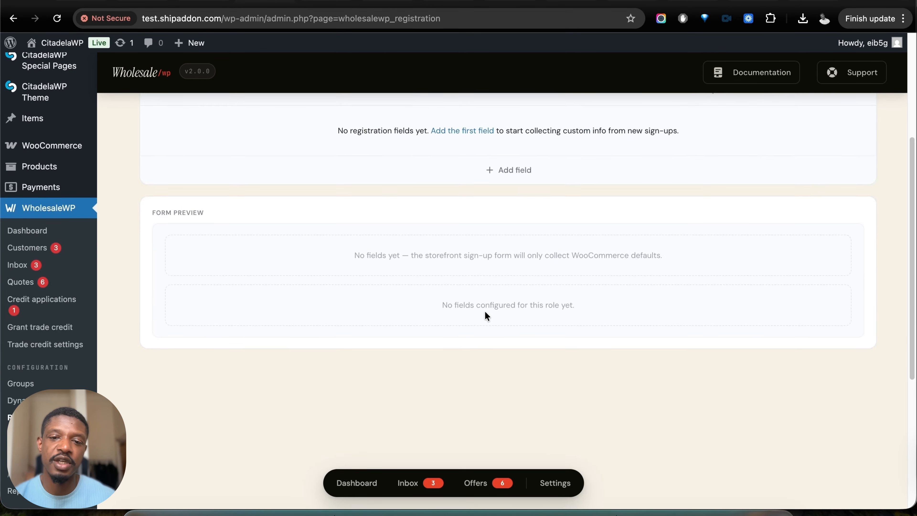
{"action": "scroll", "coordinate": [485, 311], "scroll_direction": "up", "scroll_amount": 5}
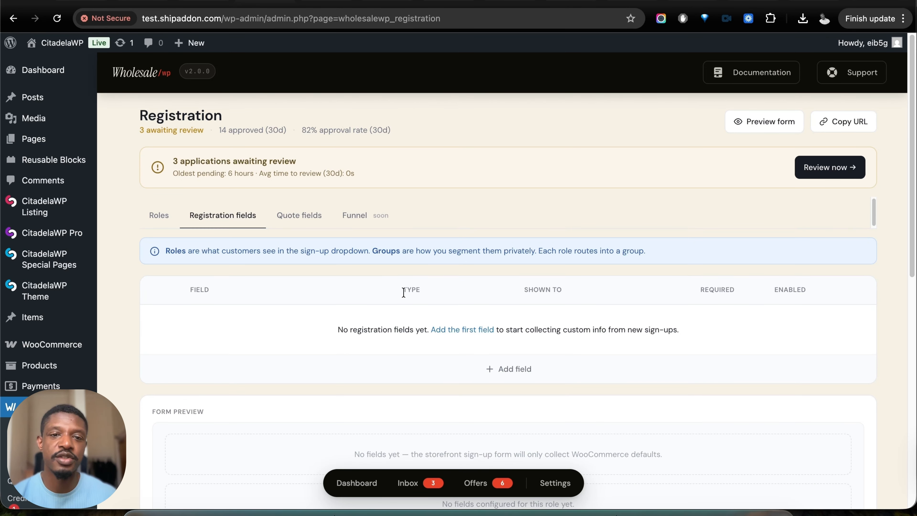
{"action": "scroll", "coordinate": [403, 292], "scroll_direction": "down", "scroll_amount": 5}
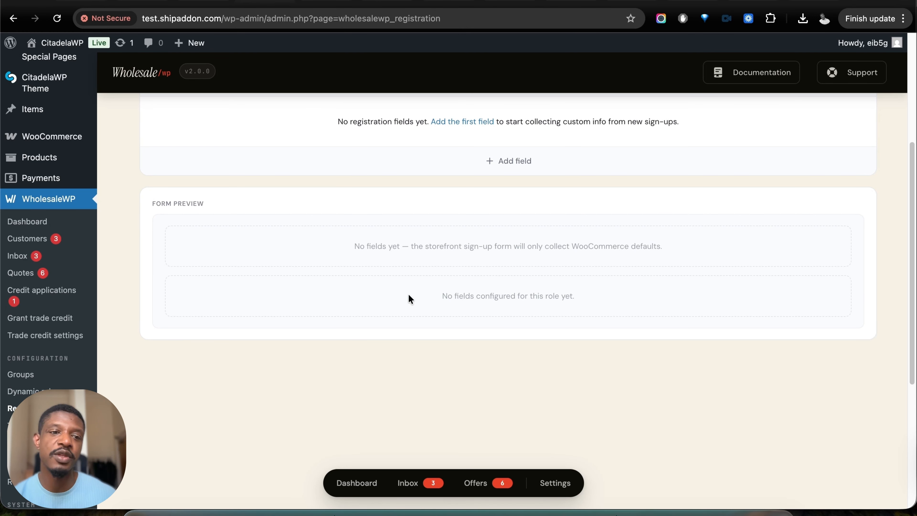
{"action": "scroll", "coordinate": [46, 338], "scroll_direction": "down", "scroll_amount": 2}
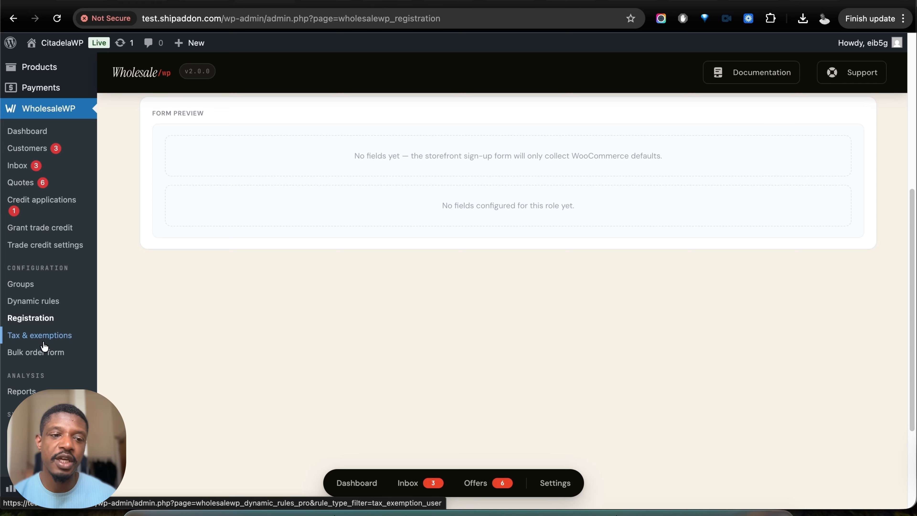
- In the bulk order form settings, choose the Quick order default theme and set the colour mode to Match WP
{"action": "left_click", "coordinate": [42, 353]}
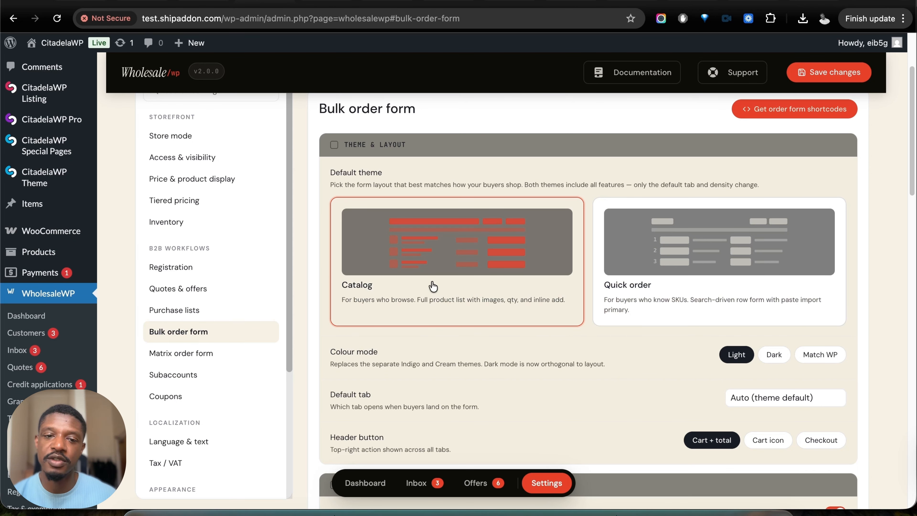
{"action": "left_click", "coordinate": [691, 296]}
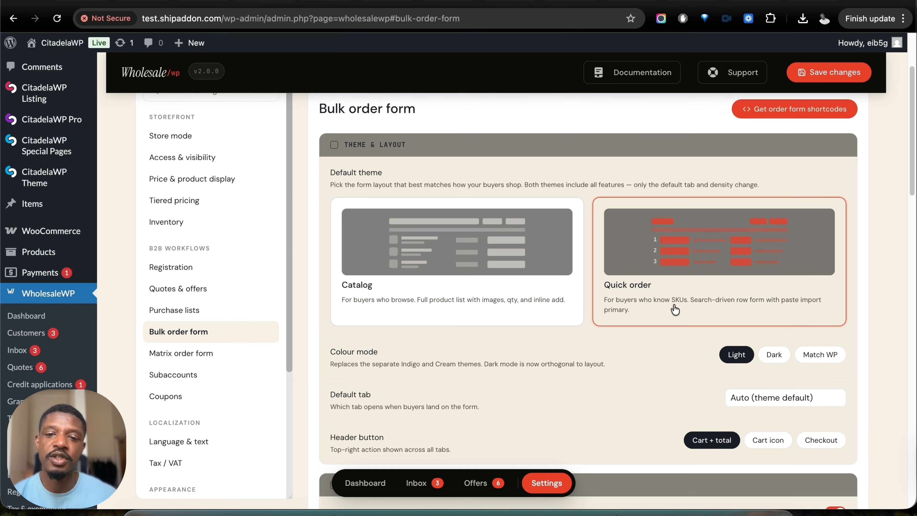
{"action": "scroll", "coordinate": [707, 314], "scroll_direction": "down", "scroll_amount": 2}
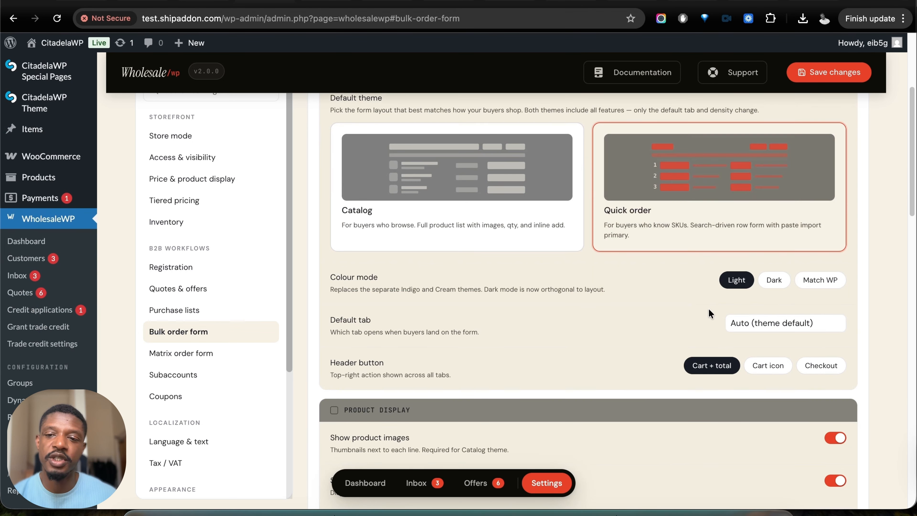
{"action": "left_click", "coordinate": [775, 284]}
{"action": "left_click", "coordinate": [824, 286]}
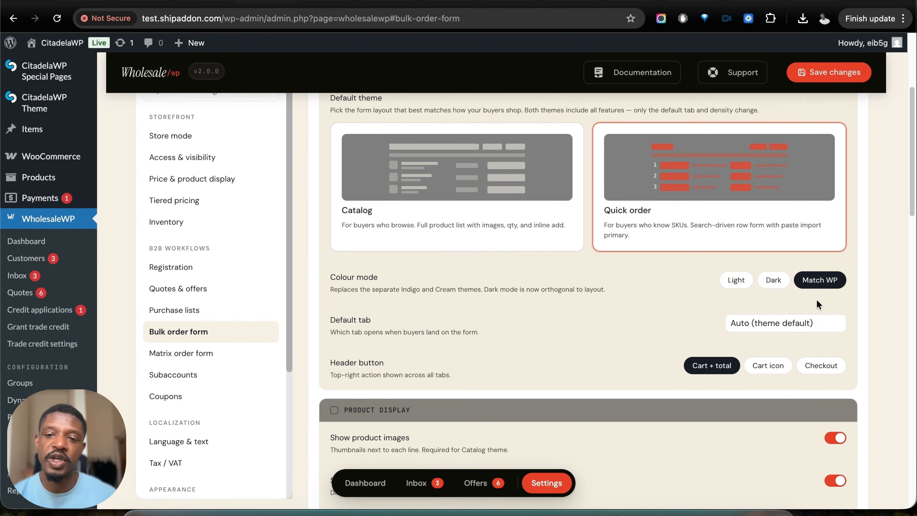
- Look through the remaining bulk order form settings, set the default theme back to Catalog and check the order form shortcodes
{"action": "scroll", "coordinate": [610, 332], "scroll_direction": "down", "scroll_amount": 7}
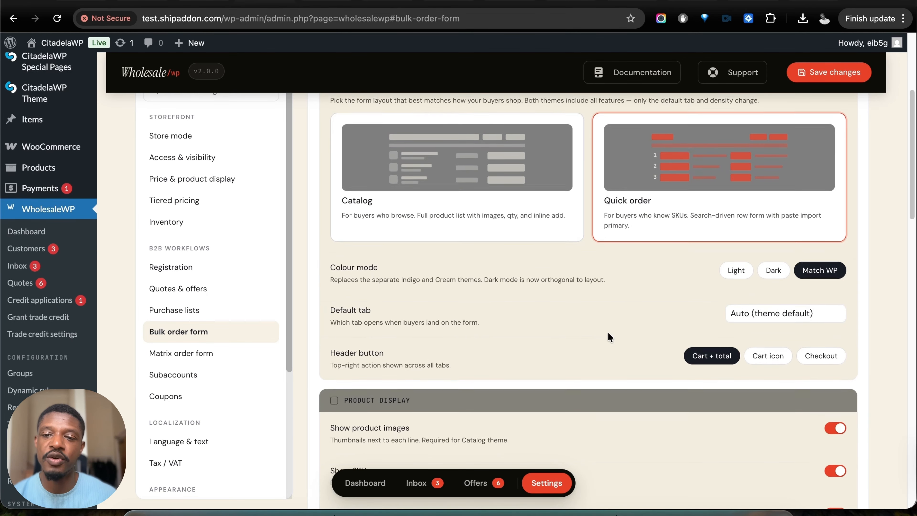
{"action": "scroll", "coordinate": [605, 378], "scroll_direction": "down", "scroll_amount": 15}
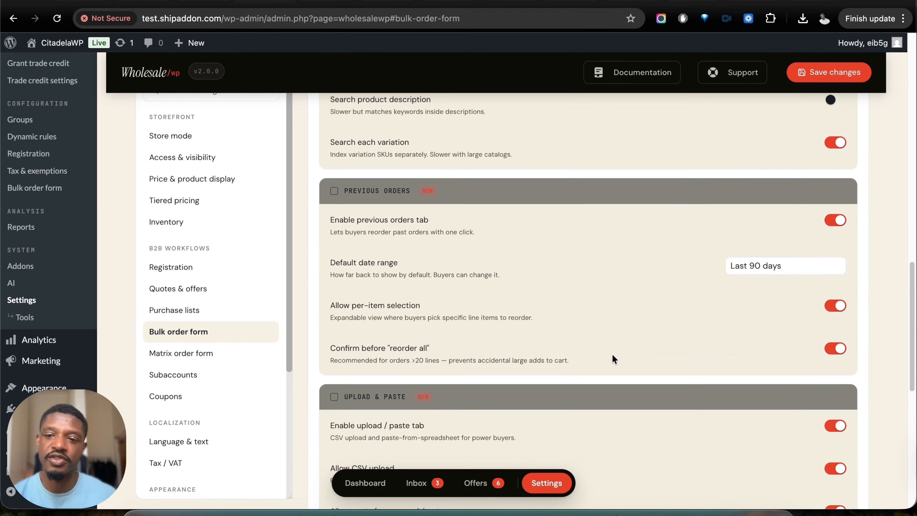
{"action": "scroll", "coordinate": [612, 354], "scroll_direction": "up", "scroll_amount": 20}
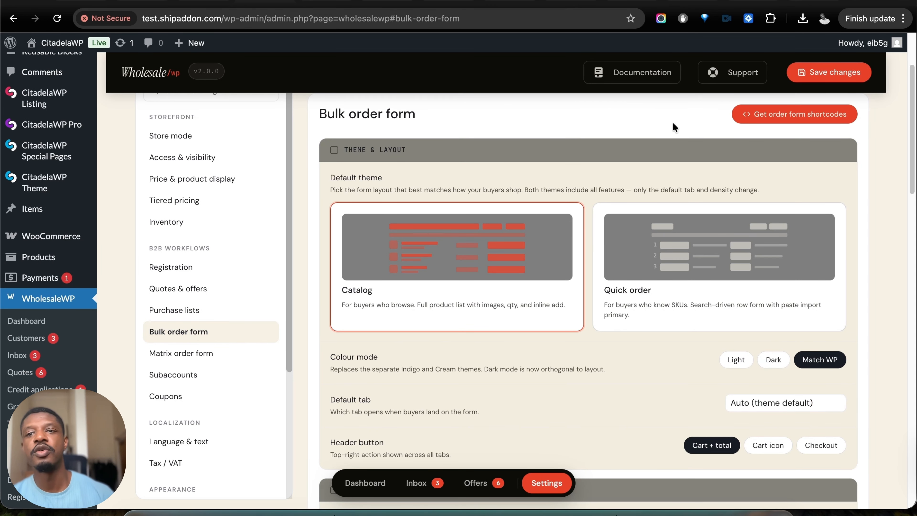
{"action": "left_click", "coordinate": [759, 116]}
{"action": "left_click", "coordinate": [649, 88]}
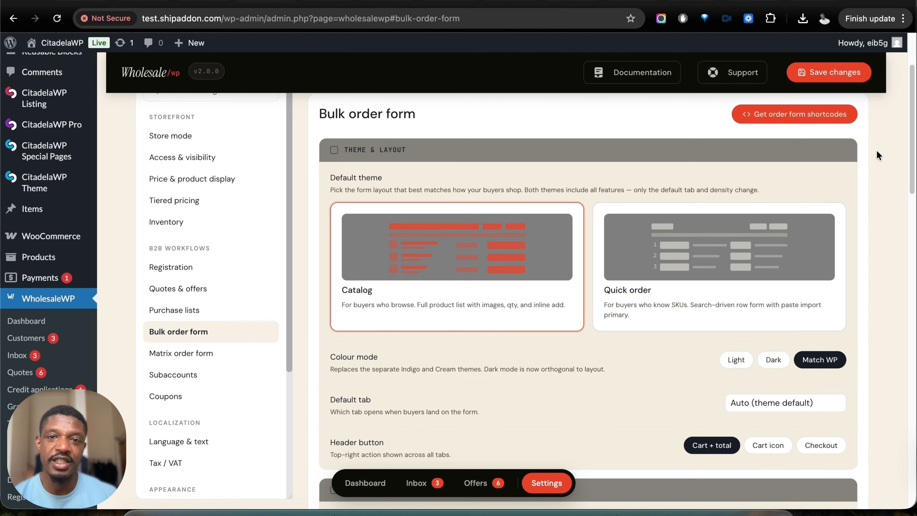
- Switch to the storefront's My account page and open the customer's bulk order form
{"action": "left_click", "coordinate": [391, 3]}
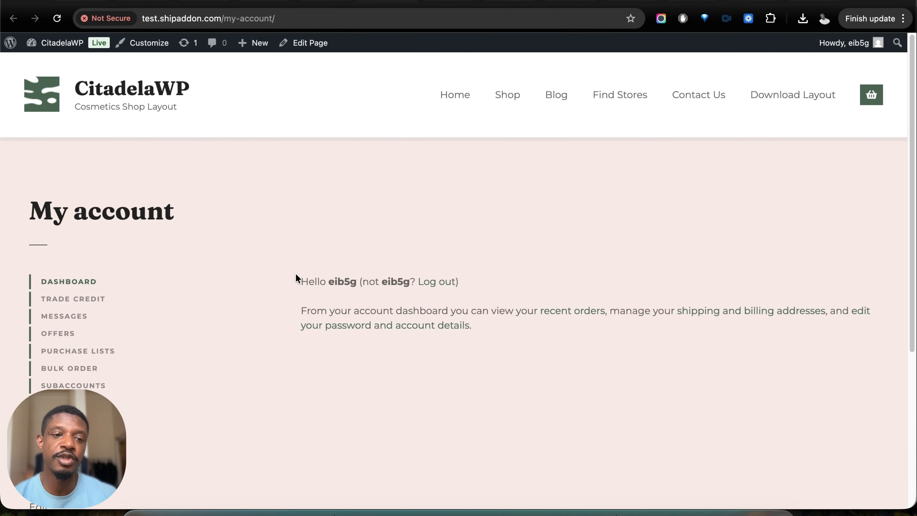
{"action": "scroll", "coordinate": [296, 276], "scroll_direction": "down", "scroll_amount": 5}
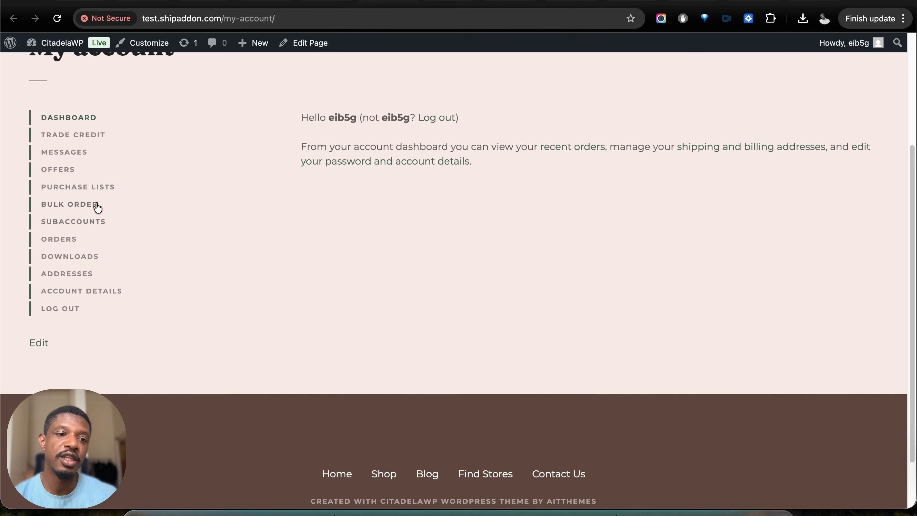
{"action": "left_click", "coordinate": [82, 209]}
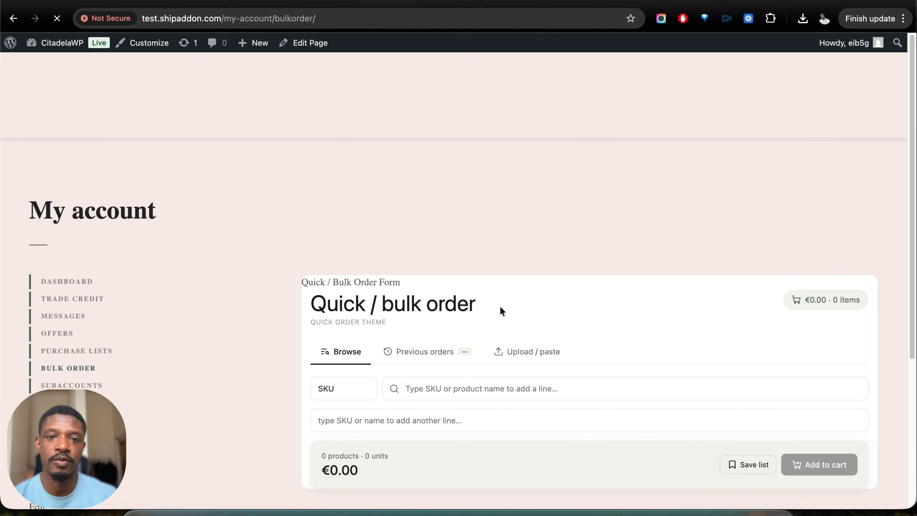
- Review the previous orders and the CSV upload or paste options of the Quick order themed bulk order form
{"action": "scroll", "coordinate": [500, 306], "scroll_direction": "down", "scroll_amount": 4}
{"action": "left_click", "coordinate": [451, 220]}
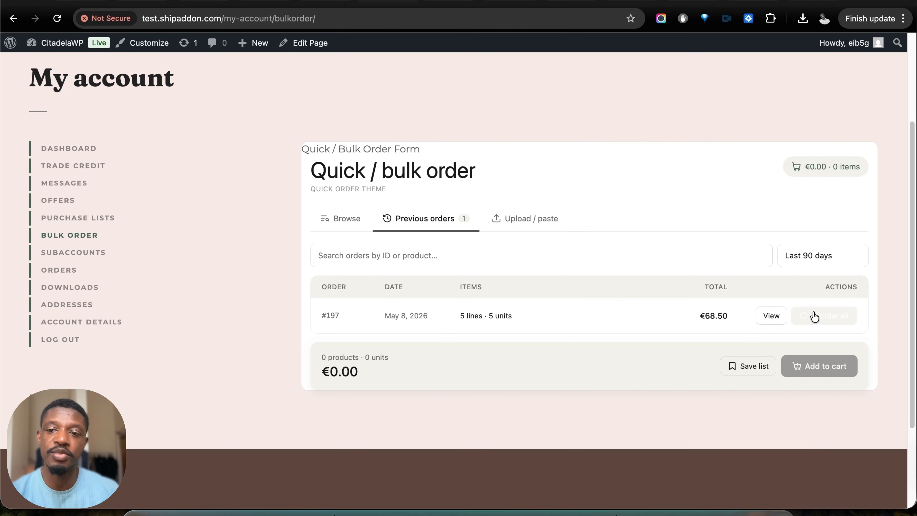
{"action": "left_click", "coordinate": [506, 222]}
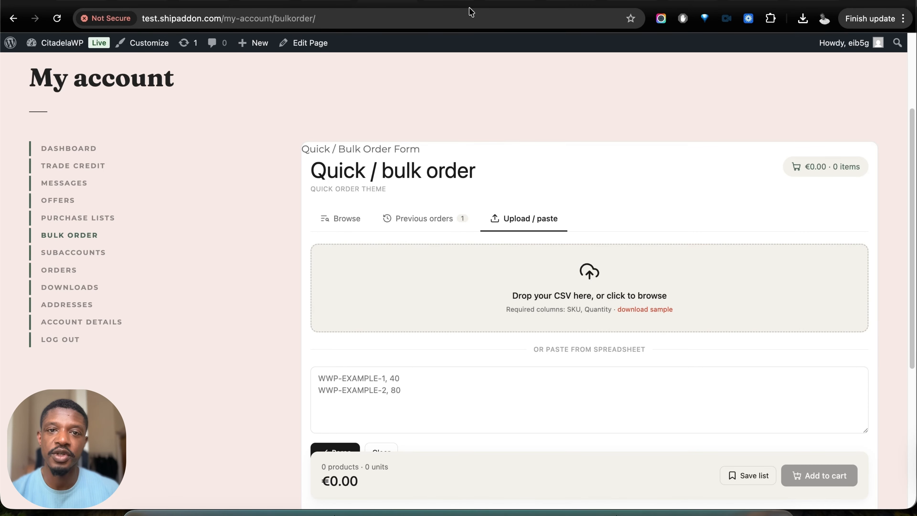
- Switch to the bulk order form shown in the Catalog theme and look through its product list
{"action": "left_click", "coordinate": [324, 1]}
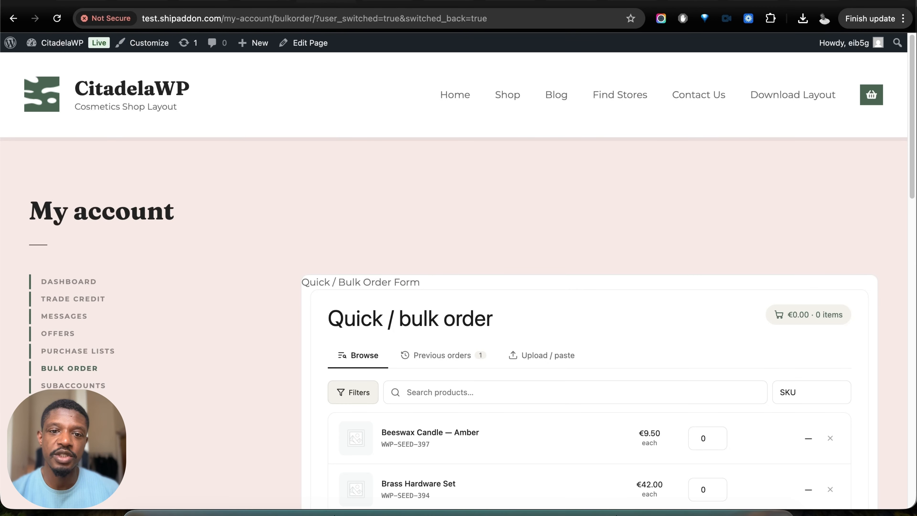
{"action": "scroll", "coordinate": [384, 76], "scroll_direction": "down", "scroll_amount": 5}
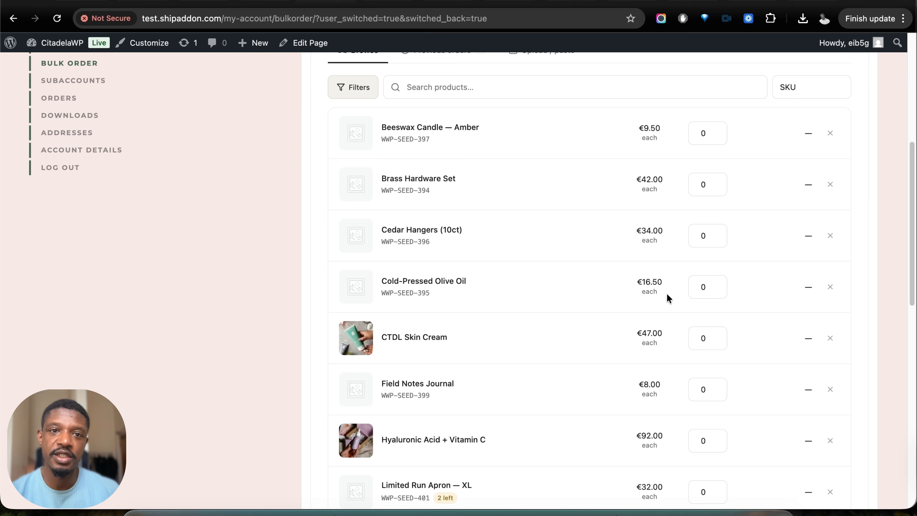
{"action": "scroll", "coordinate": [666, 295], "scroll_direction": "down", "scroll_amount": 1}
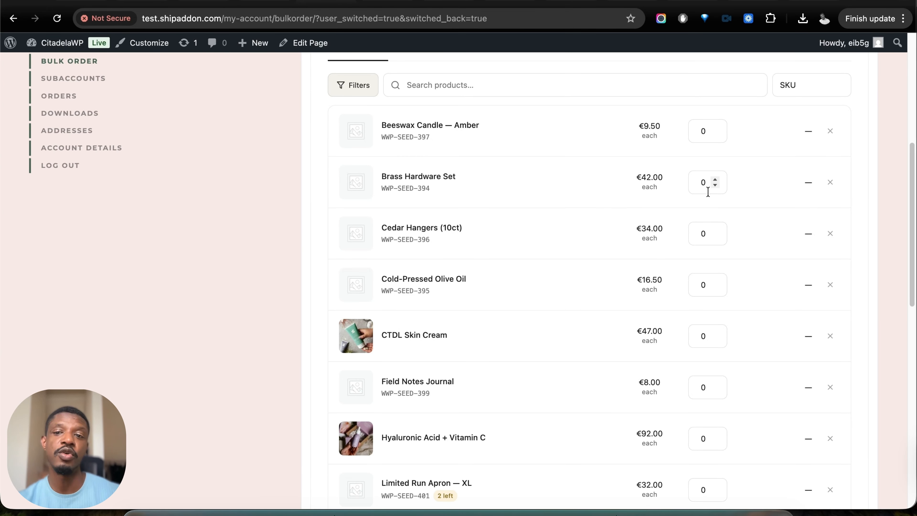
{"action": "scroll", "coordinate": [703, 215], "scroll_direction": "up", "scroll_amount": 1}
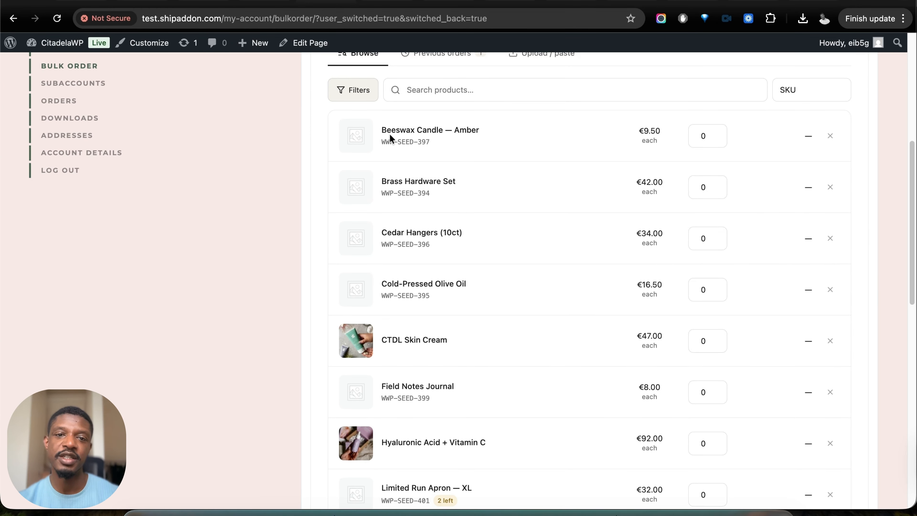
- Set the Brass Hardware Set quantity to 55 in the catalog order form and fill in a quantity for a second product
{"action": "double_click", "coordinate": [705, 186]}
{"action": "type", "text": "5"}
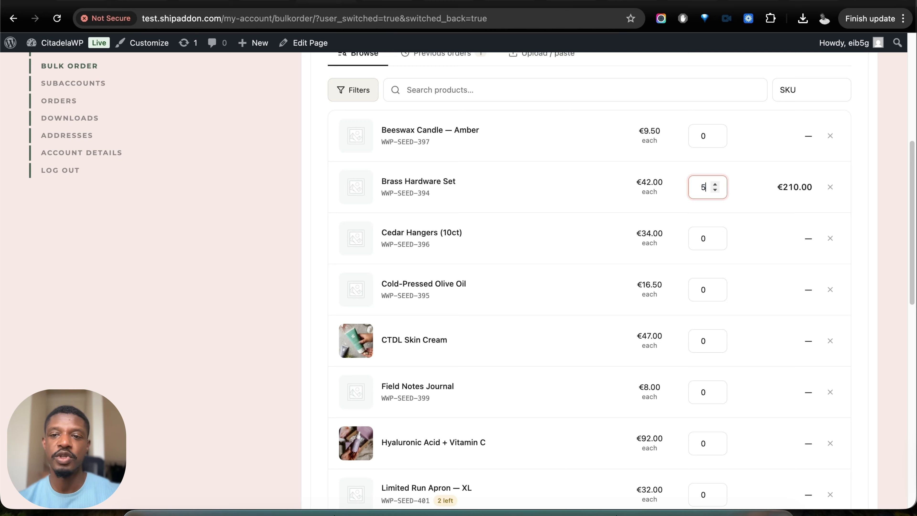
{"action": "type", "text": "5"}
{"action": "scroll", "coordinate": [691, 280], "scroll_direction": "down", "scroll_amount": 5}
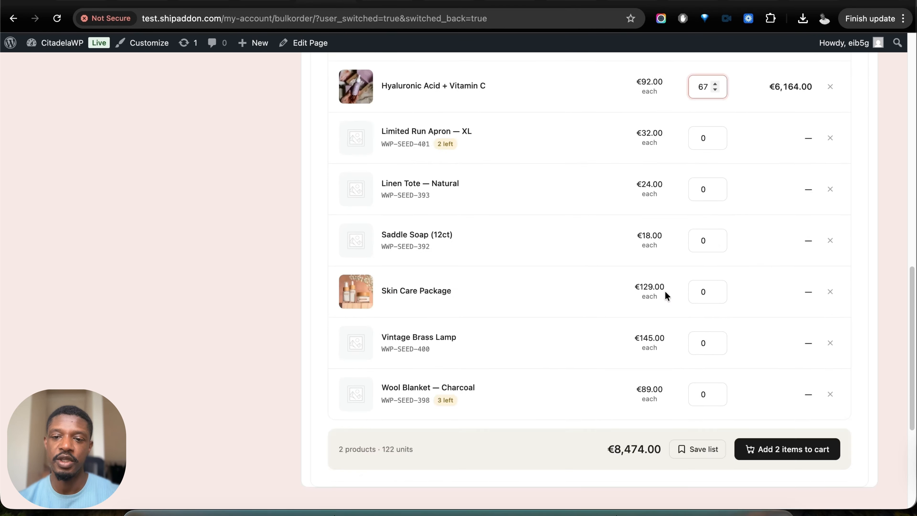
{"action": "scroll", "coordinate": [664, 291], "scroll_direction": "down", "scroll_amount": 4}
{"action": "left_click", "coordinate": [745, 313]}
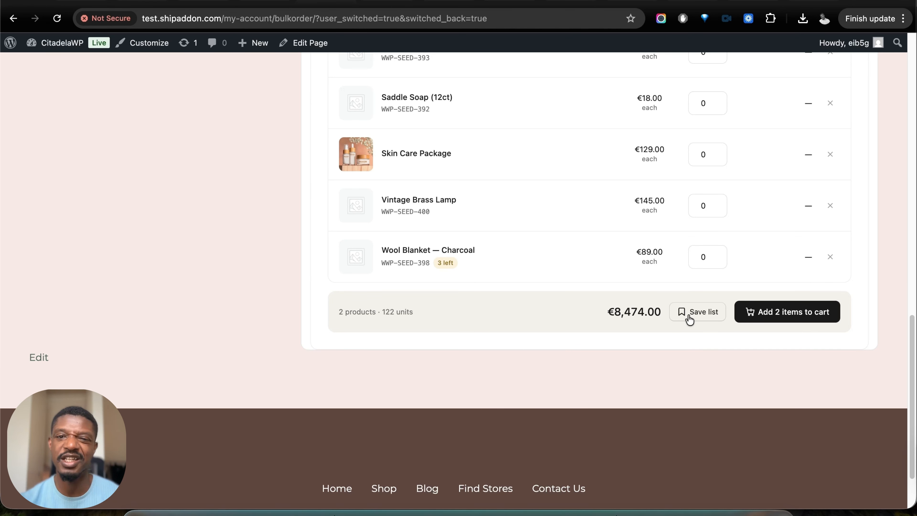
- Return to the WholesaleWP settings and review the Inventory options for B2B and B2C stock
{"action": "left_click", "coordinate": [261, 2]}
{"action": "scroll", "coordinate": [422, 168], "scroll_direction": "down", "scroll_amount": 1}
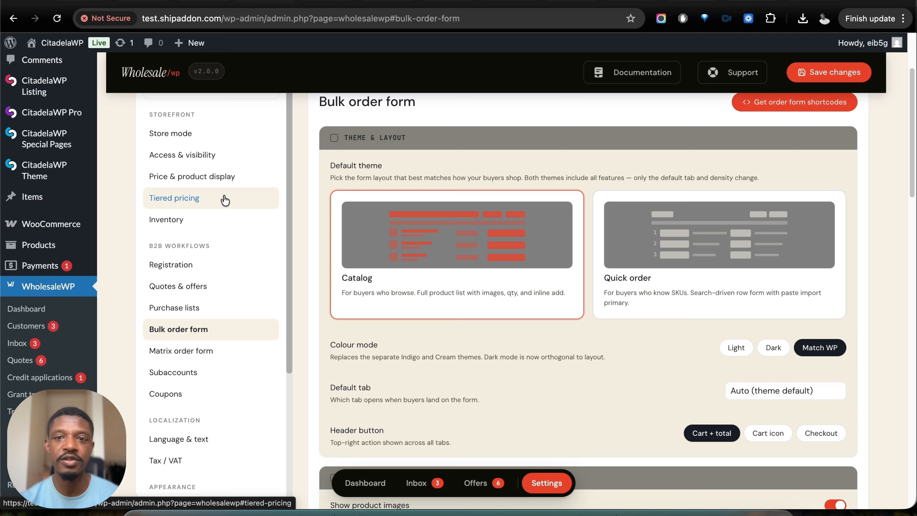
{"action": "scroll", "coordinate": [248, 288], "scroll_direction": "down", "scroll_amount": 5}
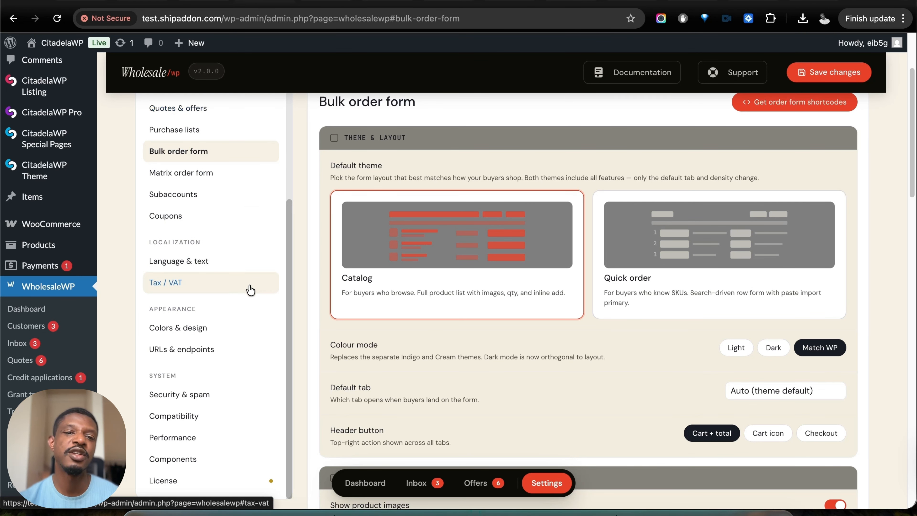
{"action": "scroll", "coordinate": [250, 290], "scroll_direction": "up", "scroll_amount": 3}
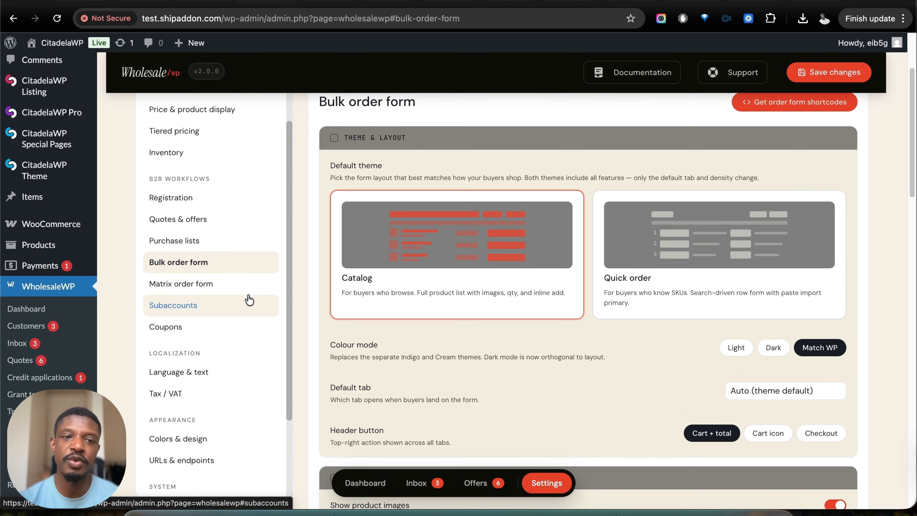
{"action": "left_click", "coordinate": [246, 153]}
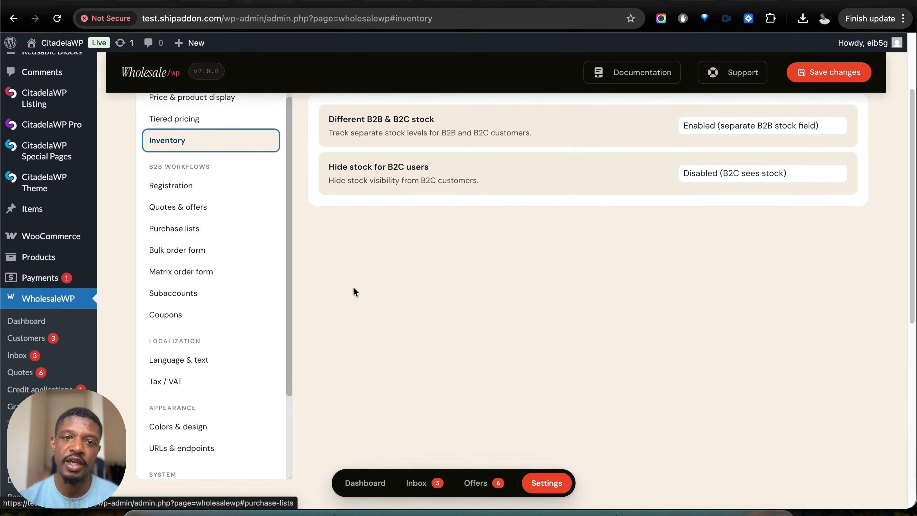
{"action": "scroll", "coordinate": [752, 147], "scroll_direction": "up", "scroll_amount": 1}
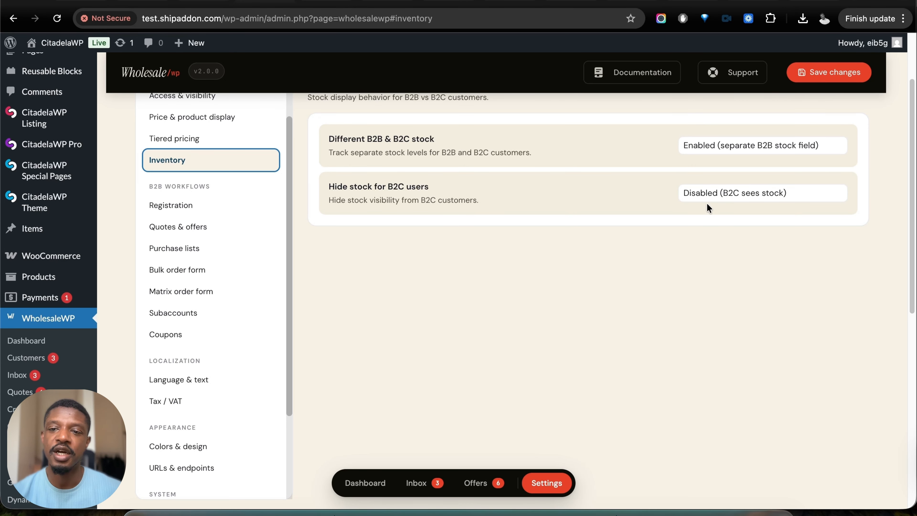
{"action": "scroll", "coordinate": [256, 232], "scroll_direction": "up", "scroll_amount": 1}
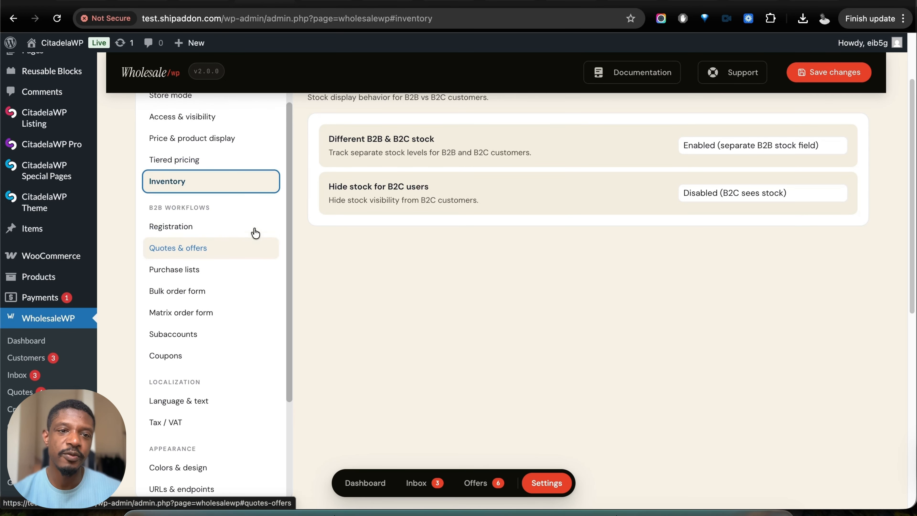
- In the access and visibility settings, set the guest access restriction to None and review the other restriction options
{"action": "left_click", "coordinate": [211, 119]}
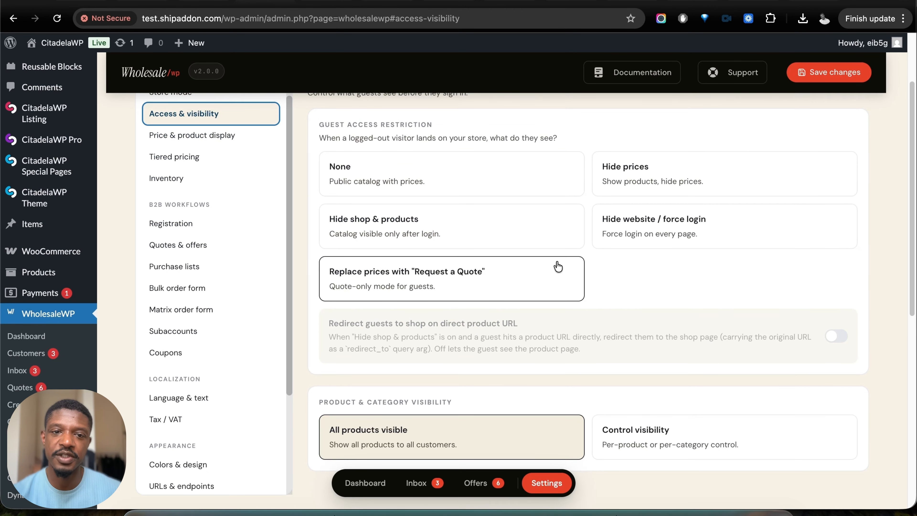
{"action": "scroll", "coordinate": [505, 246], "scroll_direction": "up", "scroll_amount": 1}
{"action": "left_click", "coordinate": [462, 227]}
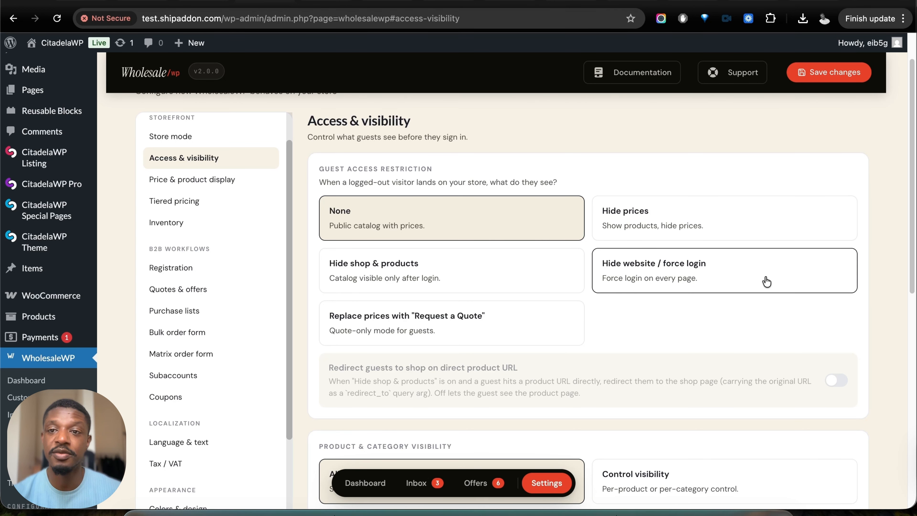
{"action": "scroll", "coordinate": [458, 285], "scroll_direction": "down", "scroll_amount": 1}
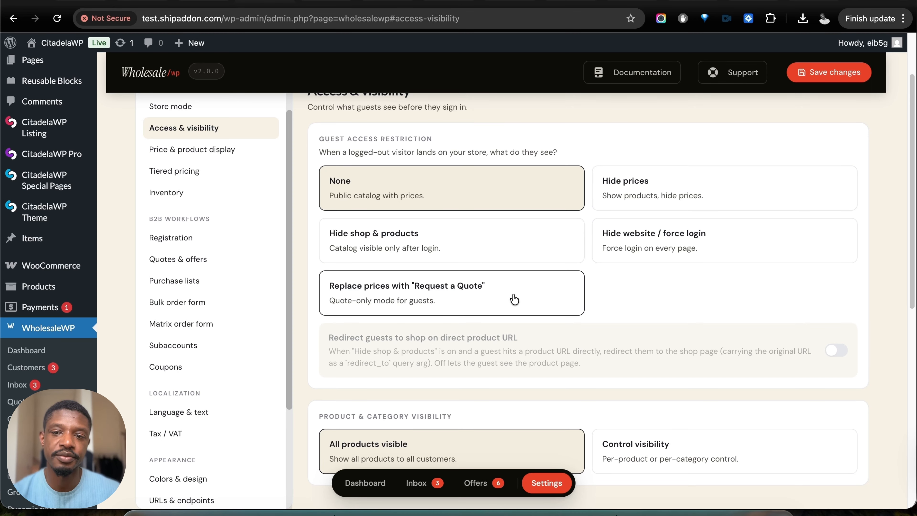
{"action": "scroll", "coordinate": [512, 299], "scroll_direction": "down", "scroll_amount": 1}
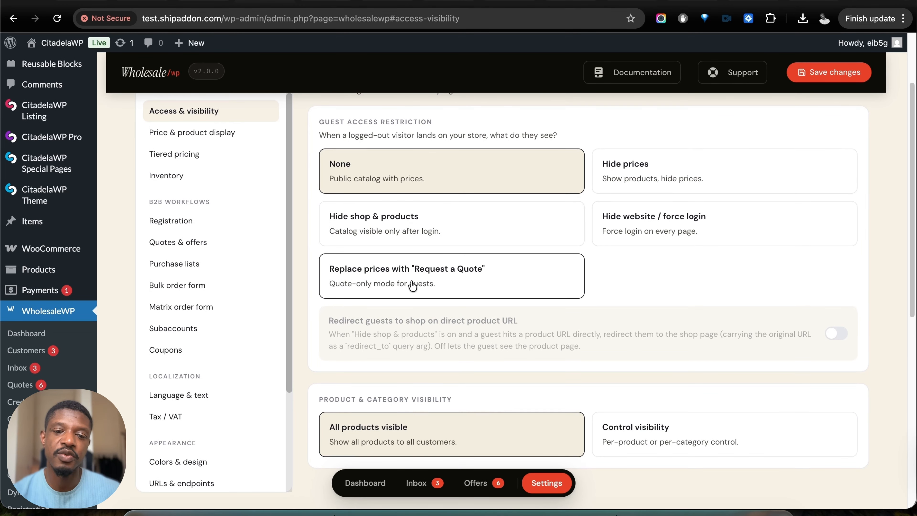
{"action": "scroll", "coordinate": [440, 284], "scroll_direction": "up", "scroll_amount": 5}
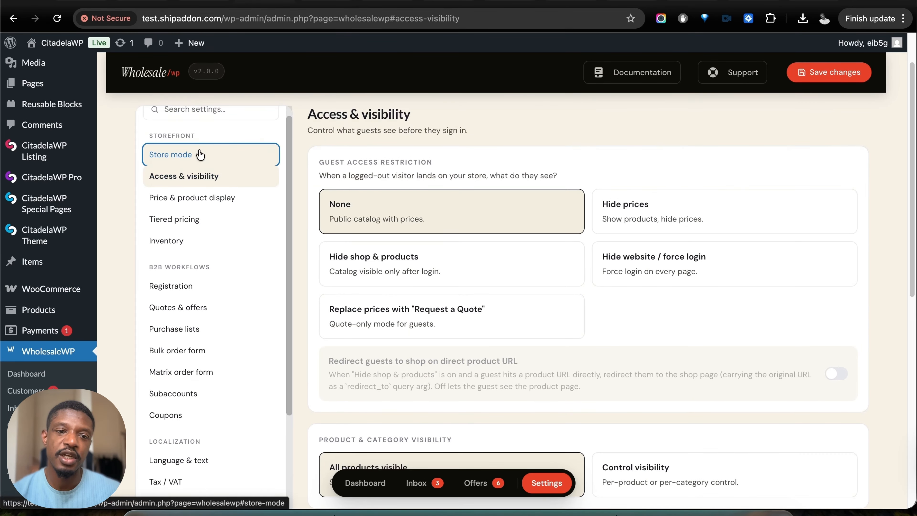
- Review the store mode choices and the matrix order form settings
{"action": "left_click", "coordinate": [196, 153]}
{"action": "scroll", "coordinate": [413, 275], "scroll_direction": "up", "scroll_amount": 3}
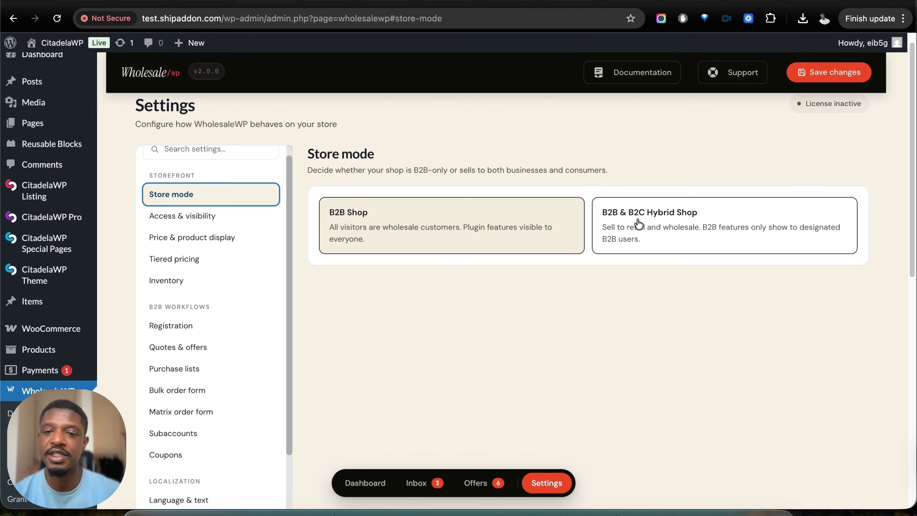
{"action": "scroll", "coordinate": [638, 223], "scroll_direction": "down", "scroll_amount": 2}
{"action": "left_click", "coordinate": [184, 346]}
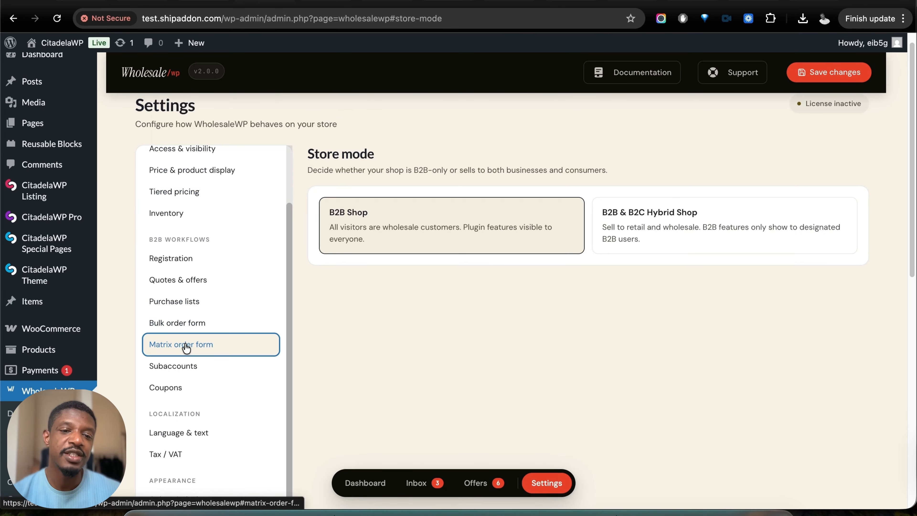
{"action": "scroll", "coordinate": [216, 342], "scroll_direction": "down", "scroll_amount": 3}
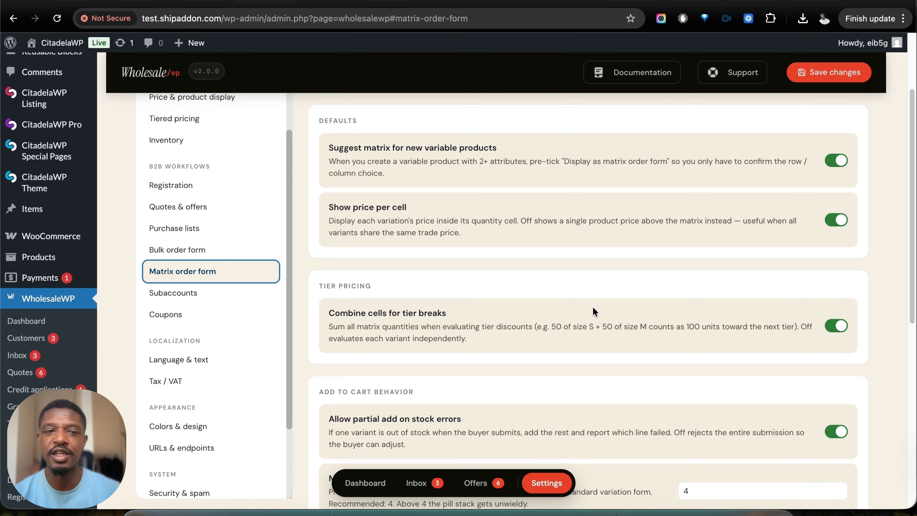
- Open the plugin's Addons page and review the sales workflow, pricing, access and checkout modules
{"action": "scroll", "coordinate": [96, 303], "scroll_direction": "down", "scroll_amount": 5}
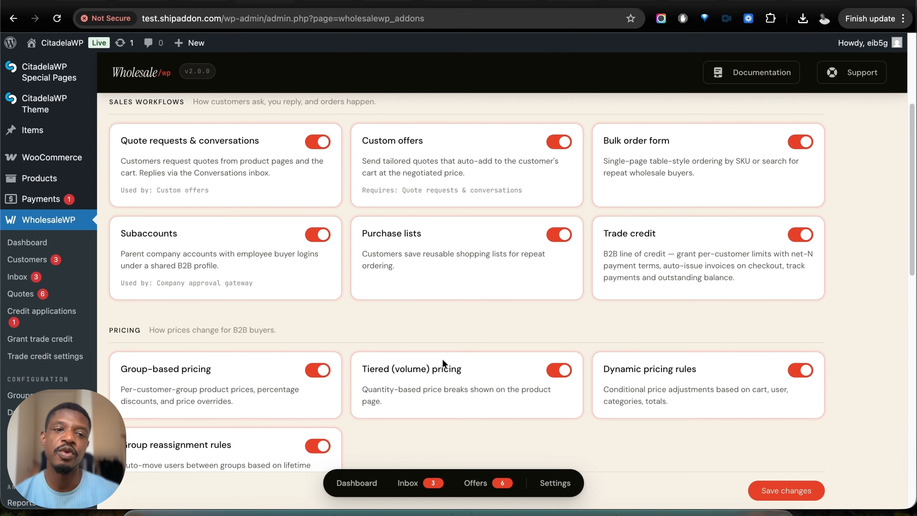
{"action": "scroll", "coordinate": [540, 343], "scroll_direction": "down", "scroll_amount": 10}
{"action": "scroll", "coordinate": [540, 345], "scroll_direction": "down", "scroll_amount": 3}
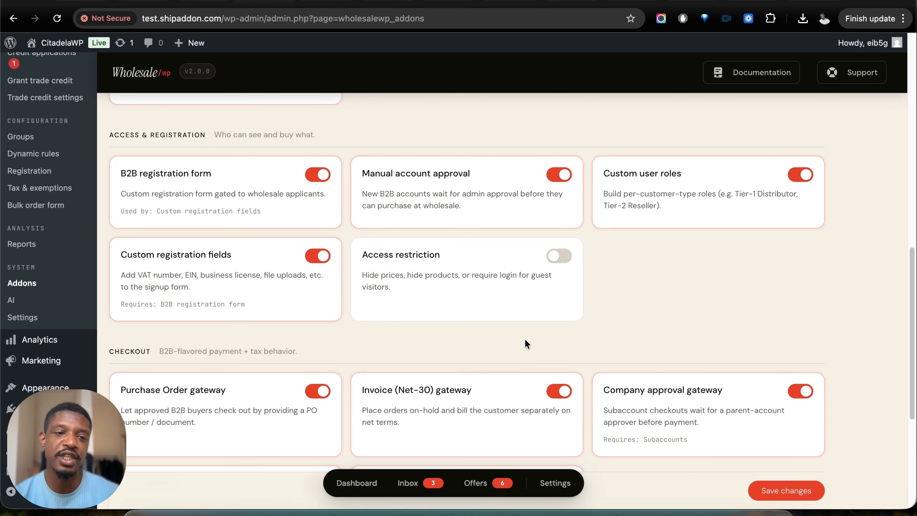
- Open the AI Assistant page and review its connection, monthly token budget and opt-in features
{"action": "left_click", "coordinate": [12, 300]}
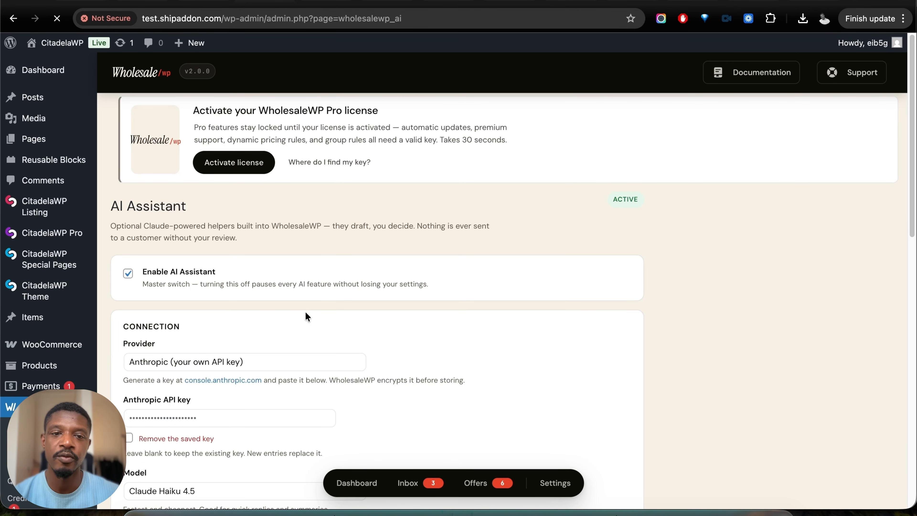
{"action": "scroll", "coordinate": [303, 432], "scroll_direction": "down", "scroll_amount": 6}
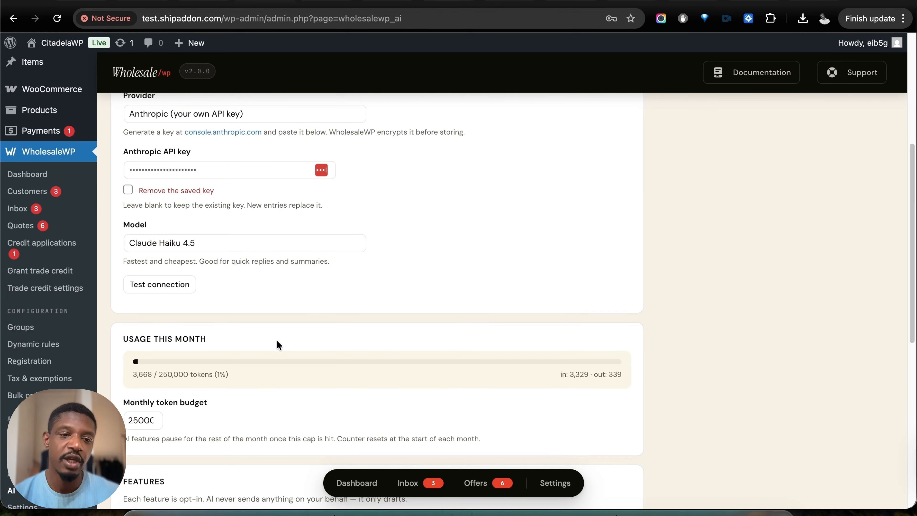
{"action": "scroll", "coordinate": [302, 383], "scroll_direction": "down", "scroll_amount": 7}
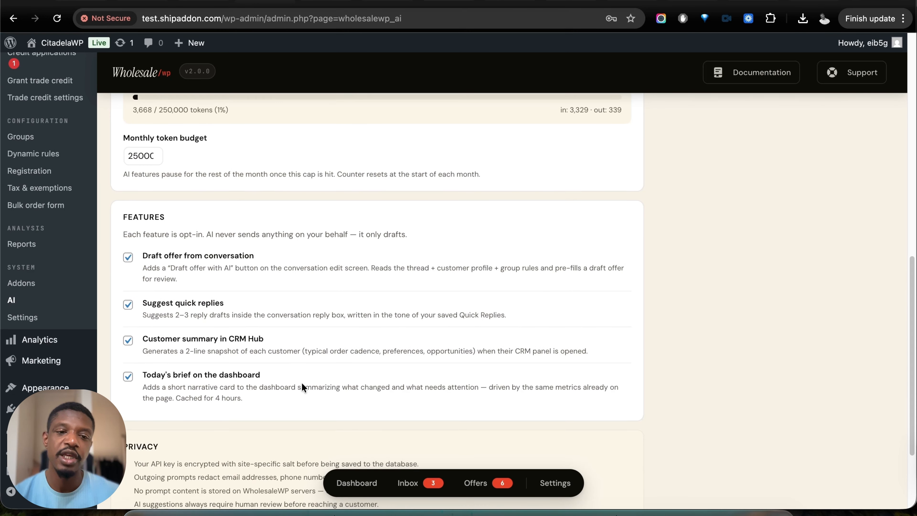
{"action": "scroll", "coordinate": [301, 383], "scroll_direction": "up", "scroll_amount": 7}
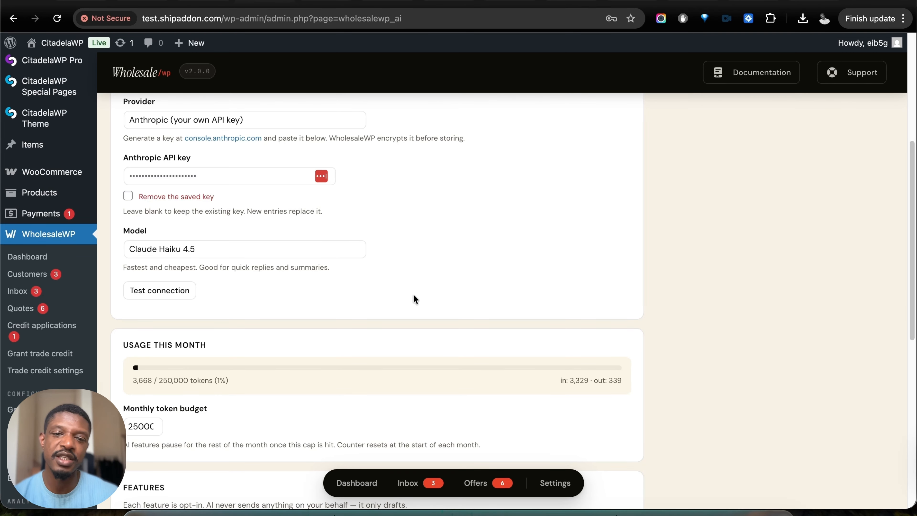
{"action": "scroll", "coordinate": [266, 340], "scroll_direction": "down", "scroll_amount": 2}
{"action": "scroll", "coordinate": [230, 341], "scroll_direction": "down", "scroll_amount": 5}
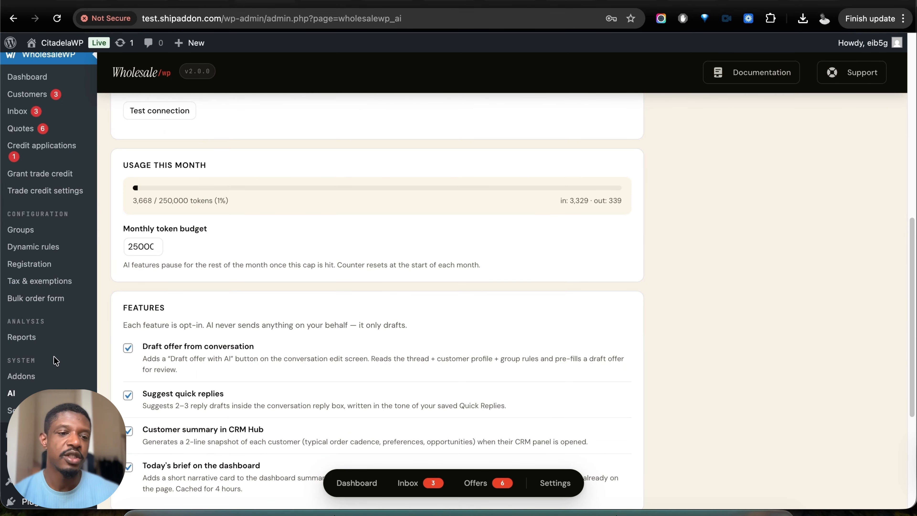
- Open the wholesale Reports and review revenue, outstanding balances, period changes, group performance and the quote-to-order funnel
{"action": "left_click", "coordinate": [22, 337]}
{"action": "scroll", "coordinate": [661, 312], "scroll_direction": "down", "scroll_amount": 1}
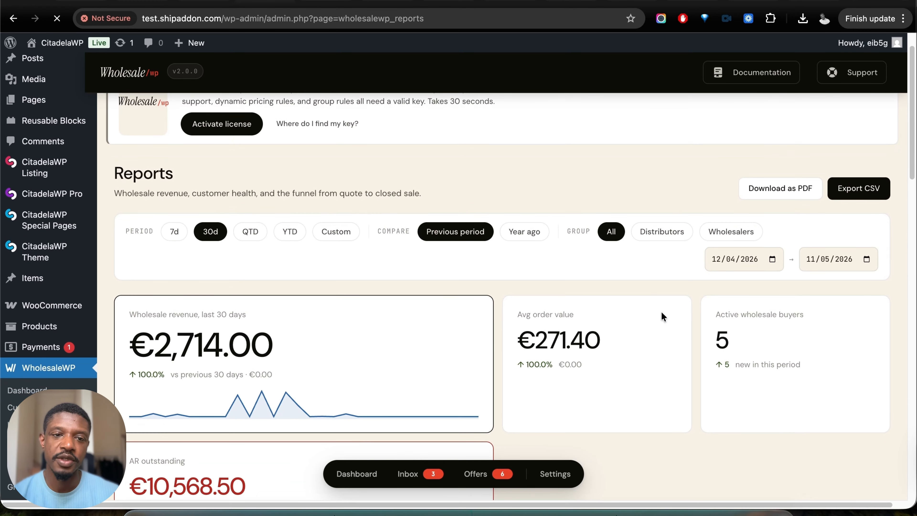
{"action": "scroll", "coordinate": [661, 311], "scroll_direction": "down", "scroll_amount": 8}
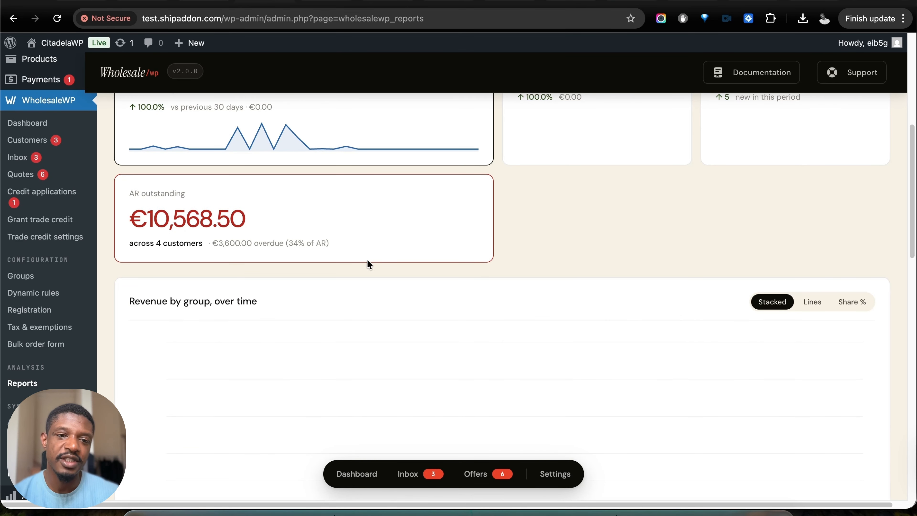
{"action": "scroll", "coordinate": [469, 283], "scroll_direction": "down", "scroll_amount": 10}
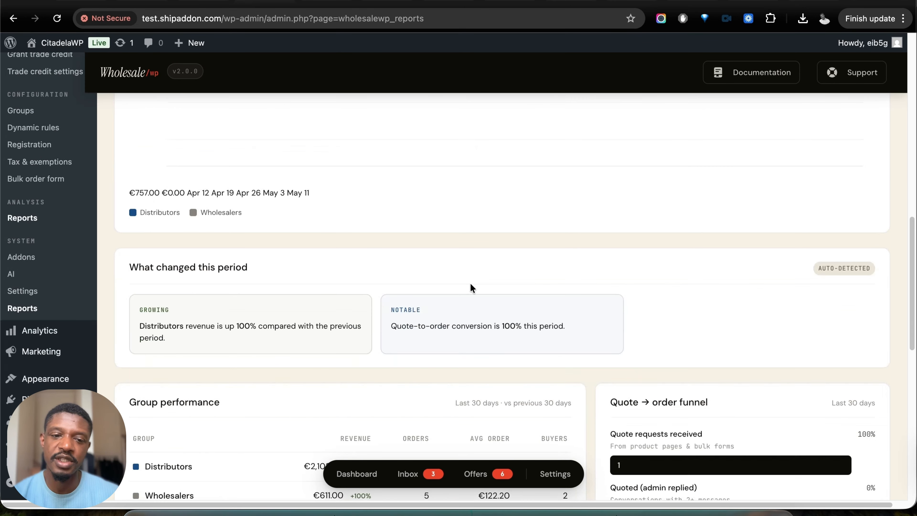
{"action": "scroll", "coordinate": [211, 261], "scroll_direction": "down", "scroll_amount": 10}
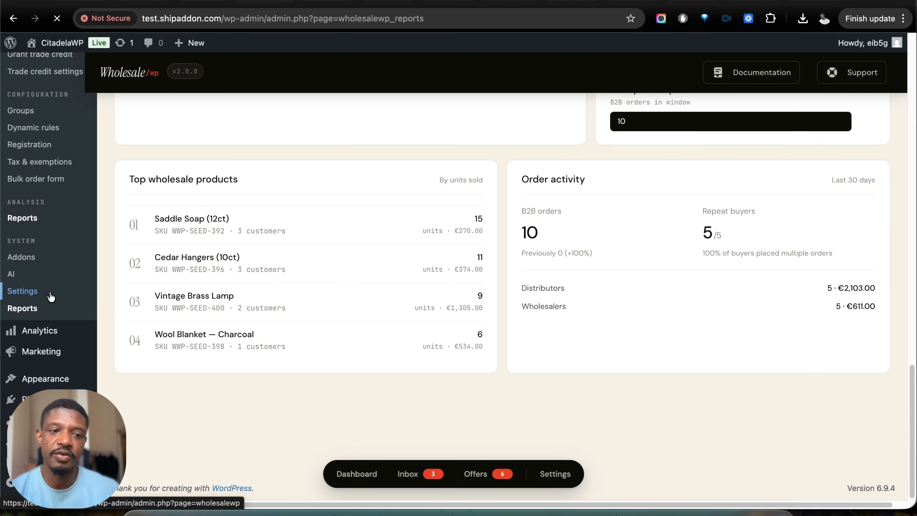
- Open the plugin's Settings page and look through its list of settings sections
{"action": "left_click", "coordinate": [23, 291]}
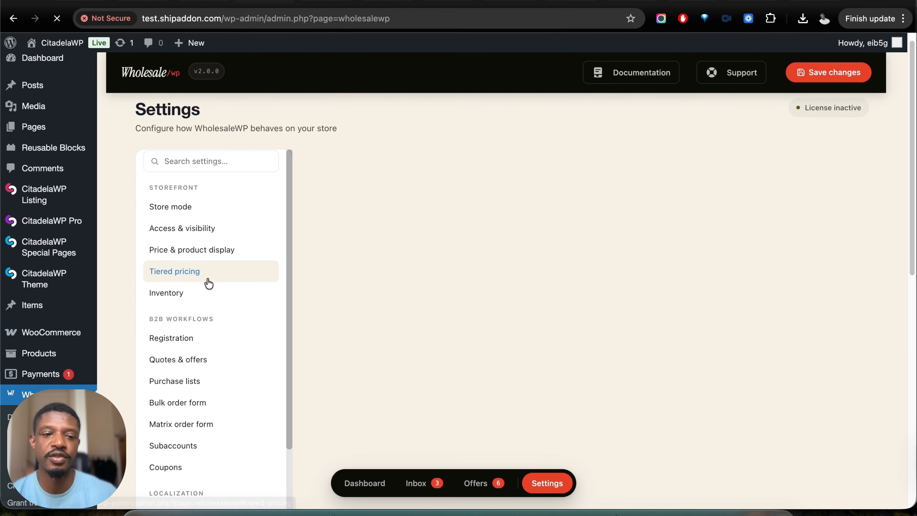
{"action": "scroll", "coordinate": [306, 250], "scroll_direction": "down", "scroll_amount": 10}
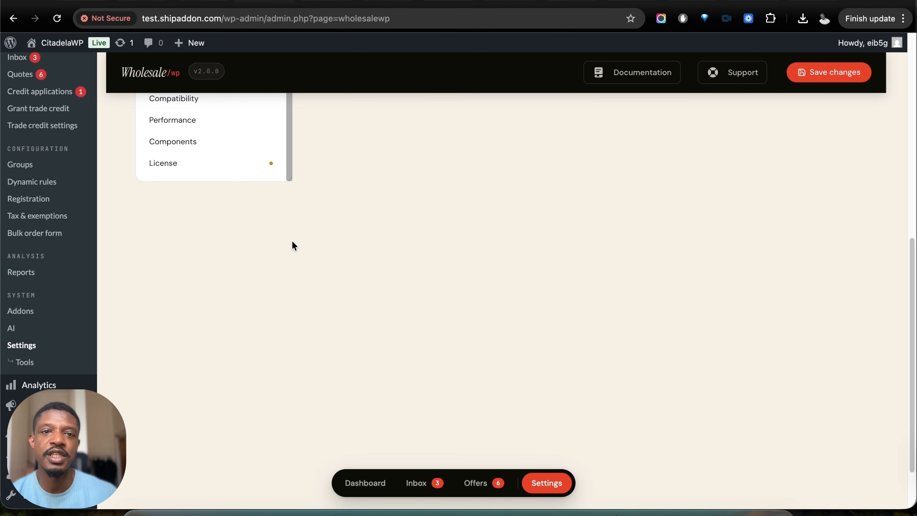
- Switch to the storefront customer account and review its trade credit balance and invoices
{"action": "left_click", "coordinate": [318, 2]}
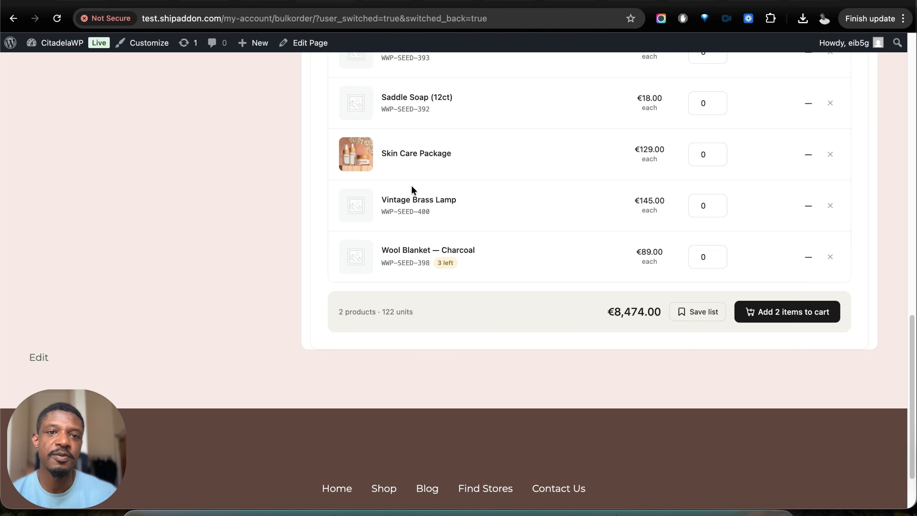
{"action": "scroll", "coordinate": [469, 241], "scroll_direction": "up", "scroll_amount": 20}
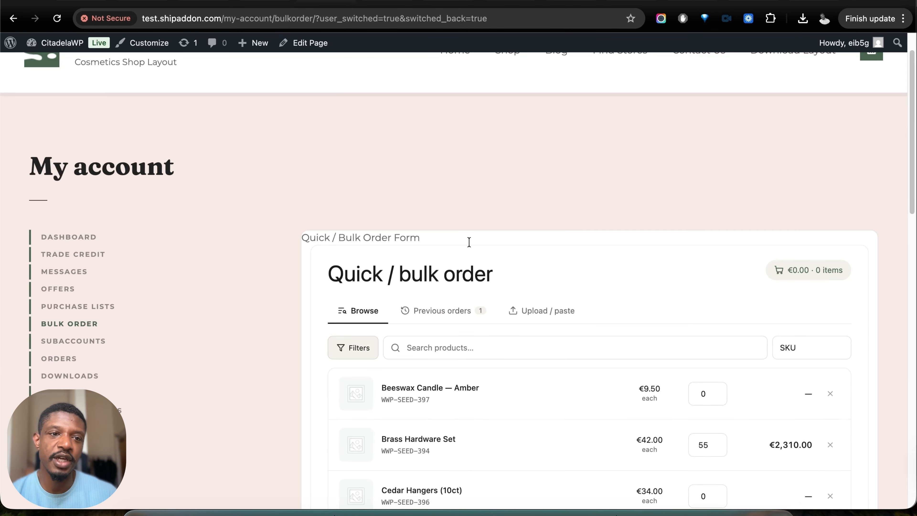
{"action": "left_click", "coordinate": [57, 257]}
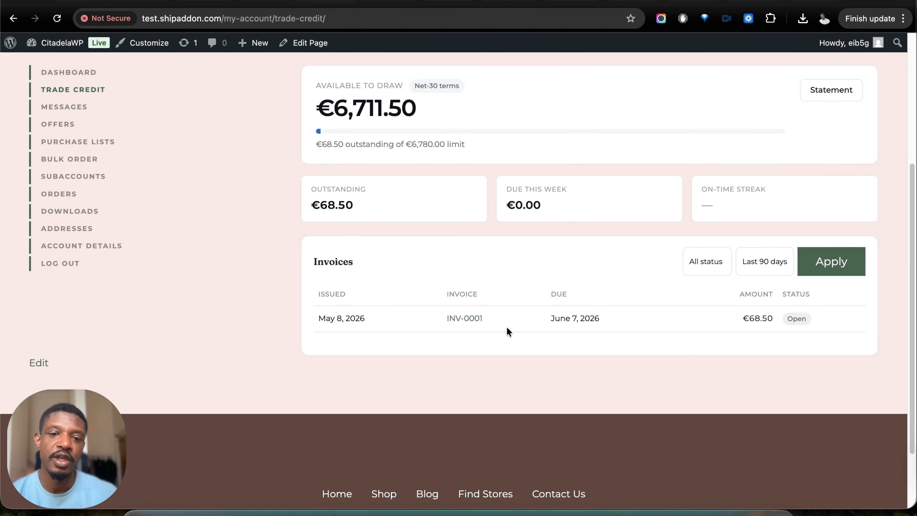
{"action": "scroll", "coordinate": [260, 292], "scroll_direction": "down", "scroll_amount": 1}
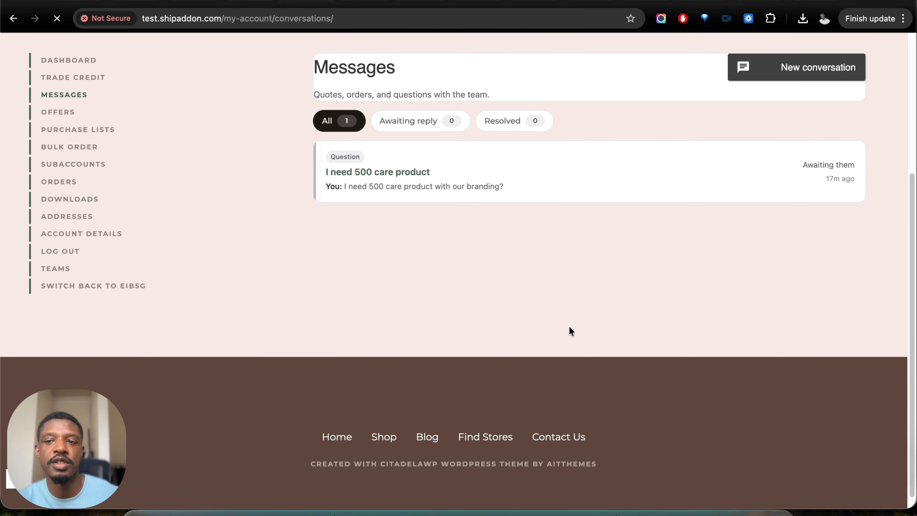
- Check the customer's messages and review the active wholesale promotion on the account's Offers page
{"action": "left_click", "coordinate": [85, 98]}
{"action": "left_click", "coordinate": [67, 113]}
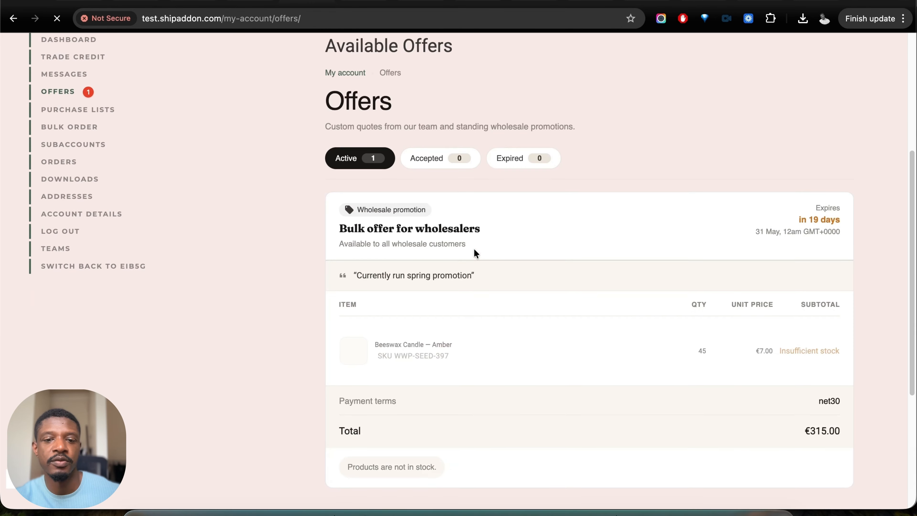
{"action": "scroll", "coordinate": [561, 265], "scroll_direction": "down", "scroll_amount": 5}
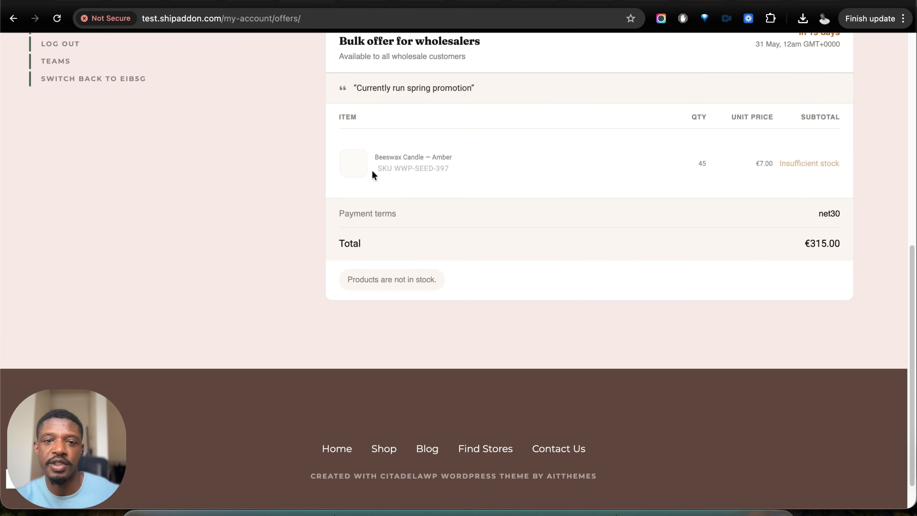
{"action": "scroll", "coordinate": [84, 106], "scroll_direction": "up", "scroll_amount": 5}
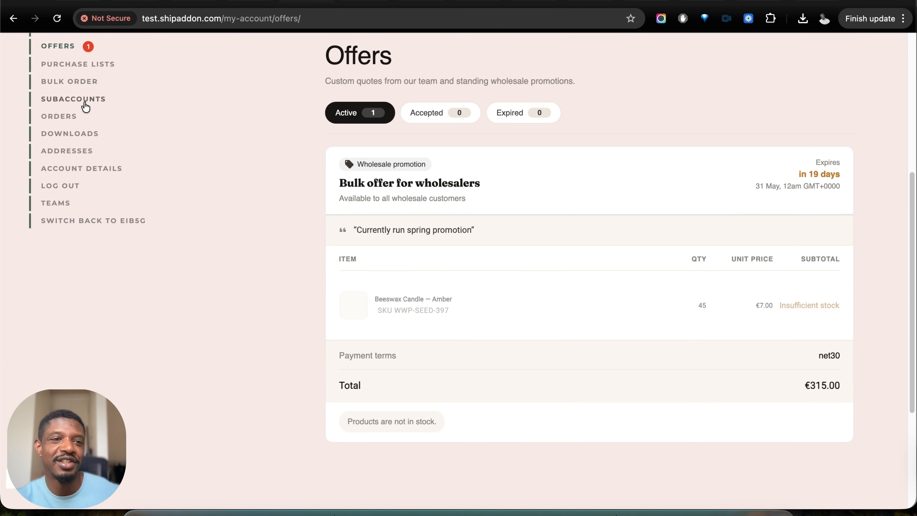
- Open the customer's purchase lists and review the items and total of the "Quarterly restock — Northwind" list
{"action": "left_click", "coordinate": [85, 85]}
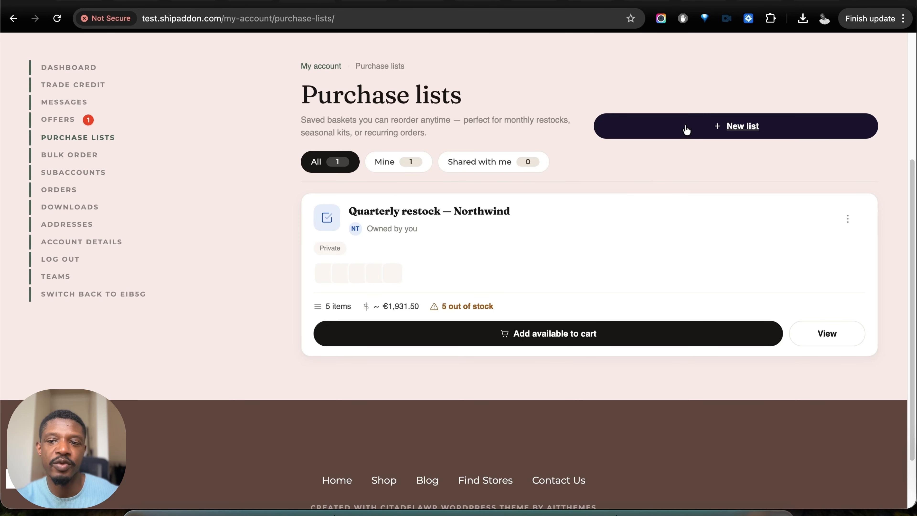
{"action": "left_click", "coordinate": [824, 334]}
{"action": "scroll", "coordinate": [714, 312], "scroll_direction": "down", "scroll_amount": 10}
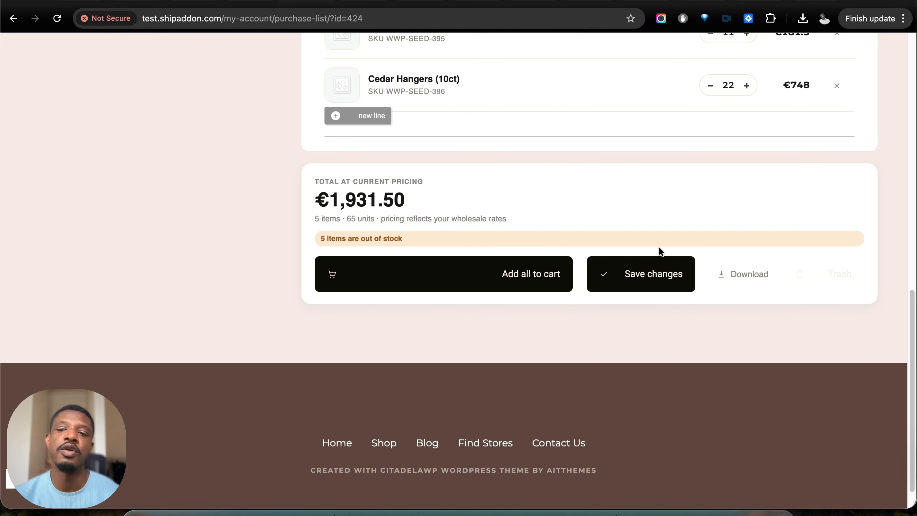
{"action": "scroll", "coordinate": [816, 277], "scroll_direction": "down", "scroll_amount": 1}
{"action": "scroll", "coordinate": [816, 276], "scroll_direction": "up", "scroll_amount": 12}
- View the customer's quick/bulk order form and open the account's Subaccounts page
{"action": "left_click", "coordinate": [67, 246]}
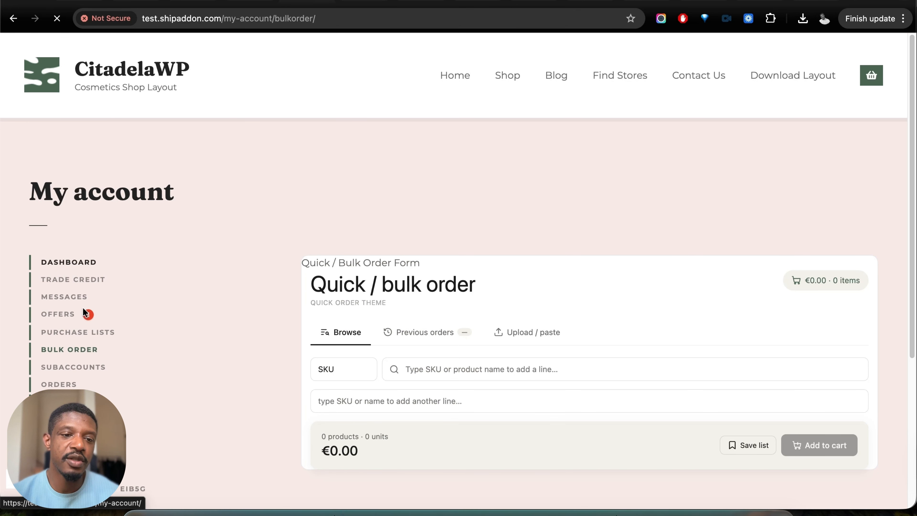
{"action": "scroll", "coordinate": [73, 253], "scroll_direction": "down", "scroll_amount": 5}
{"action": "left_click", "coordinate": [72, 173]}
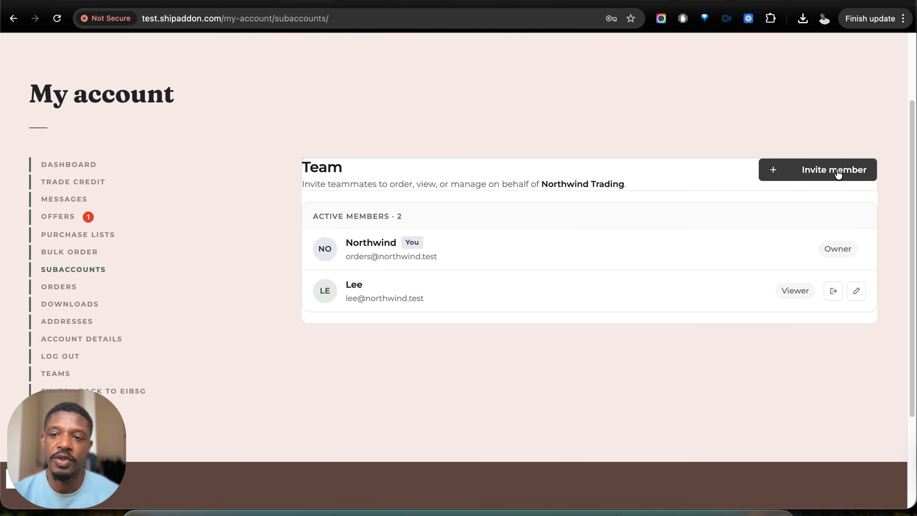
- Open the teammate invitation form, expand its additional details, and review the contact fields and the Viewer, Buyer and Admin roles
{"action": "left_click", "coordinate": [825, 174]}
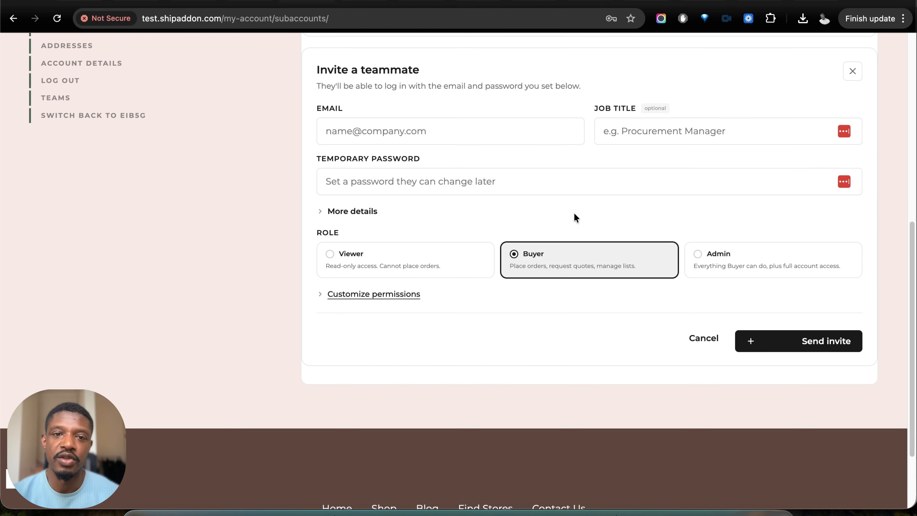
{"action": "left_click", "coordinate": [352, 211]}
{"action": "left_click", "coordinate": [402, 253]}
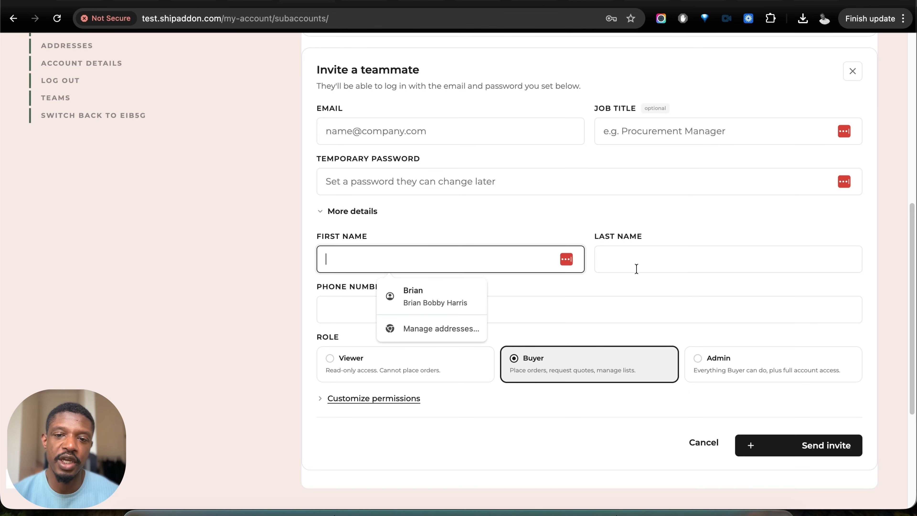
{"action": "left_click", "coordinate": [706, 257]}
{"action": "left_click", "coordinate": [609, 226]}
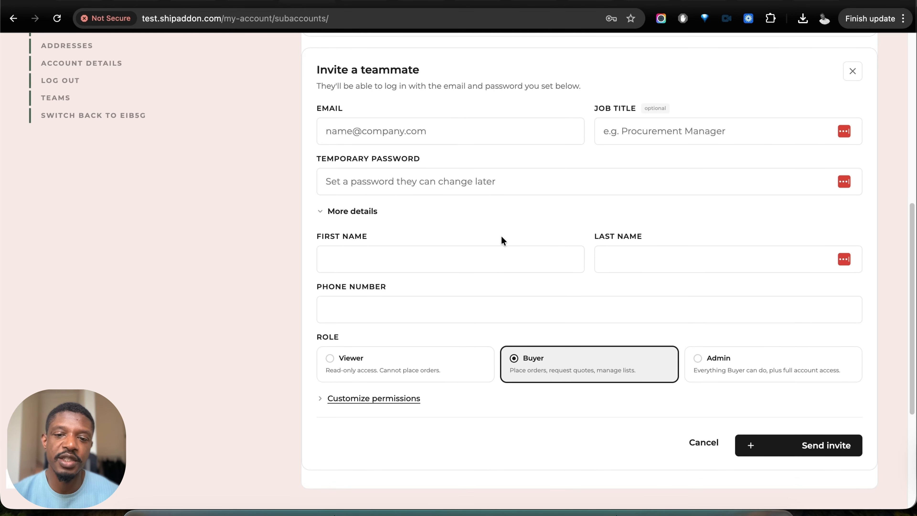
{"action": "scroll", "coordinate": [551, 347], "scroll_direction": "down", "scroll_amount": 3}
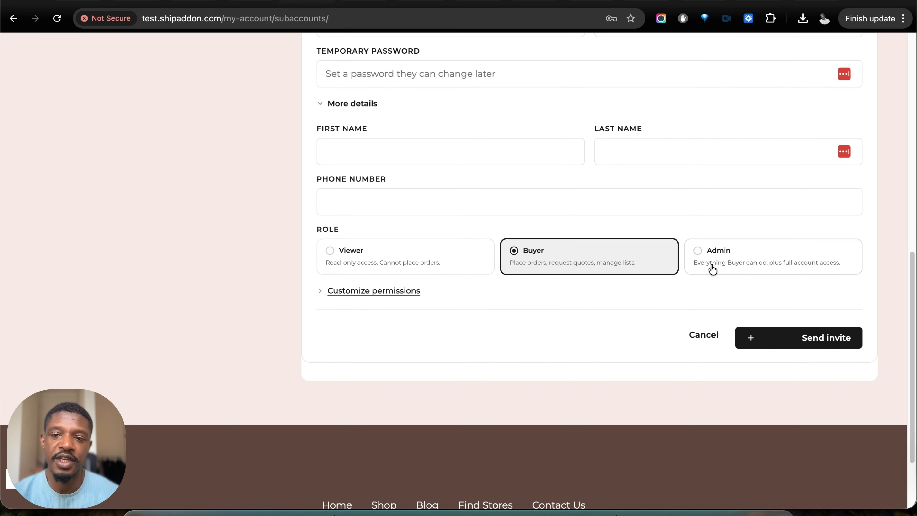